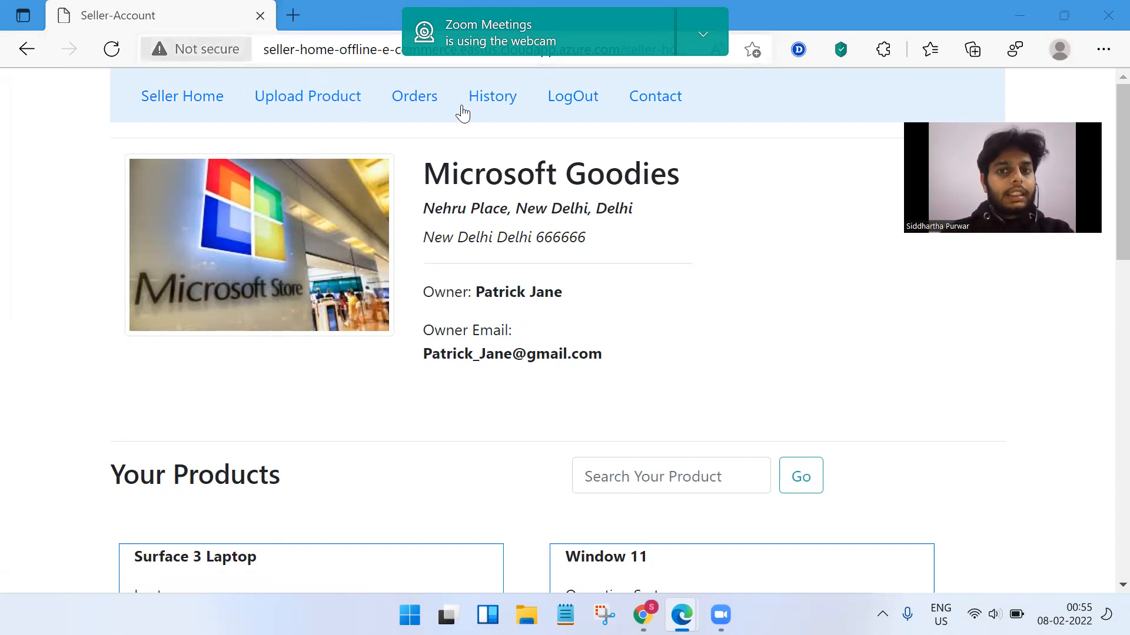
Dismiss the webcam notification and the address bar suggestions.
click(702, 36)
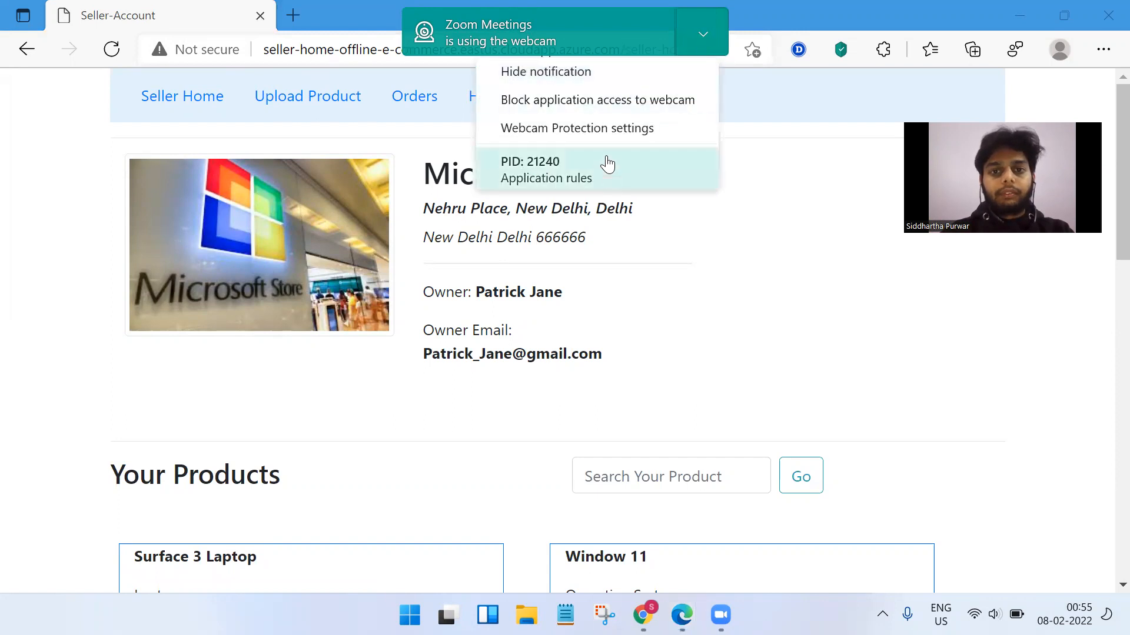
click(447, 154)
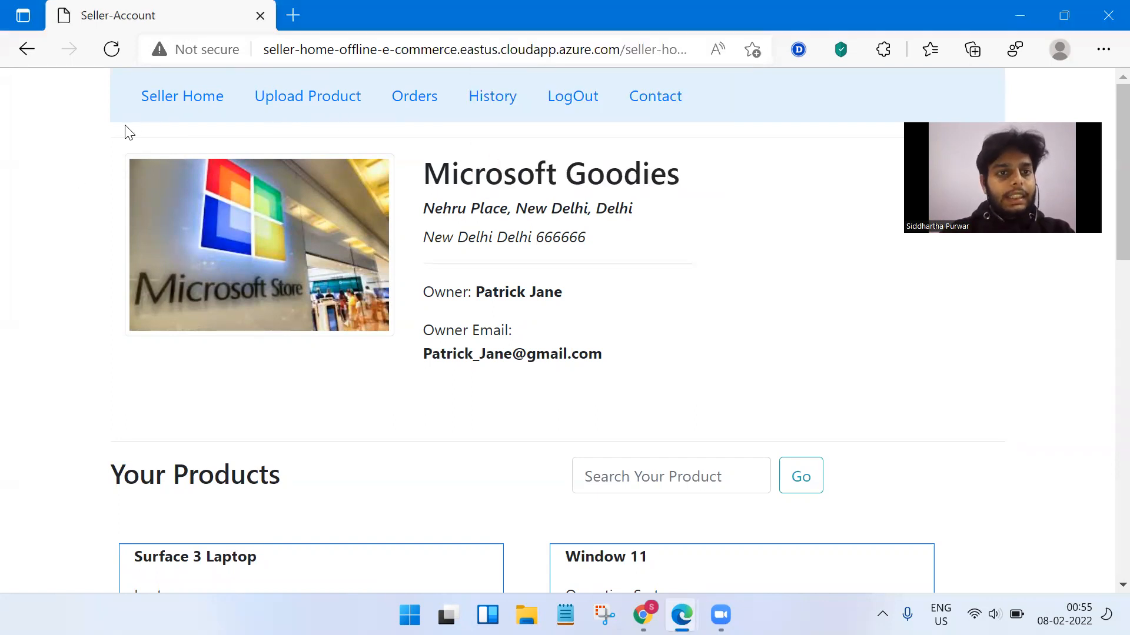
click(287, 51)
click(642, 258)
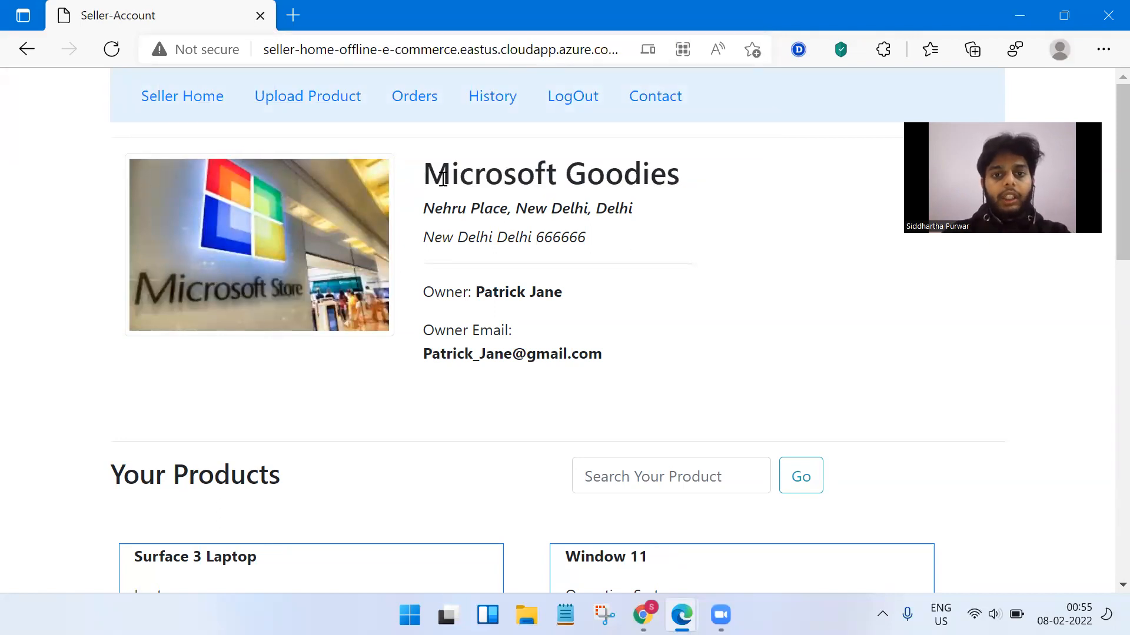
Highlight the Microsoft Goodies store name, address, owner name and owner e-mail.
drag(426, 174, 686, 188)
drag(433, 207, 585, 255)
click(585, 317)
drag(486, 292, 594, 307)
drag(486, 355, 566, 360)
click(628, 391)
drag(460, 351, 555, 369)
click(634, 399)
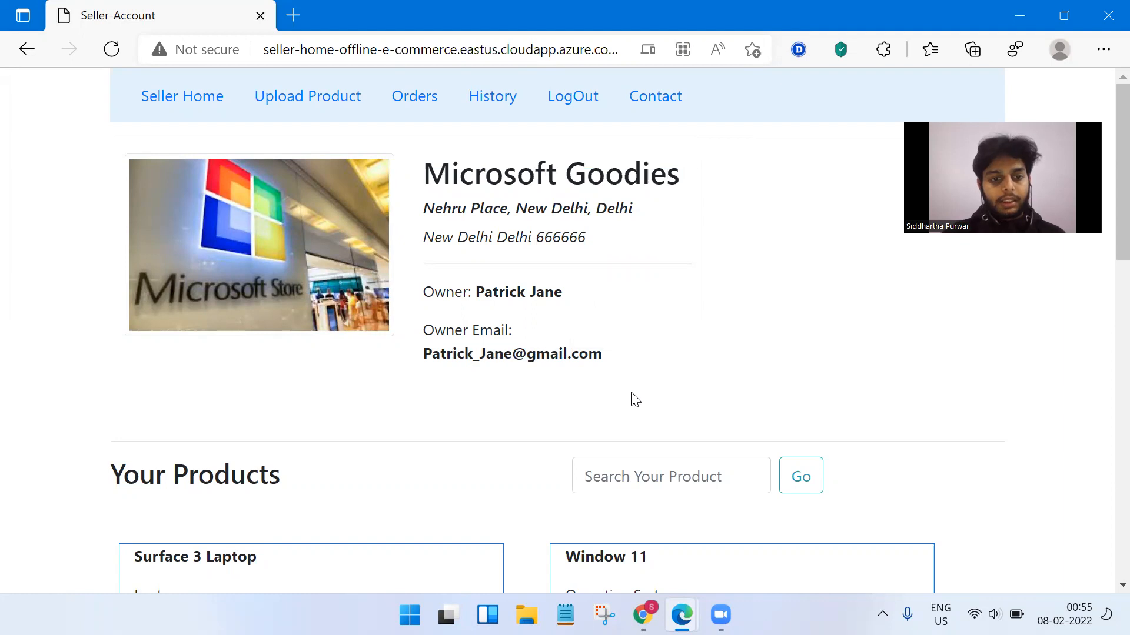
Scroll through Your Products and highlight the Surface 3 Laptop card's title, type and description.
scroll(635, 399, down, 2)
scroll(631, 393, down, 5)
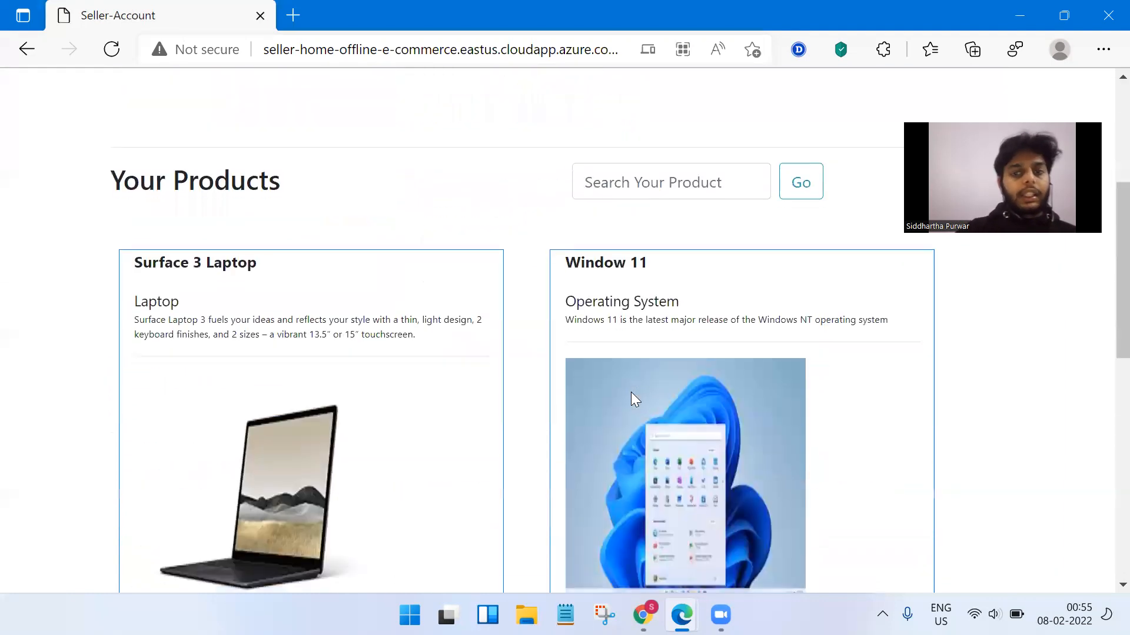
scroll(632, 393, down, 9)
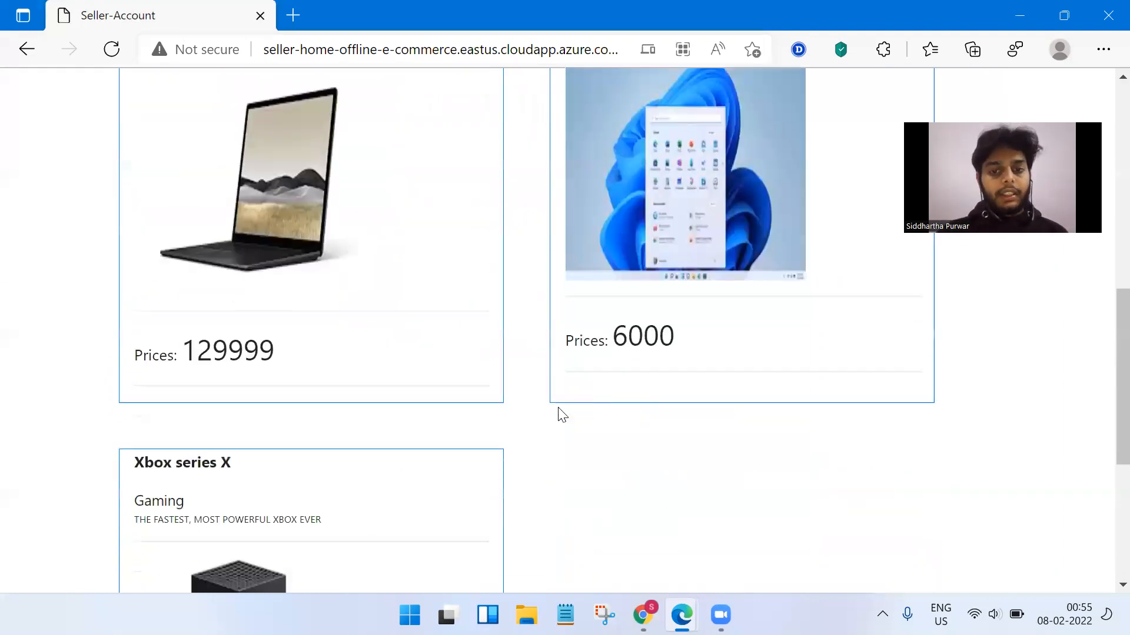
scroll(560, 414, up, 8)
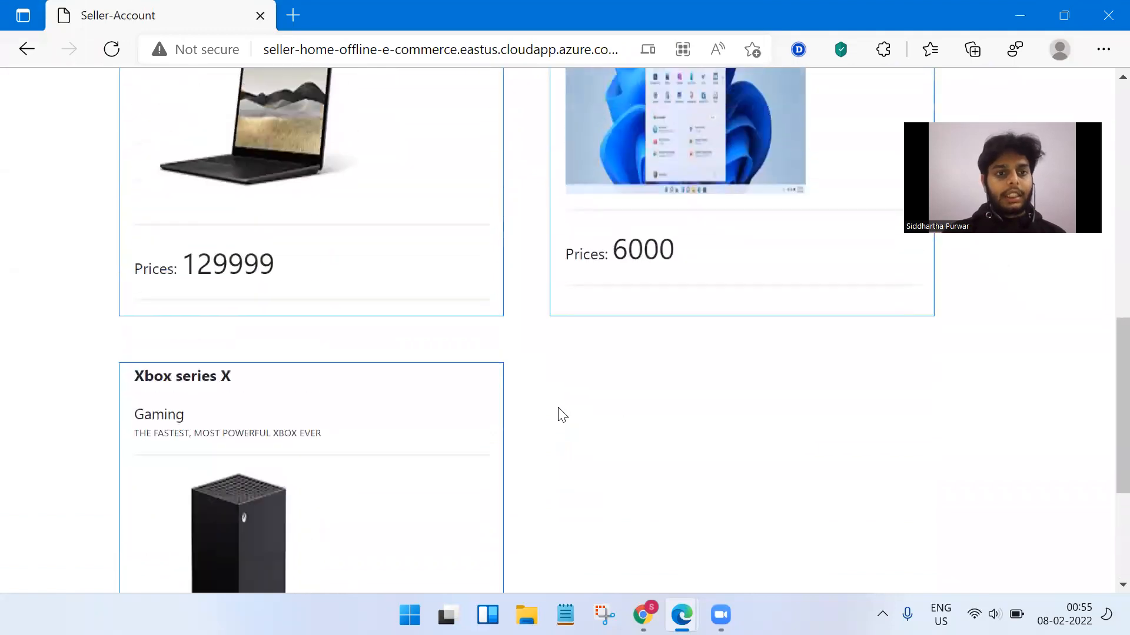
drag(137, 93, 277, 101)
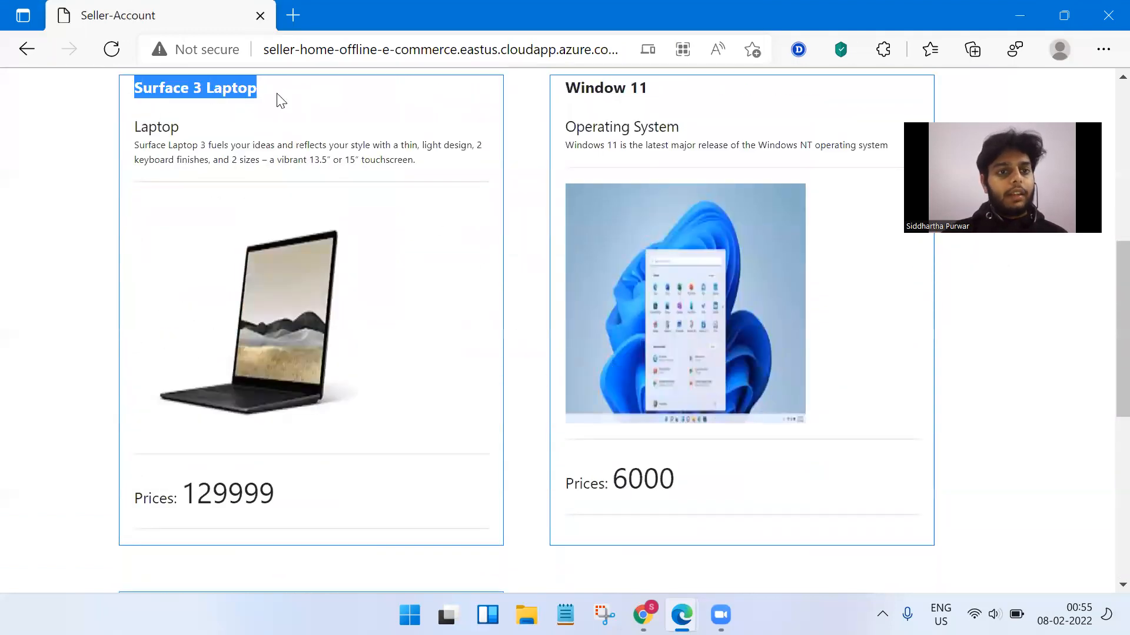
double_click(166, 125)
drag(133, 152, 436, 176)
click(540, 284)
Scroll back up to the product search box and dismiss its saved suggestions.
drag(184, 500, 315, 494)
scroll(560, 390, up, 4)
click(650, 266)
click(479, 264)
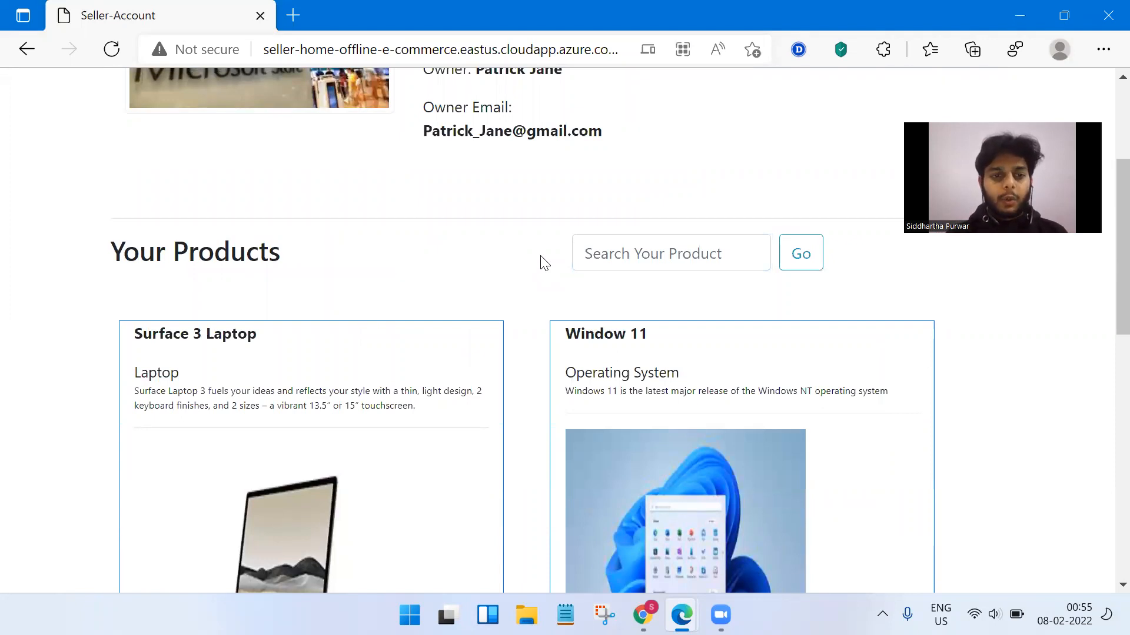
Search the products for 'Window' and review the Window 11 result.
click(604, 253)
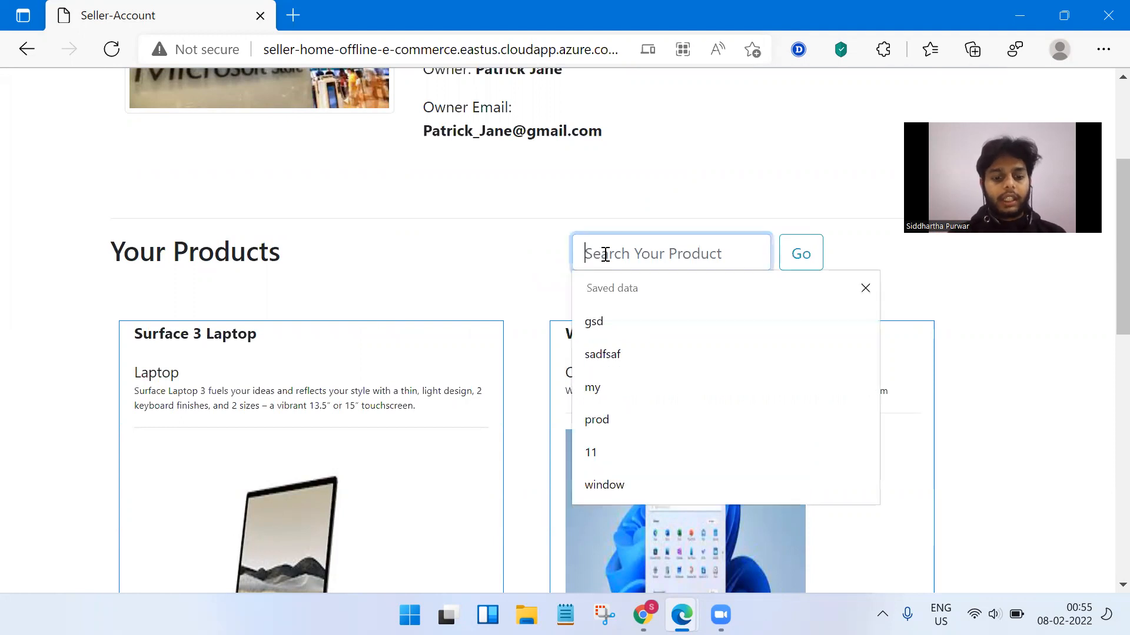
text(Window)
key(Return)
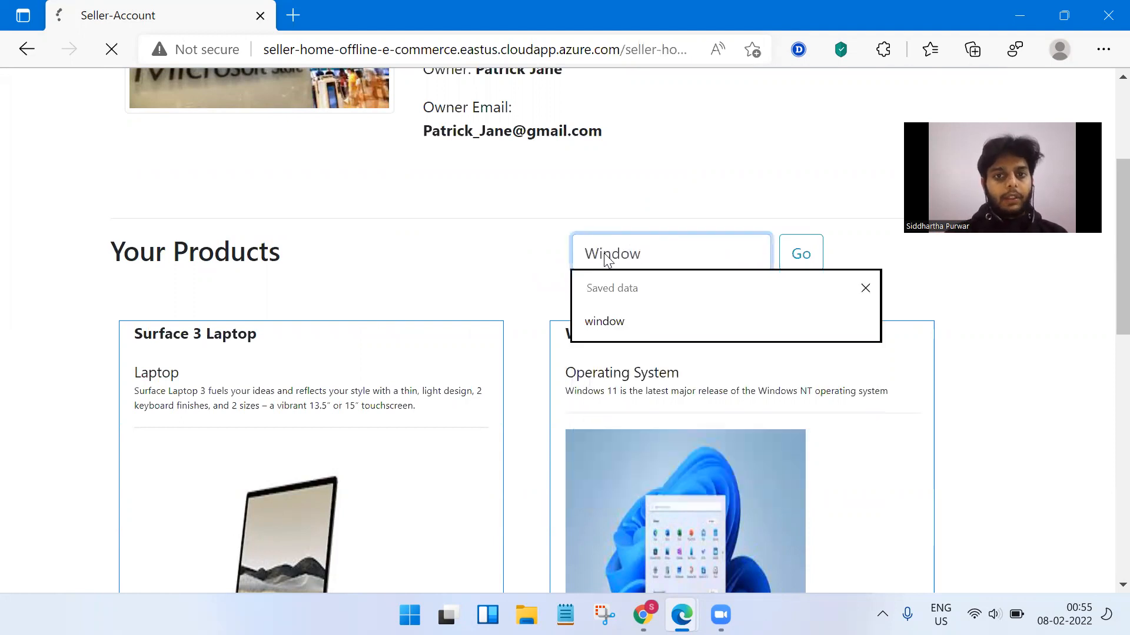
scroll(525, 311, down, 6)
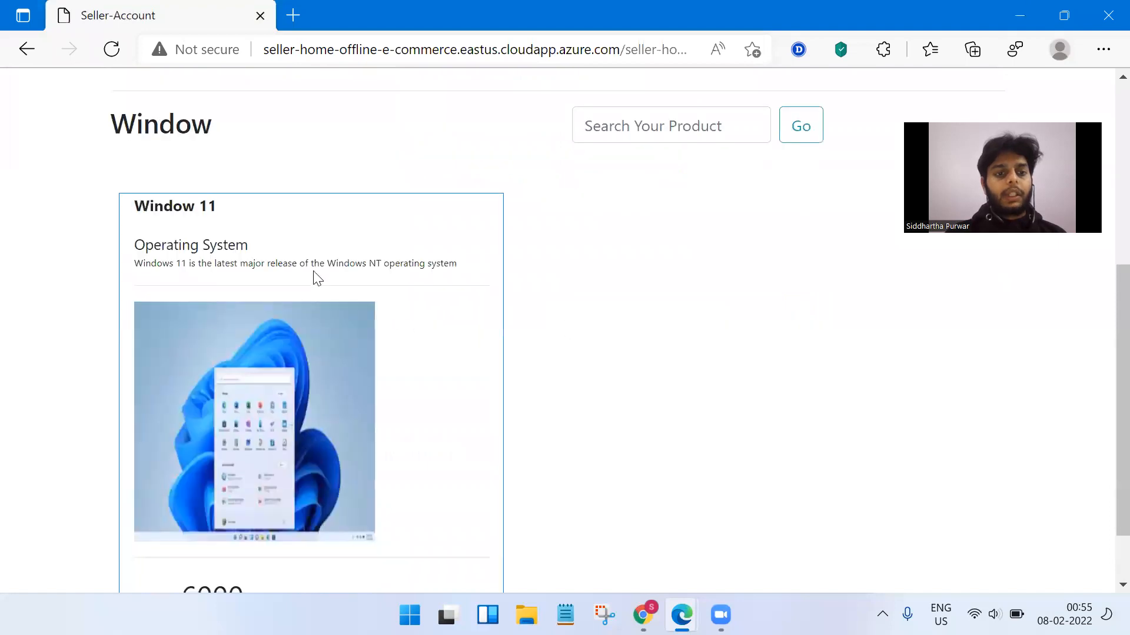
drag(136, 206, 225, 219)
drag(112, 125, 231, 121)
click(216, 210)
Search again for 'wind', review the results, then return to Seller Home.
click(613, 121)
text(wind)
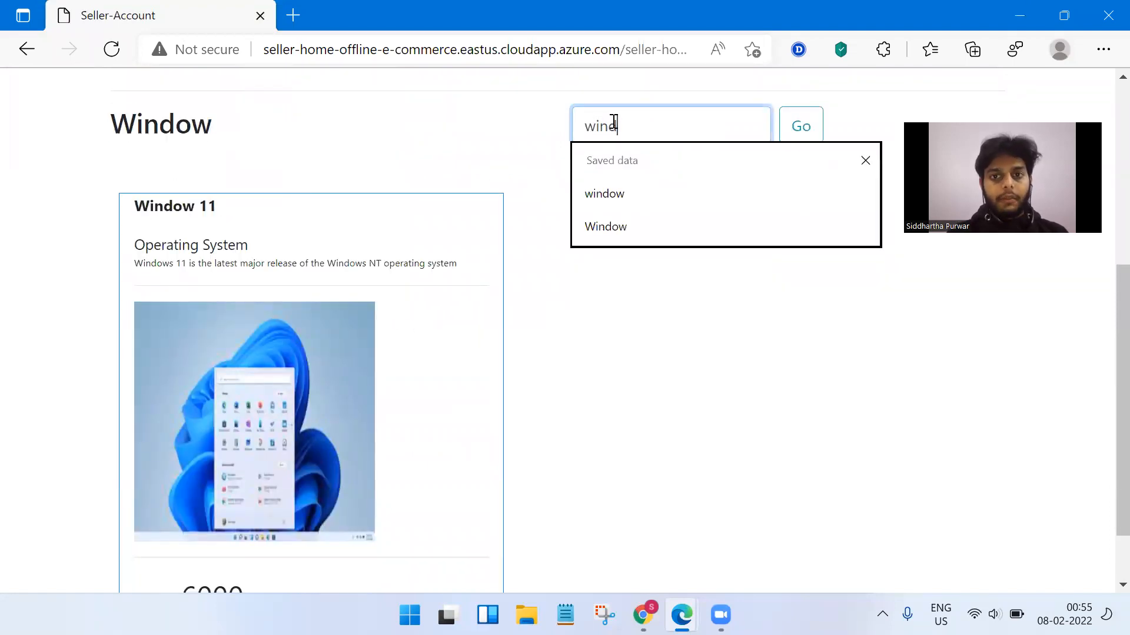
key(Return)
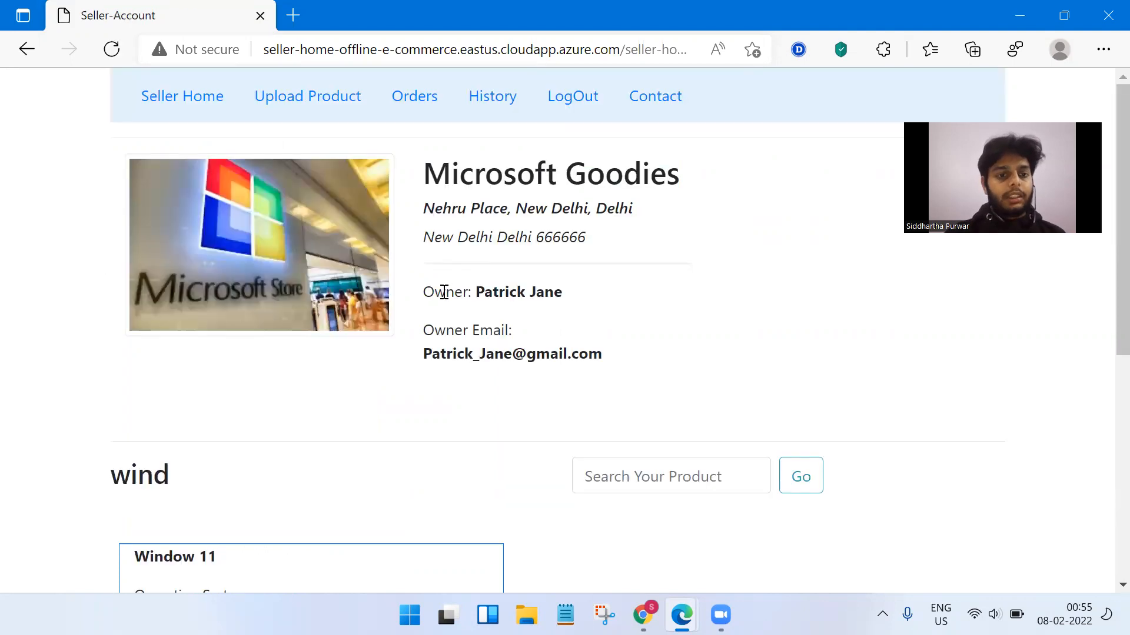
scroll(444, 292, down, 3)
drag(111, 247, 172, 247)
drag(135, 328, 197, 327)
scroll(477, 294, up, 4)
click(502, 300)
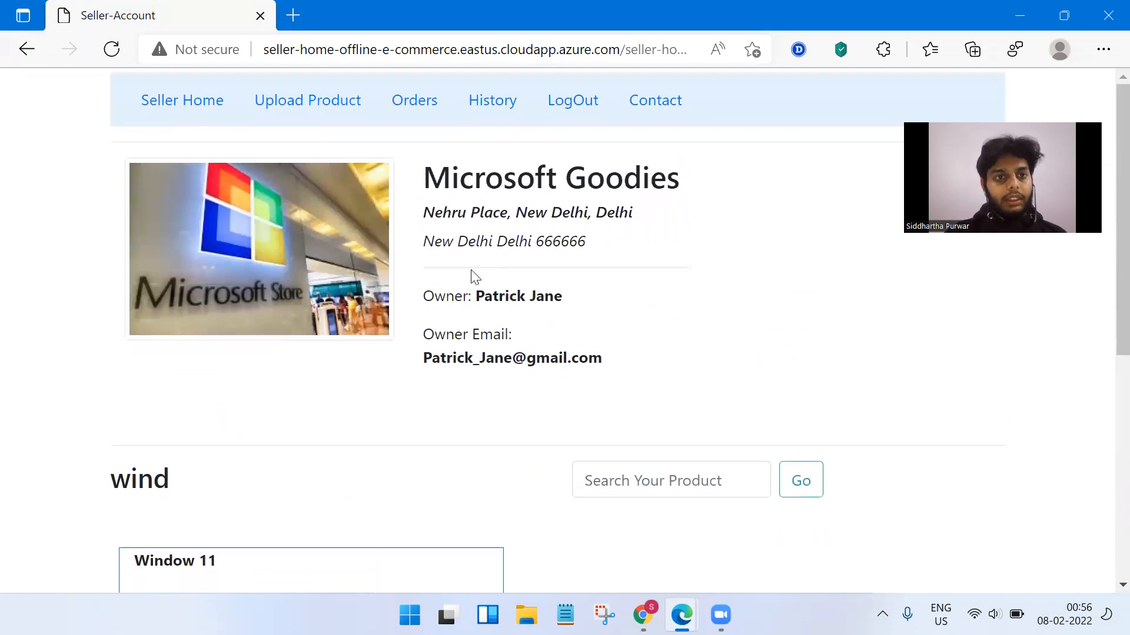
click(201, 96)
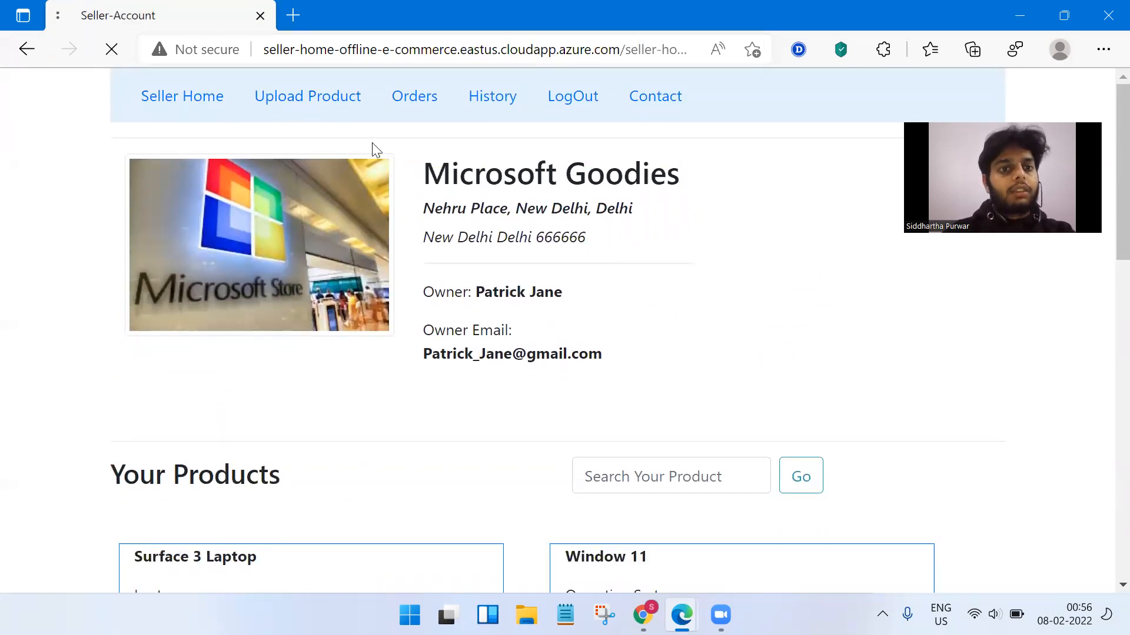
View Orders > History with two cancelled Surface 3 Laptop orders, try Contact, return home.
click(422, 113)
click(472, 112)
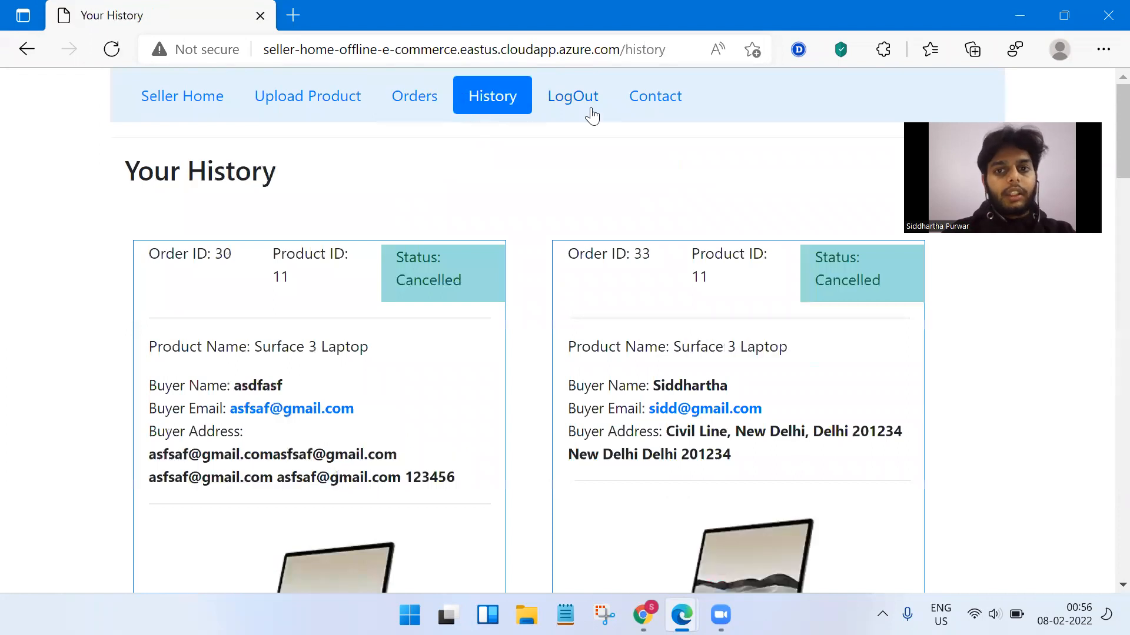
click(657, 110)
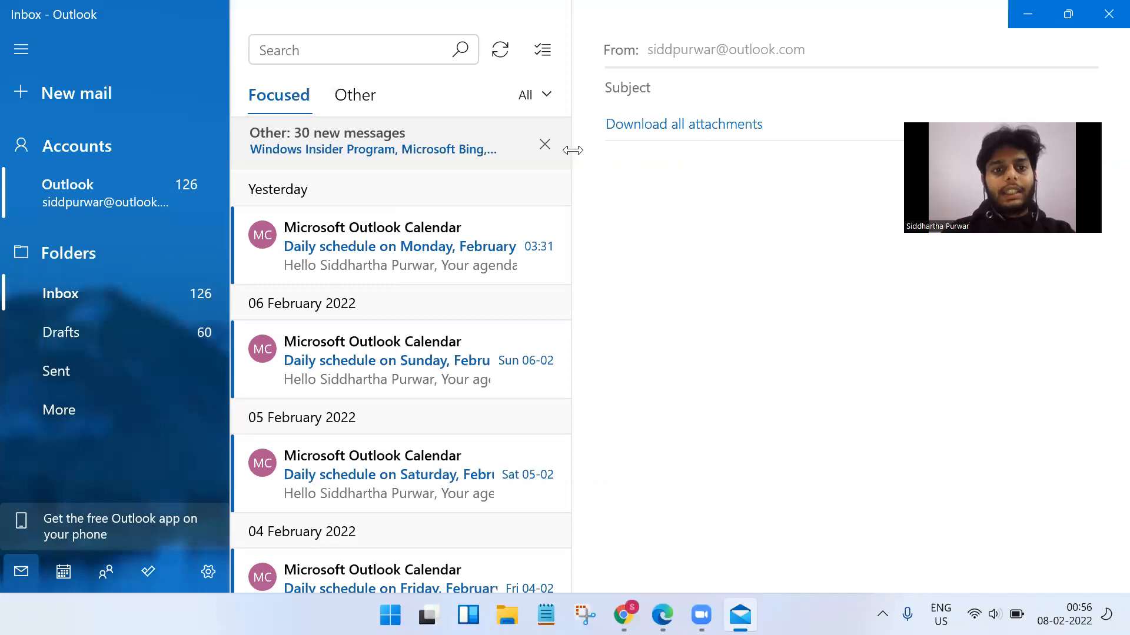
click(1105, 24)
click(202, 105)
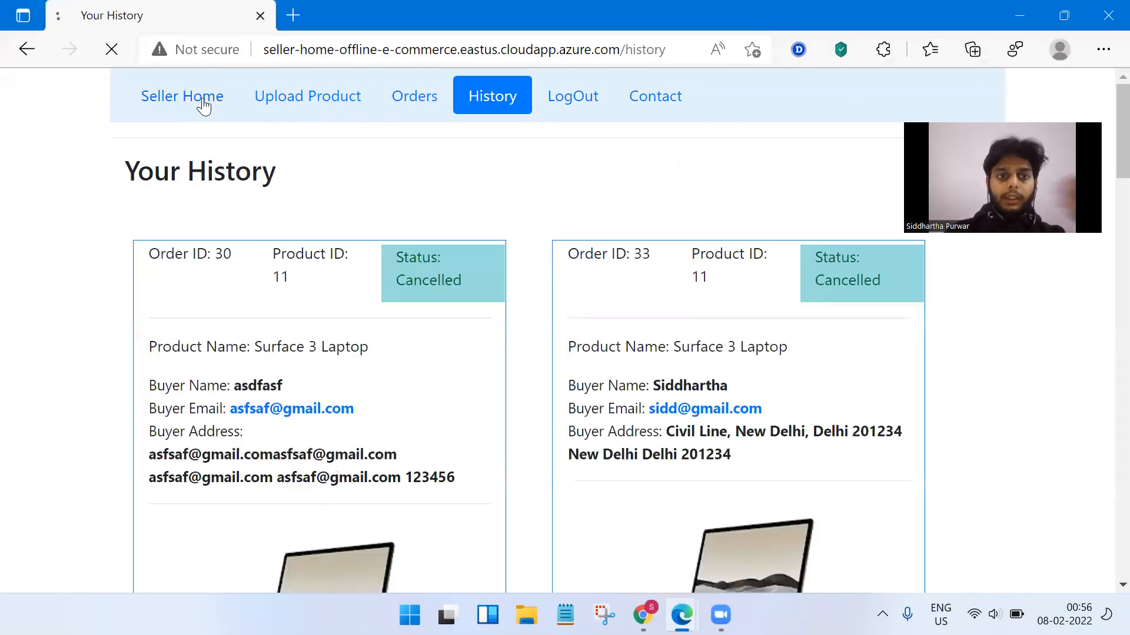
Enter the product name 'Microsoft Mouse' on the Upload Product form, fixing the typo via spell-check.
click(284, 100)
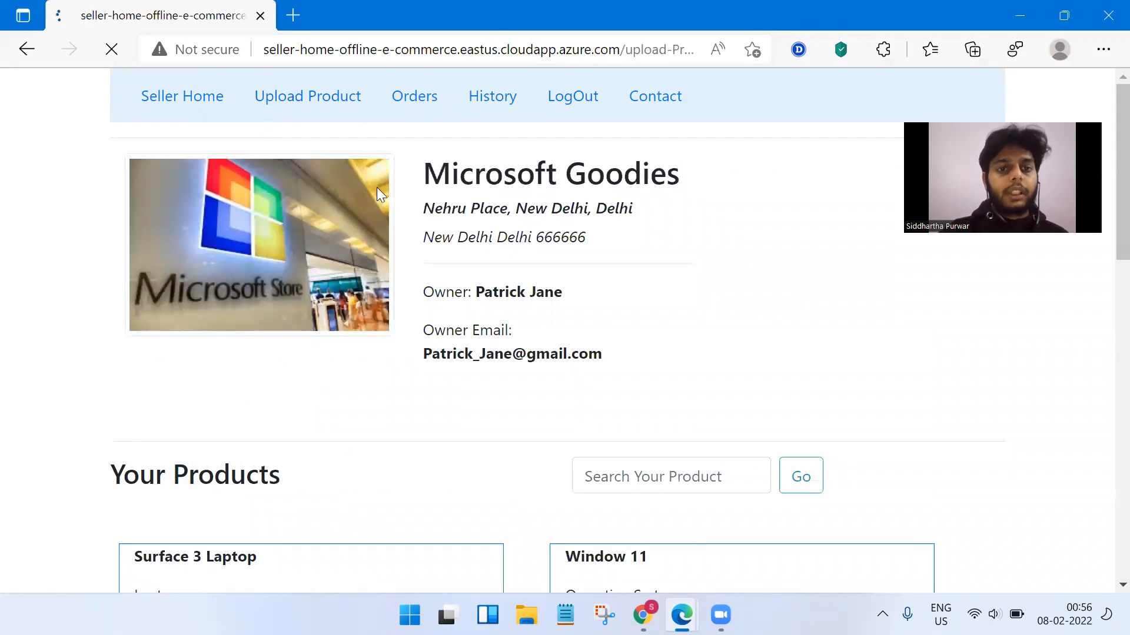
click(385, 266)
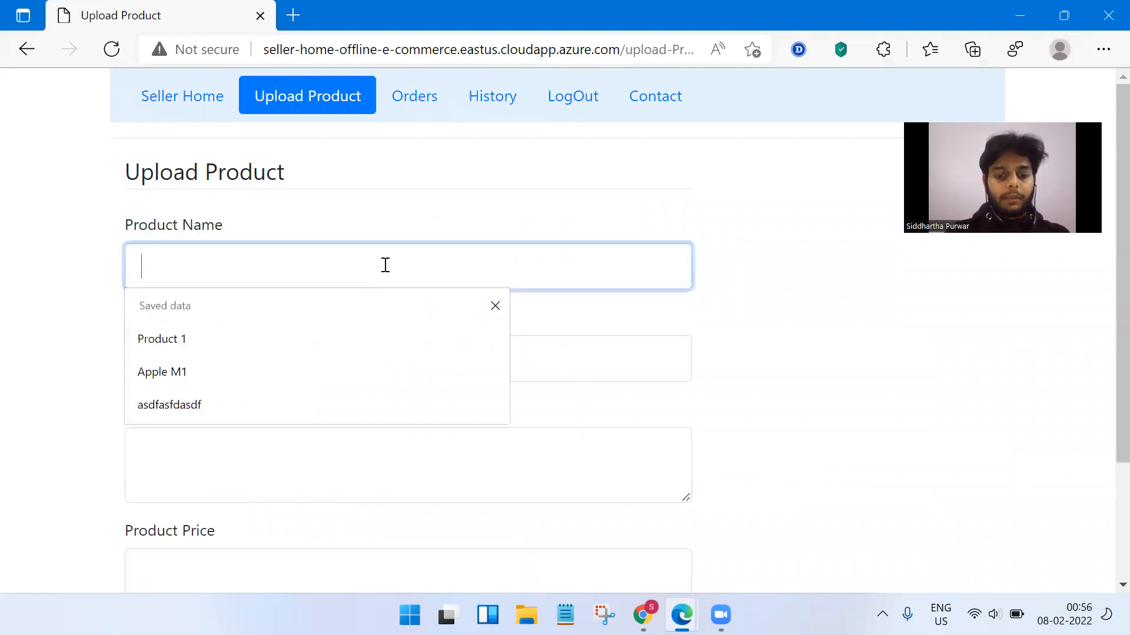
text(Micoros)
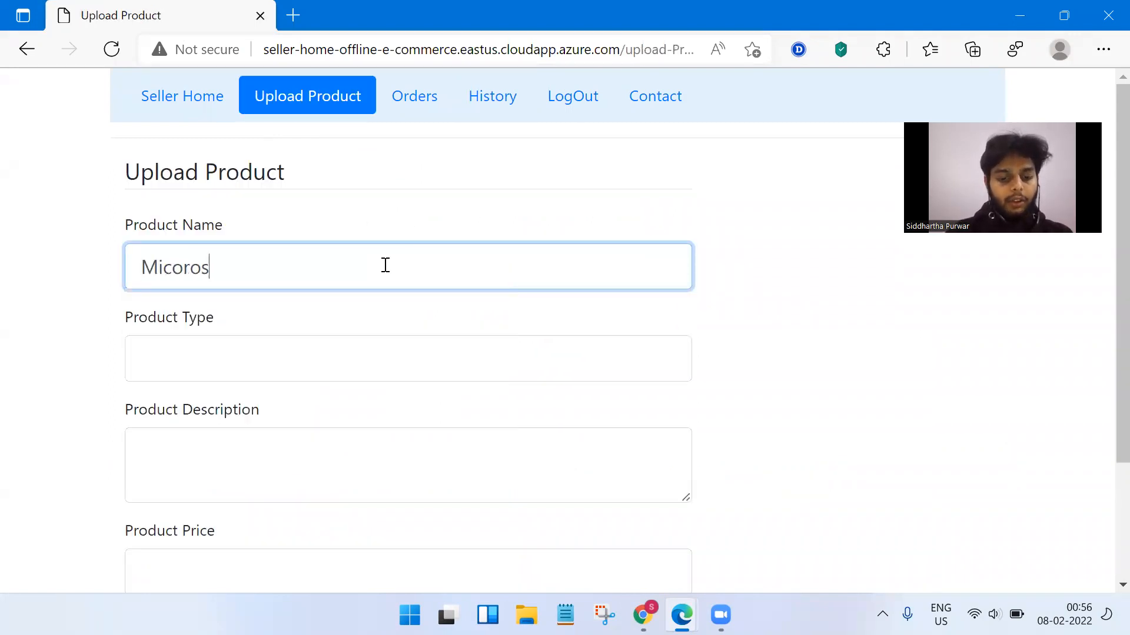
text(ft Mouse)
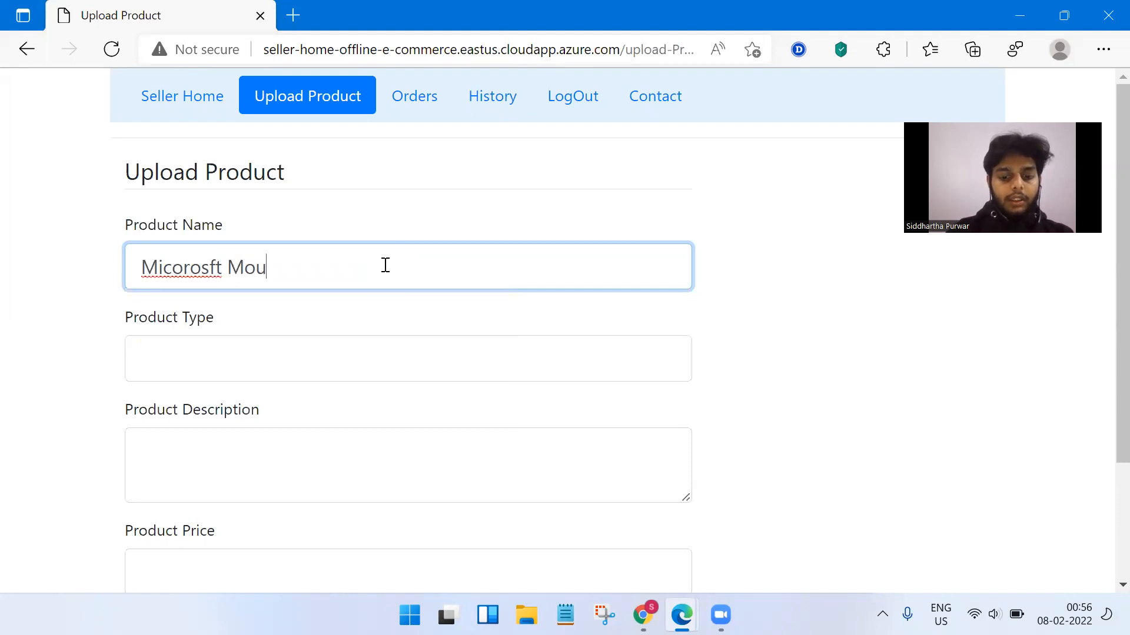
right_click(203, 267)
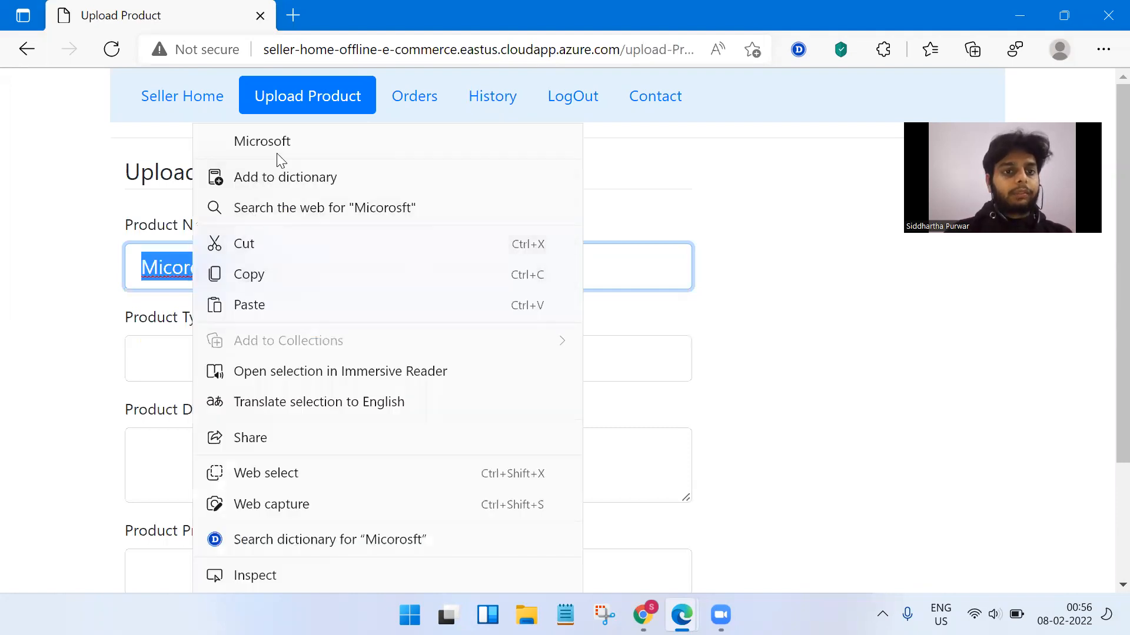
click(277, 143)
Fill in type Mouse, description 'This is a very good mouse' and price 600, then Choose File.
click(254, 355)
text(Mouse)
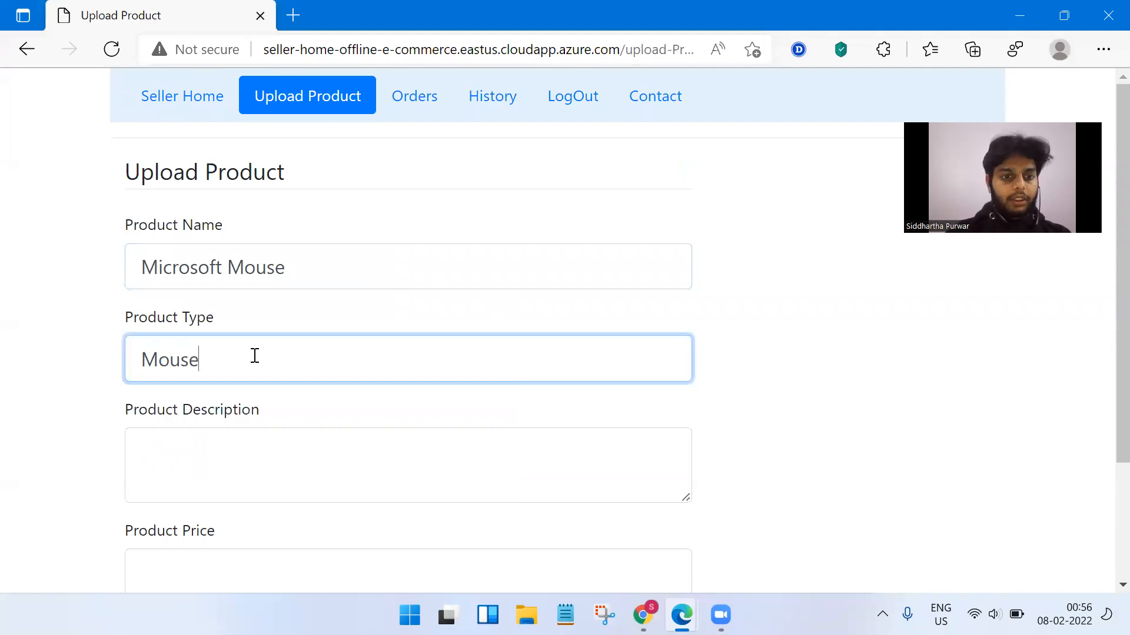
click(277, 448)
text(This is a very good mouse)
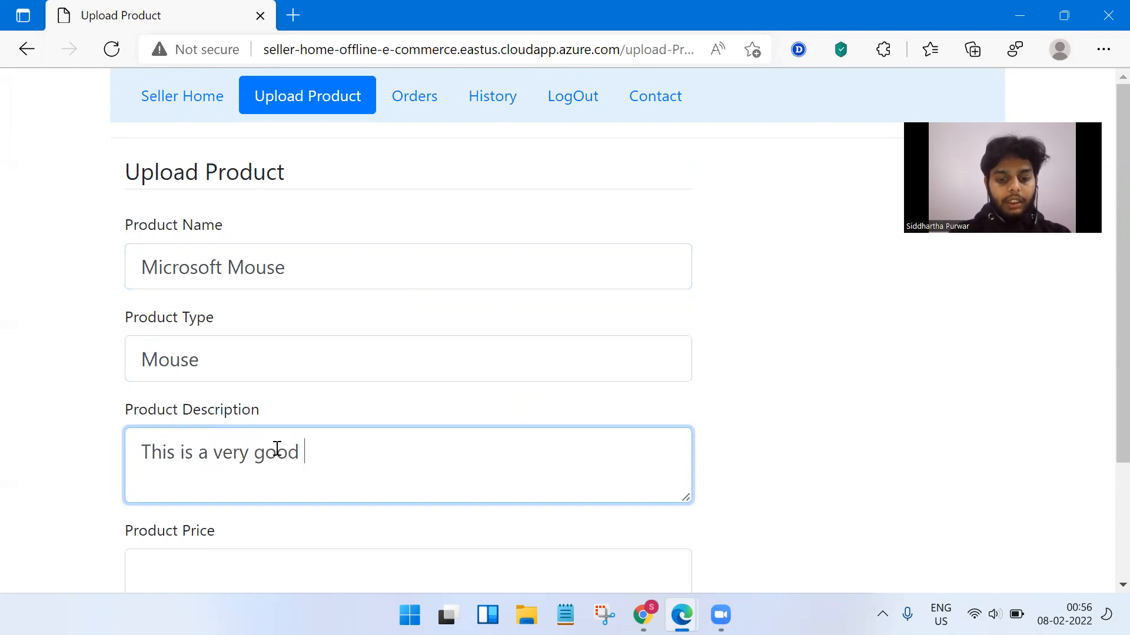
scroll(276, 449, down, 2)
click(317, 469)
text(600)
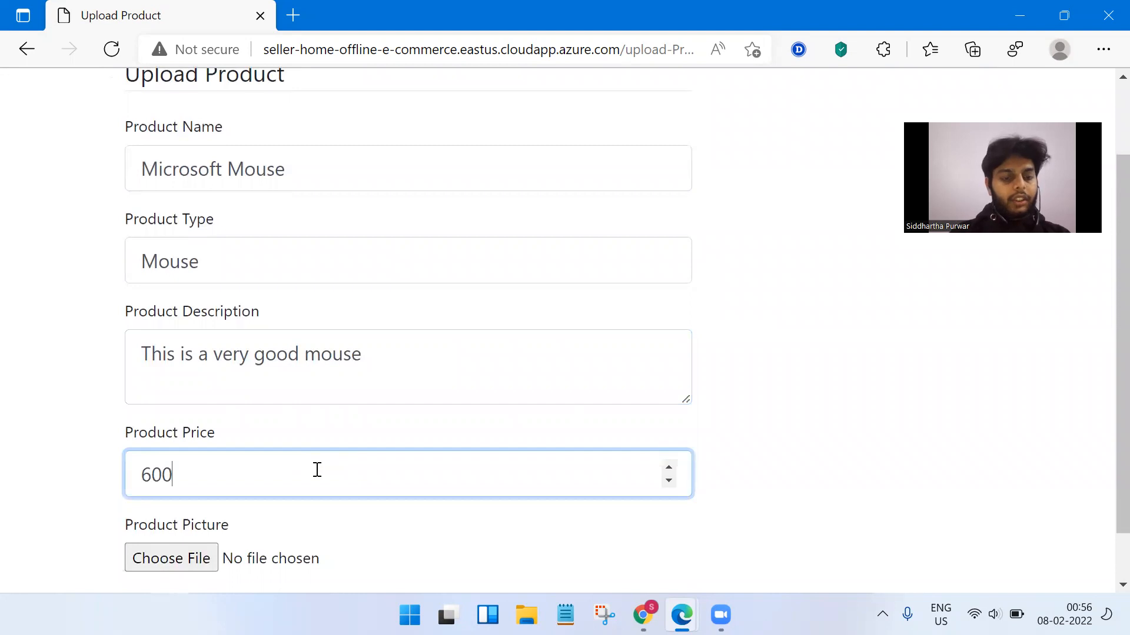
scroll(316, 469, up, 2)
scroll(320, 428, down, 1)
click(197, 497)
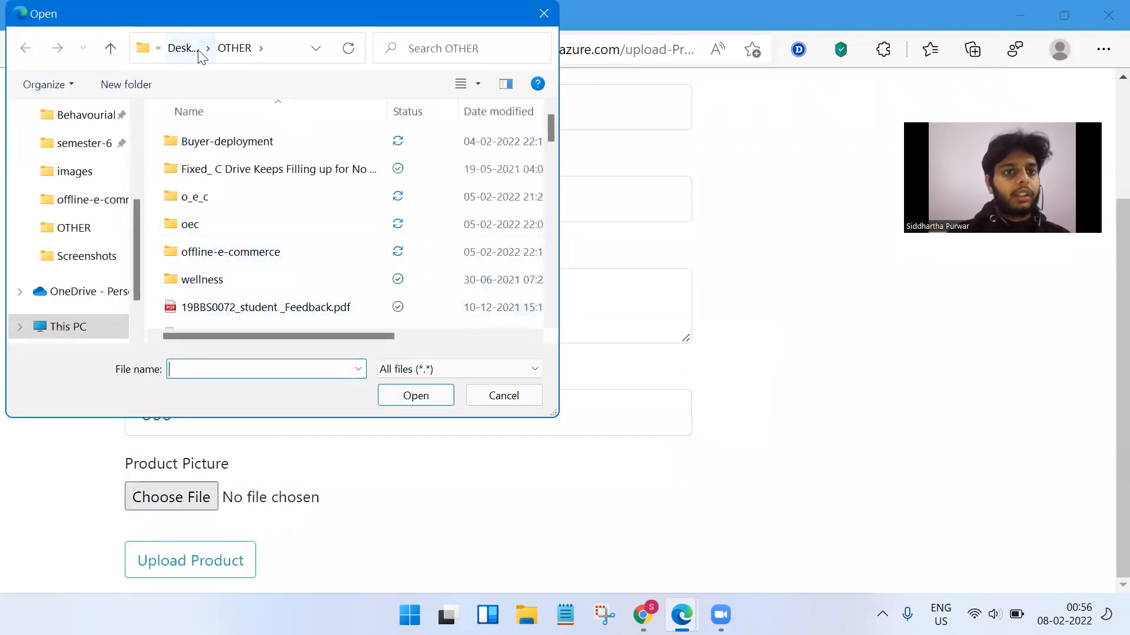
Attach mouse.png from Desktop > OEC > images and submit the Microsoft Mouse listing.
click(187, 49)
double_click(300, 216)
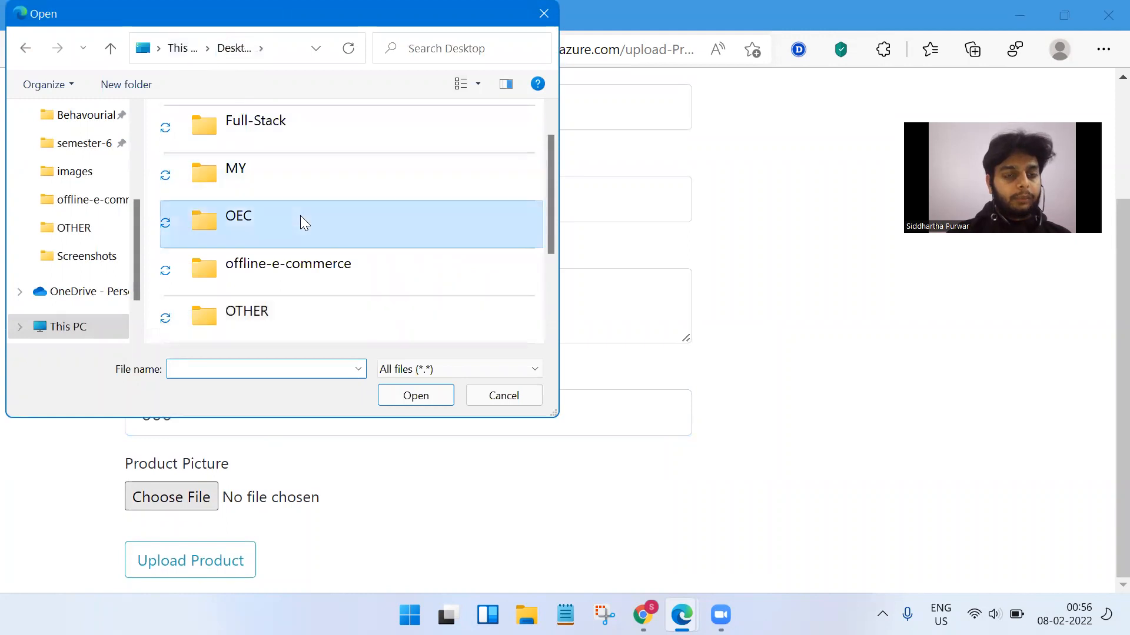
double_click(254, 194)
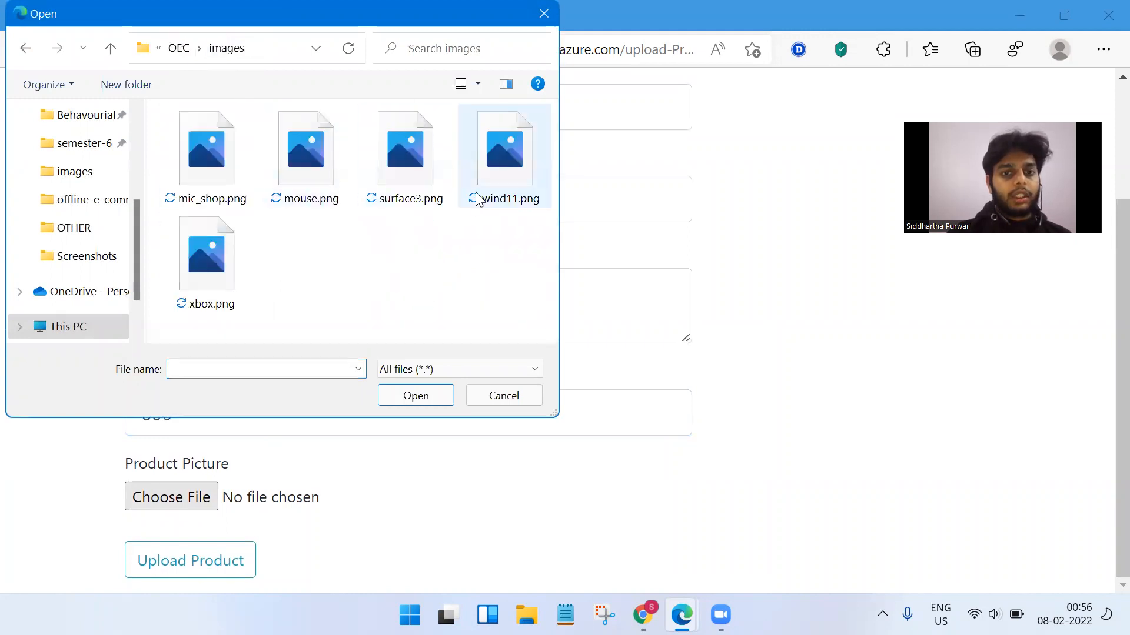
click(306, 156)
click(416, 395)
click(217, 560)
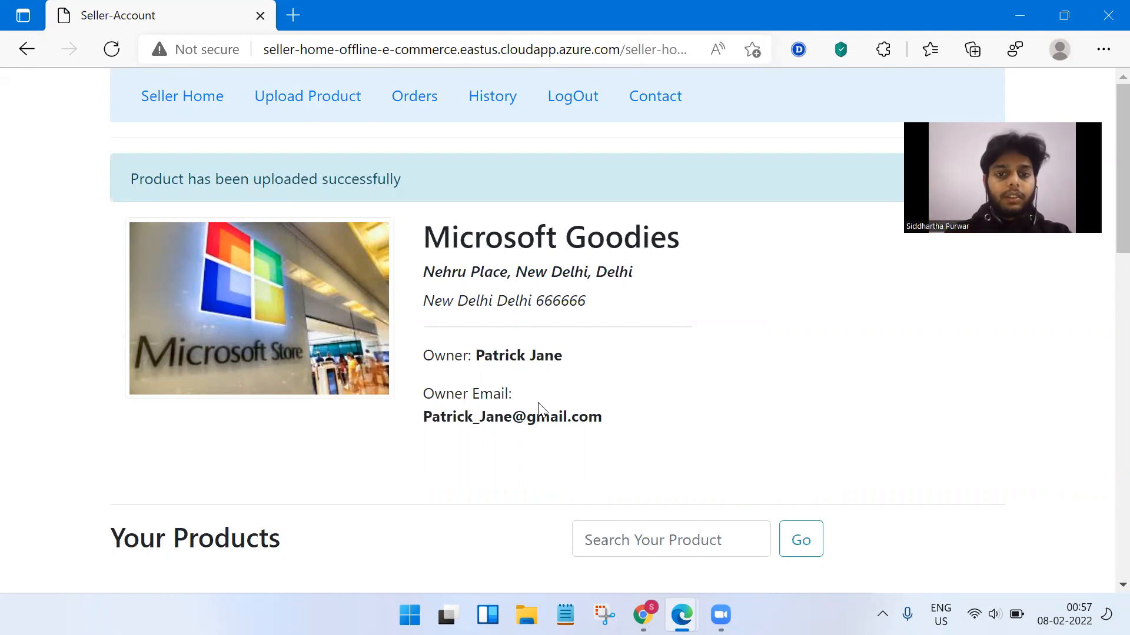
Check the new Microsoft Mouse card in Your Products, then go to the Orders page.
scroll(539, 409, down, 15)
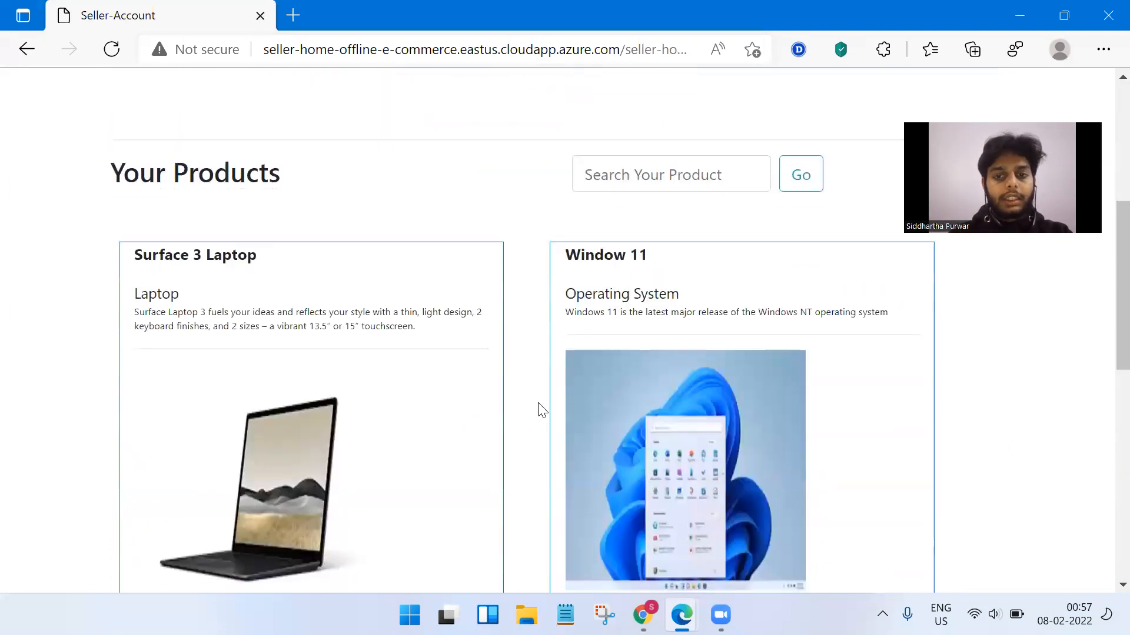
scroll(539, 409, down, 1)
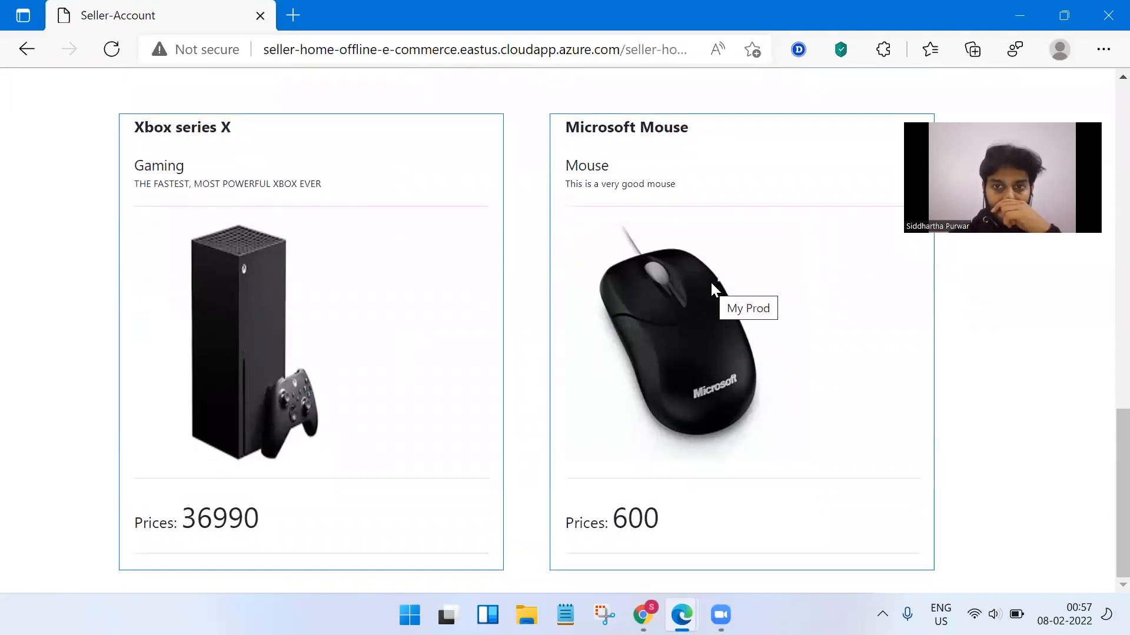
double_click(573, 166)
drag(555, 128, 699, 142)
click(532, 391)
scroll(532, 391, up, 15)
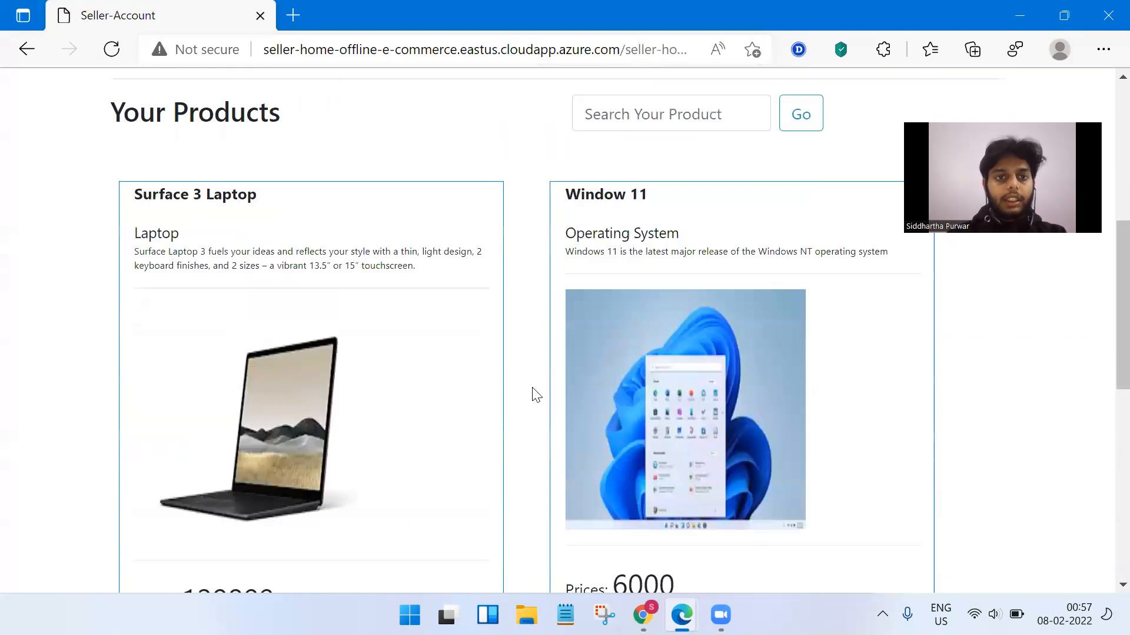
click(281, 106)
click(397, 106)
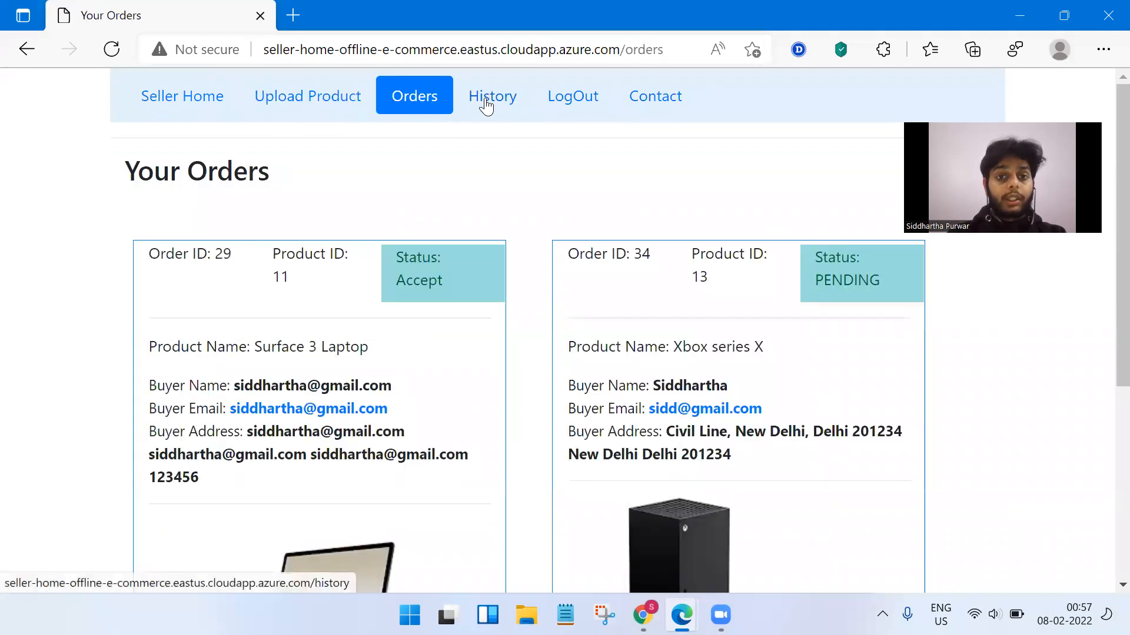
Review the Orders page and highlight the Surface 3 Laptop order's product name.
scroll(488, 266, down, 2)
scroll(412, 176, up, 1)
drag(388, 163, 462, 196)
drag(504, 236, 149, 255)
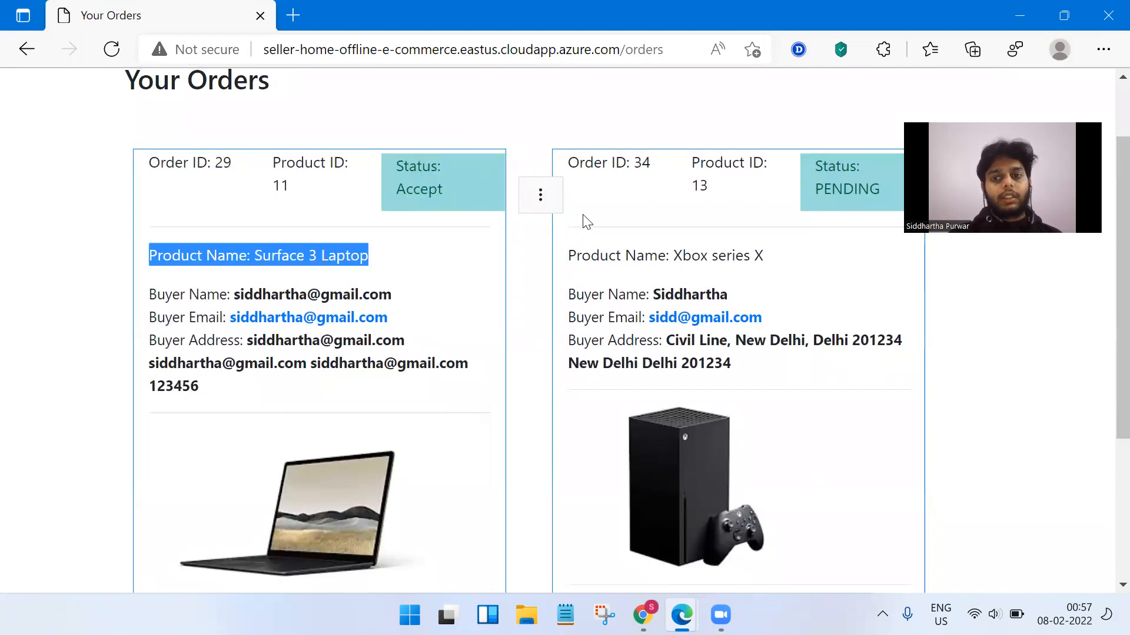
click(537, 194)
click(537, 137)
Choose Out for Deilvery in order 29's status dropdown.
scroll(532, 259, down, 4)
click(282, 516)
scroll(441, 159, up, 2)
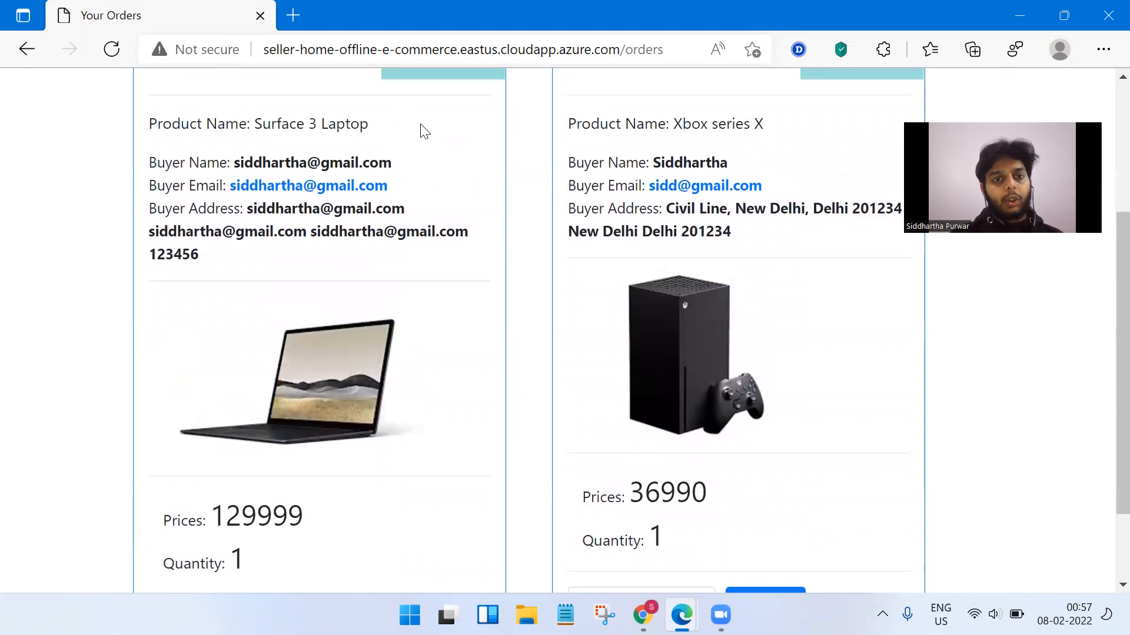
scroll(405, 113, up, 1)
drag(397, 107, 445, 110)
scroll(512, 202, down, 3)
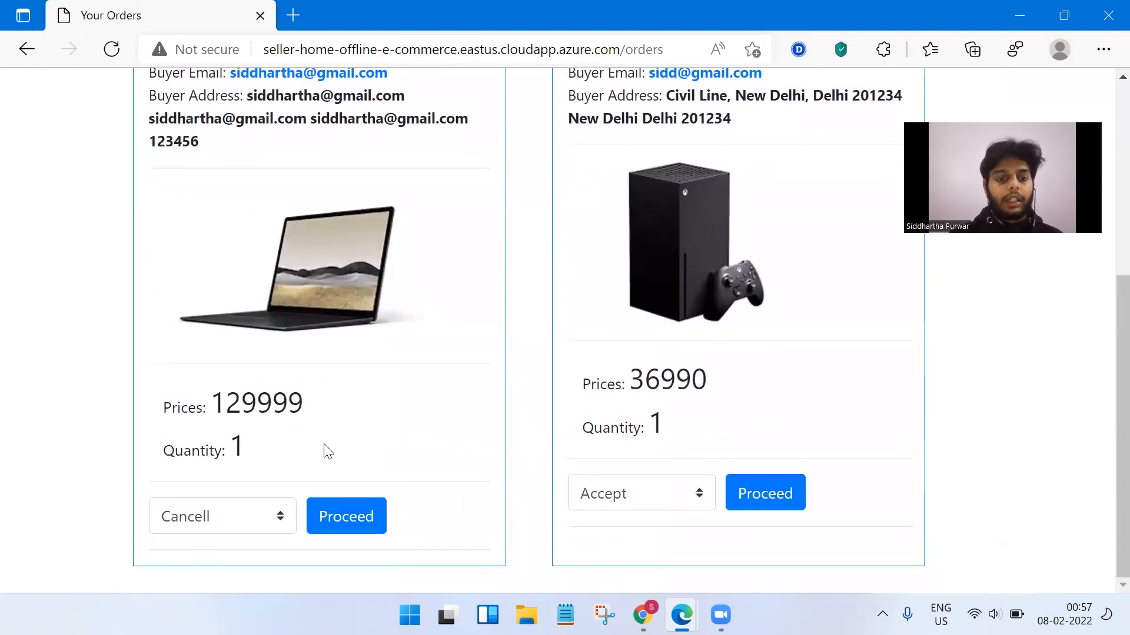
click(274, 520)
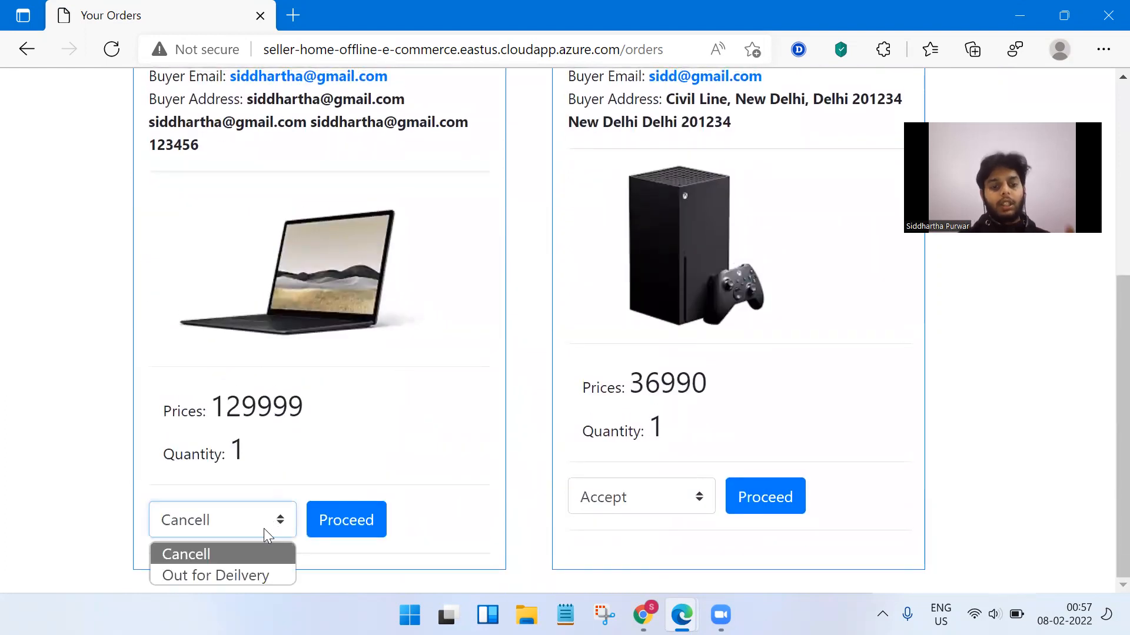
click(268, 568)
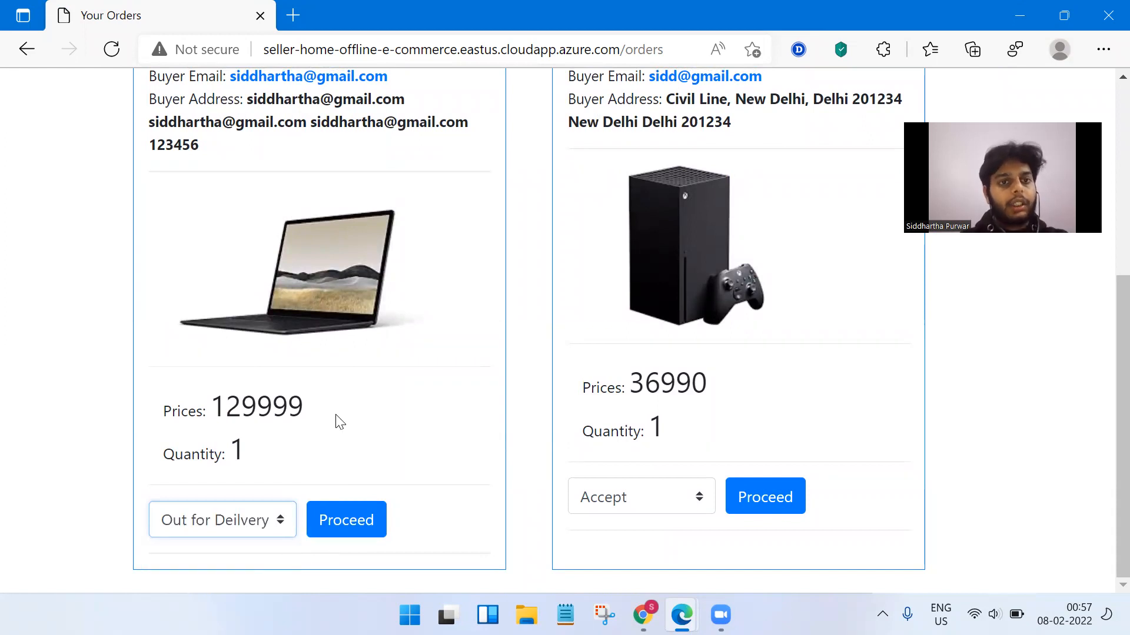
Accept order 34 for the Xbox series X with Proceed.
scroll(339, 421, up, 1)
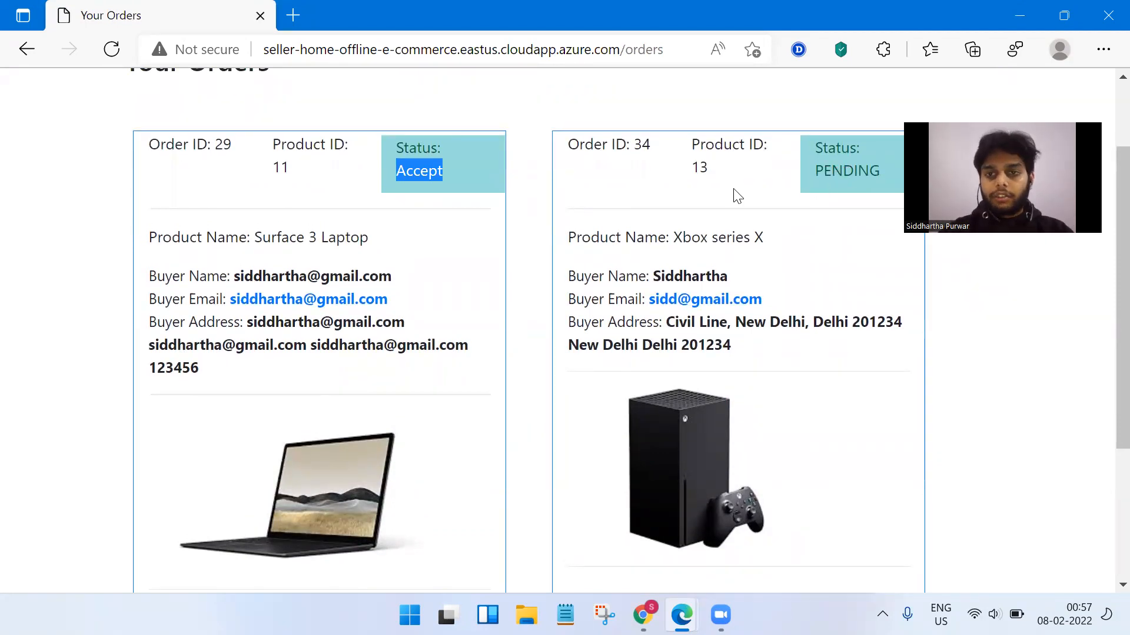
scroll(769, 250, down, 2)
scroll(773, 252, down, 2)
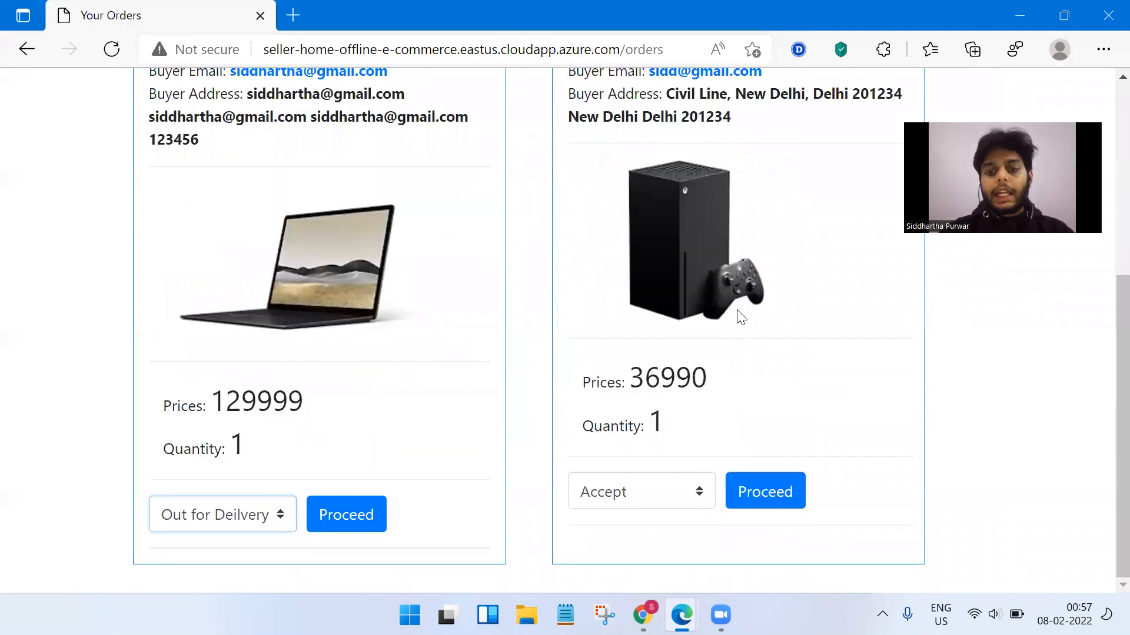
click(755, 501)
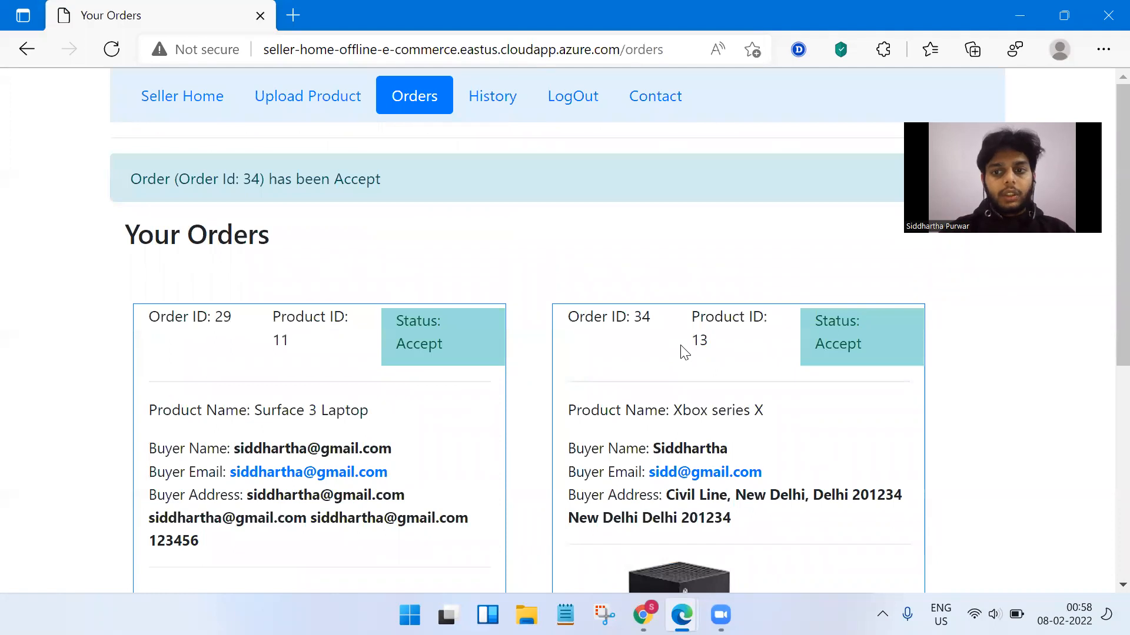
Set order 29's status to Out for Deilvery and submit it.
scroll(810, 317, down, 1)
drag(813, 310, 854, 308)
scroll(592, 326, down, 4)
scroll(336, 449, down, 3)
click(235, 520)
click(214, 575)
click(340, 537)
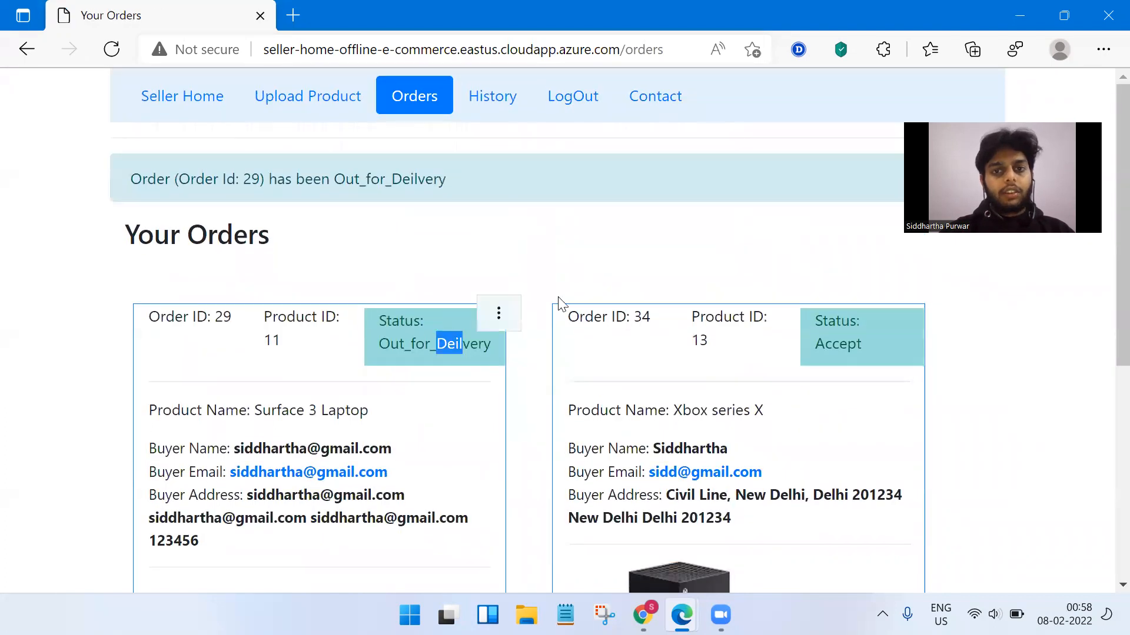
Review order History, highlighting order 30's Cancelled and order 31's Received statuses.
click(493, 102)
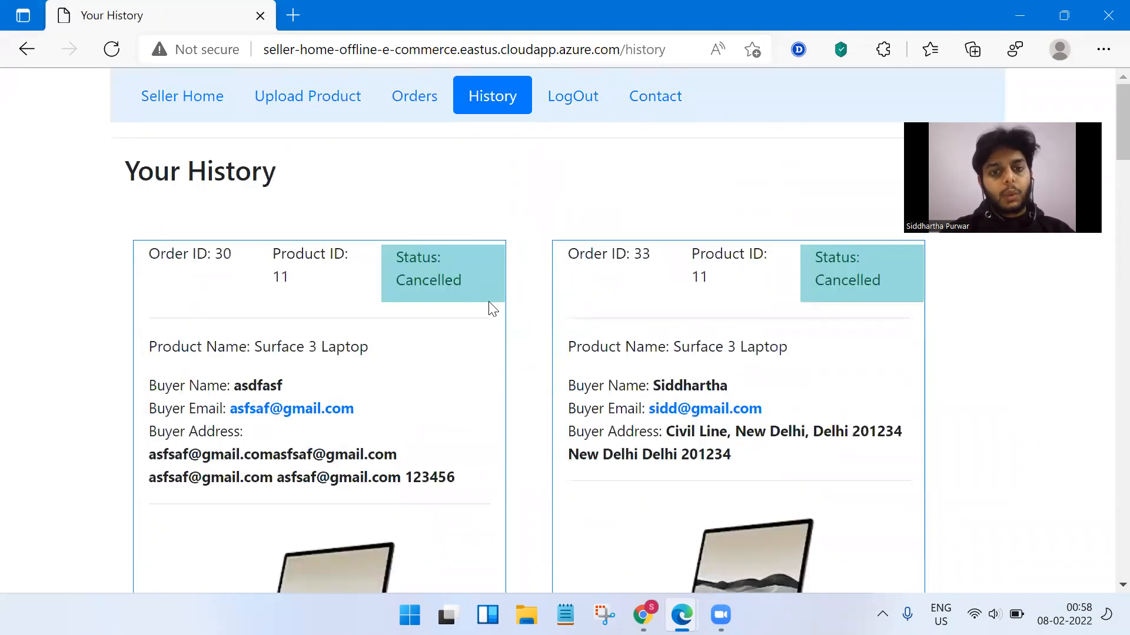
drag(396, 253, 483, 279)
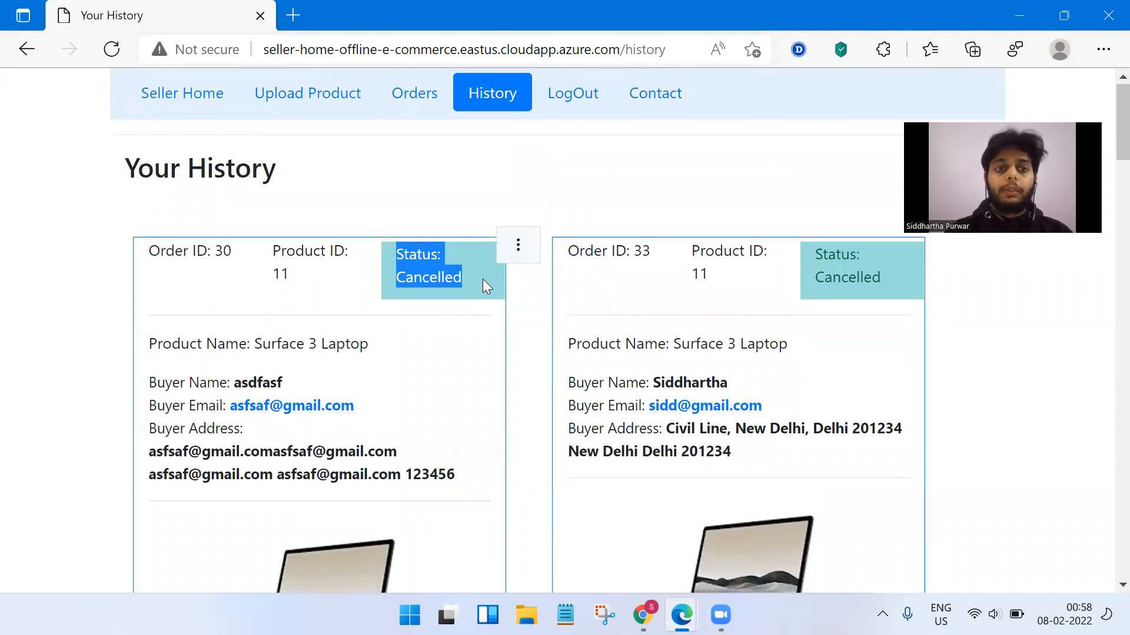
click(731, 271)
scroll(731, 271, down, 10)
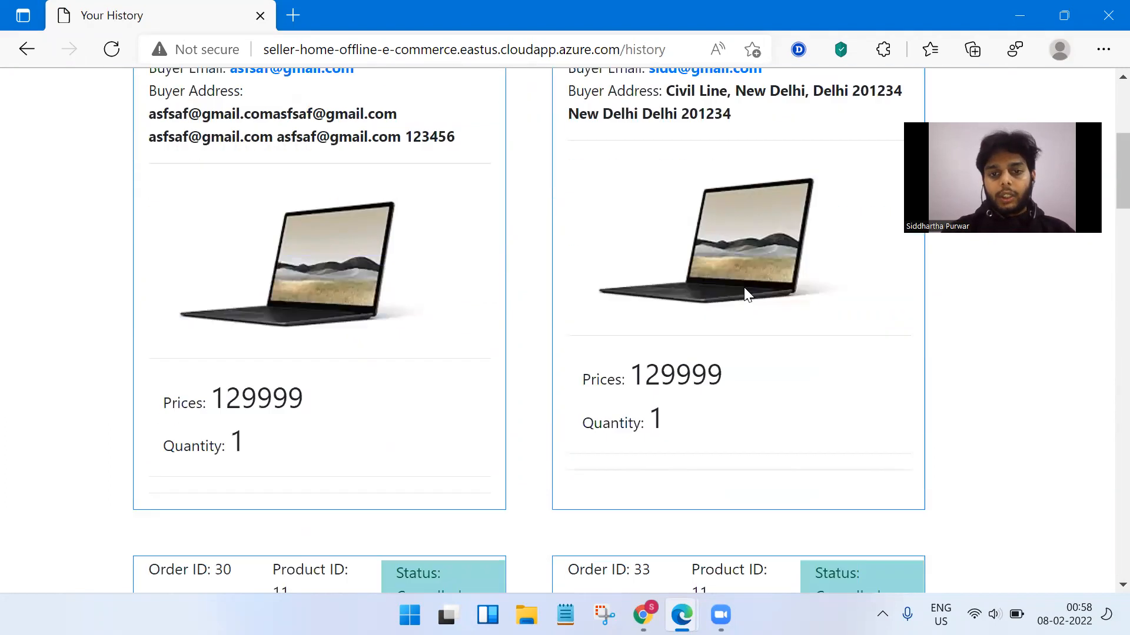
scroll(803, 300, down, 6)
drag(815, 306, 877, 342)
click(901, 365)
drag(820, 315, 878, 338)
click(873, 391)
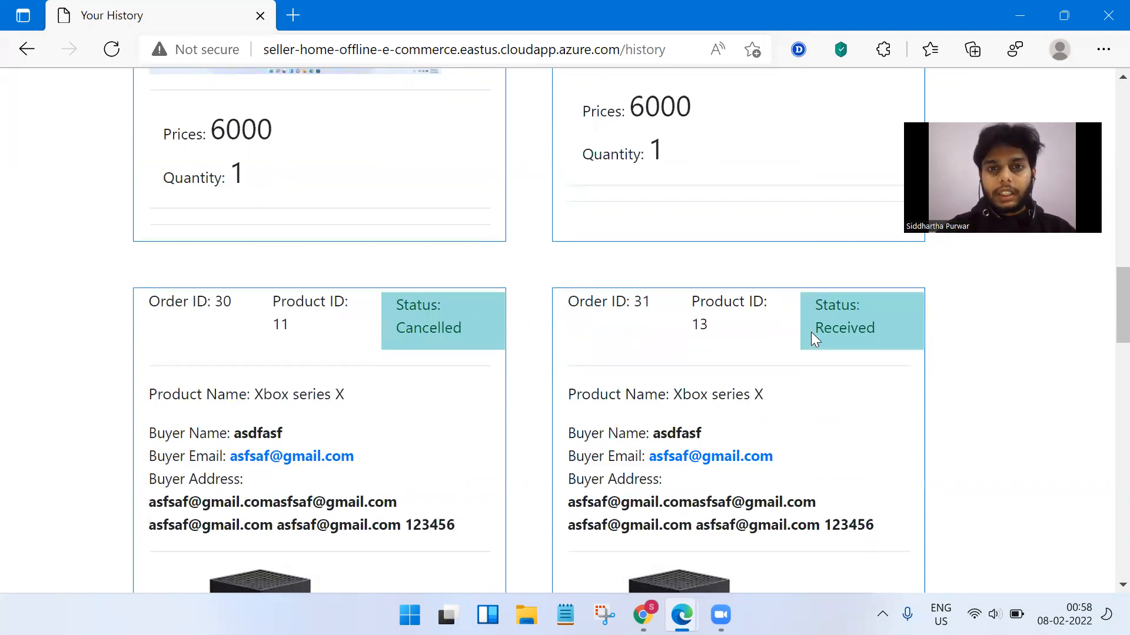
drag(820, 320, 885, 353)
click(876, 368)
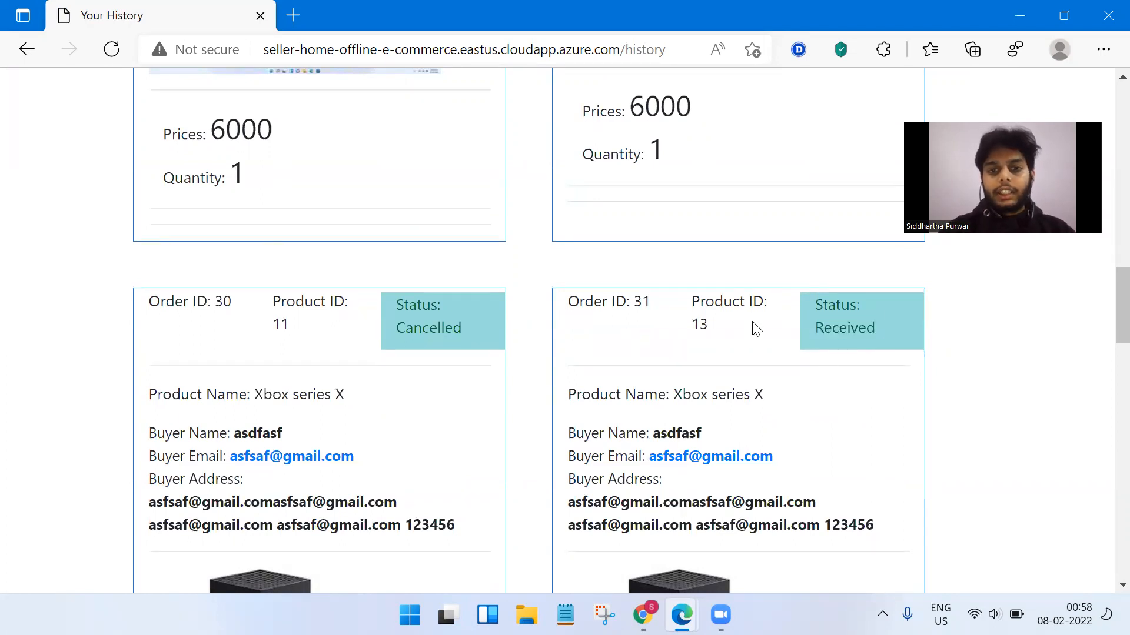
Highlight Order ID: 30 in the history, then bring the Chrome buyer portal forward.
scroll(681, 290, down, 8)
scroll(680, 291, up, 4)
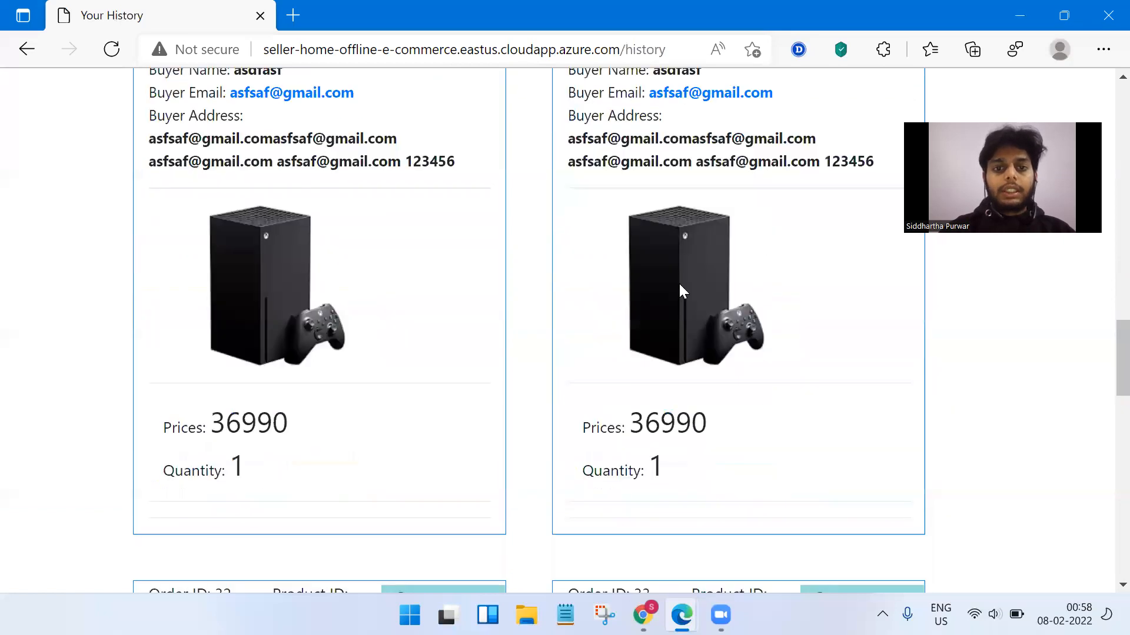
scroll(681, 290, up, 6)
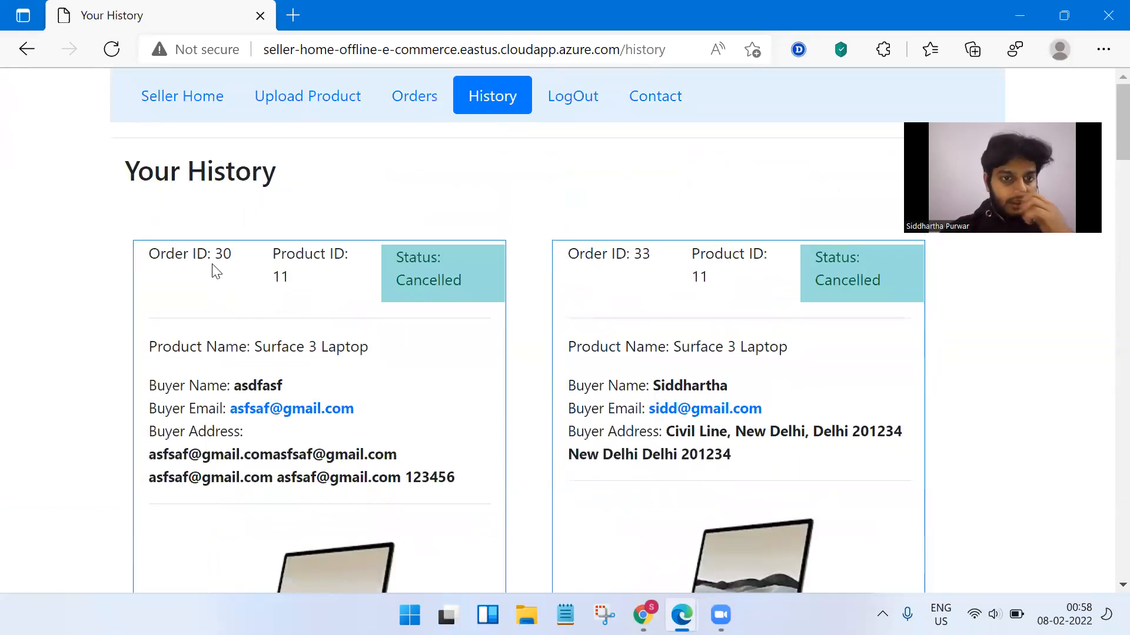
drag(150, 253, 240, 262)
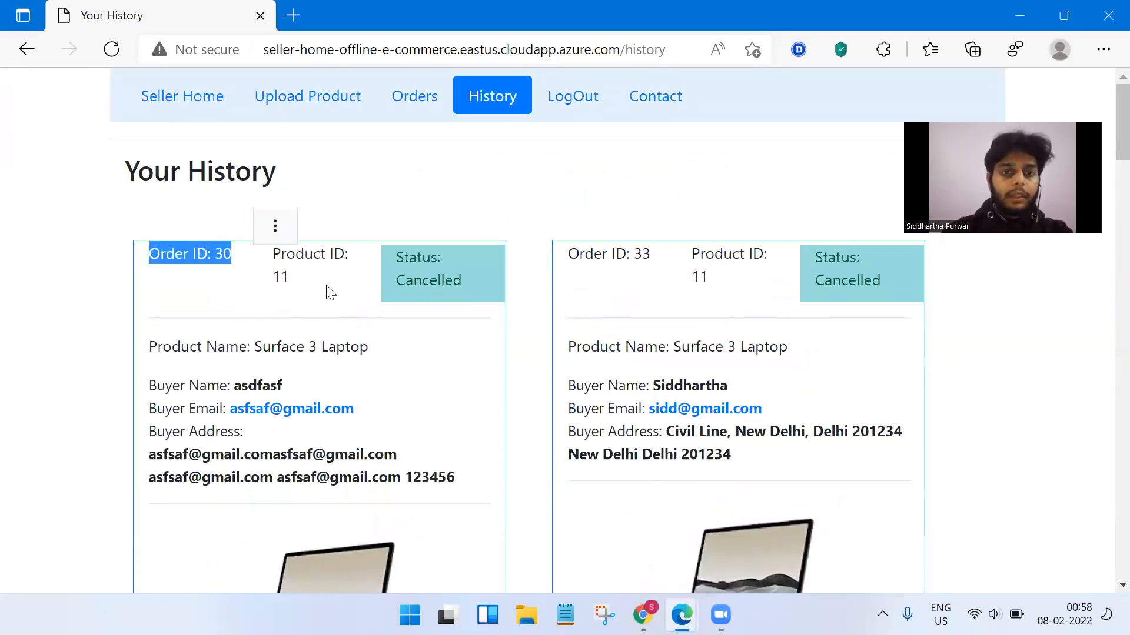
click(416, 134)
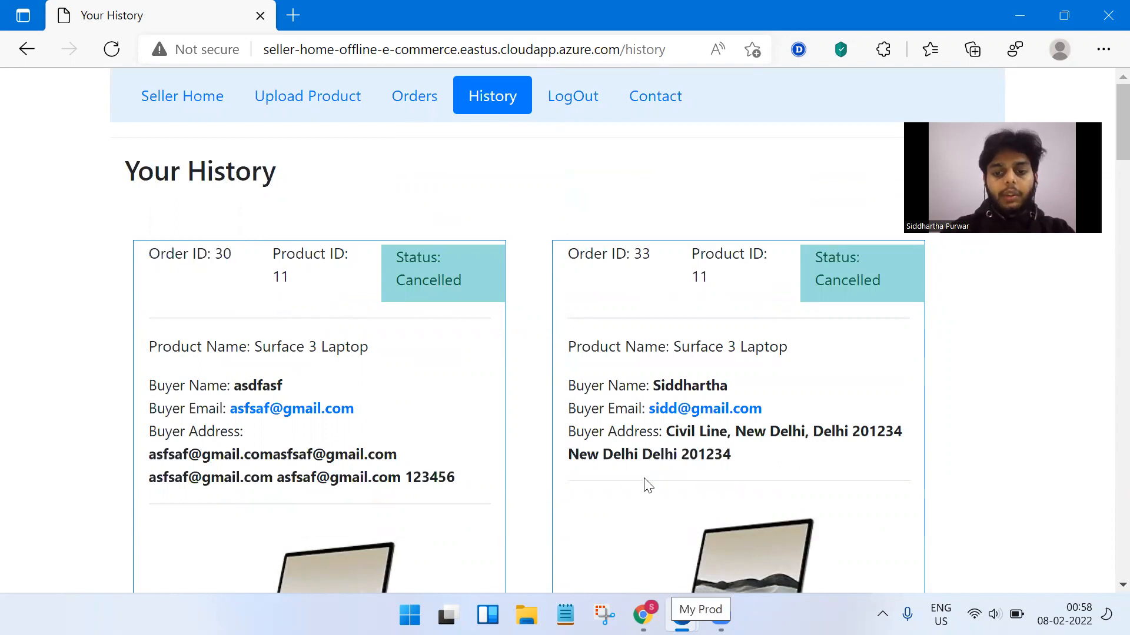
mouse_move(643, 615)
click(559, 495)
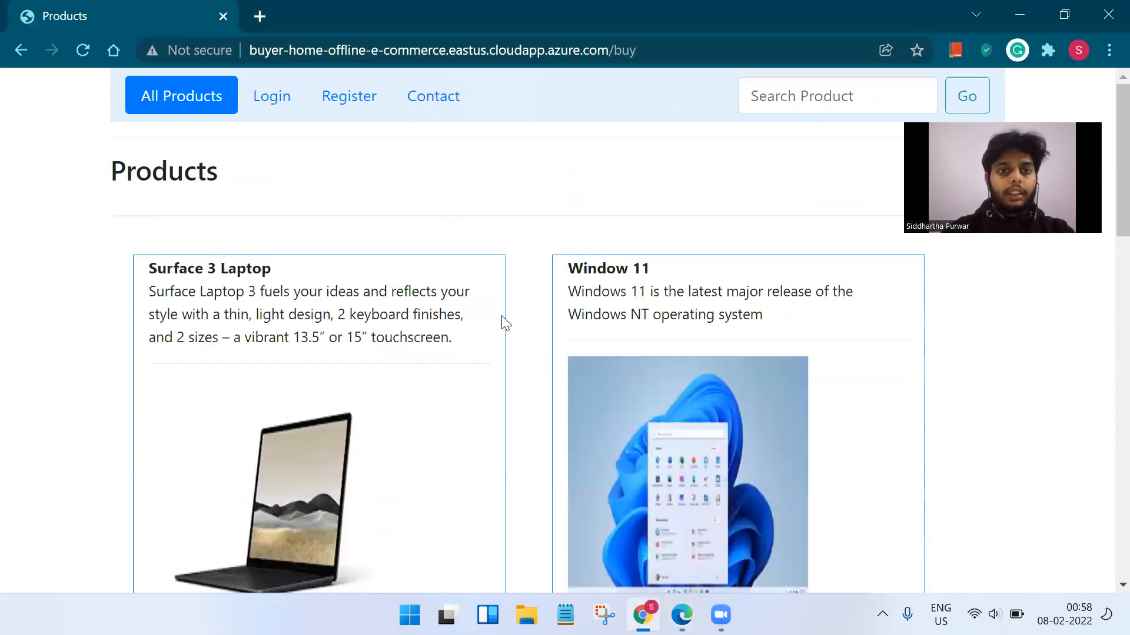
Reload the buyer catalogue and try adding Window 11 to the cart, reaching the login prompt.
click(187, 101)
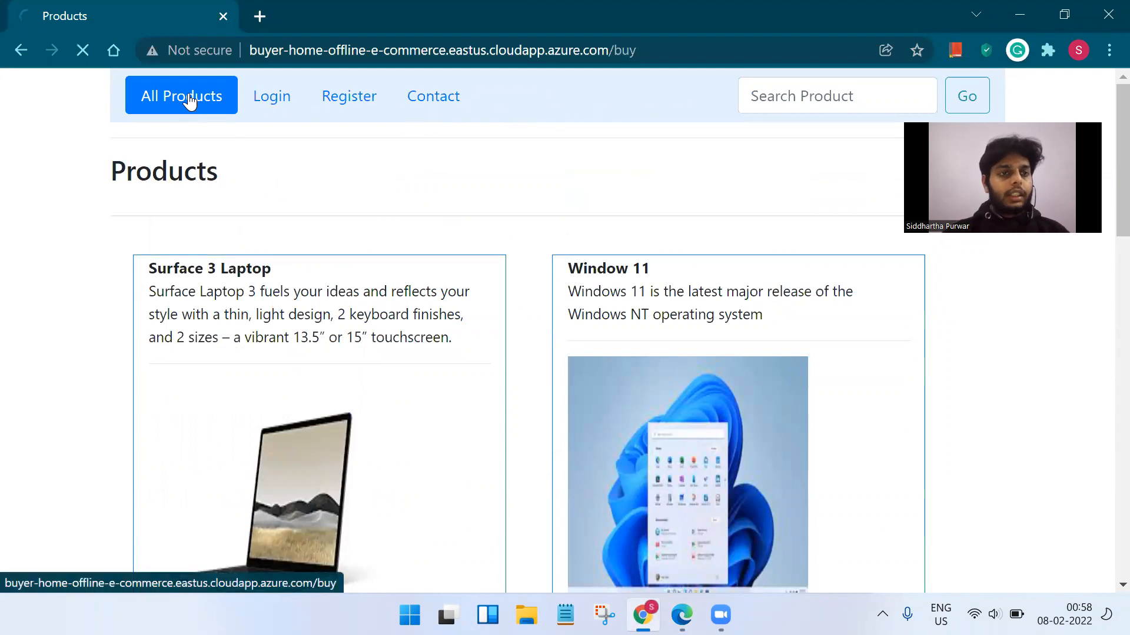
click(274, 53)
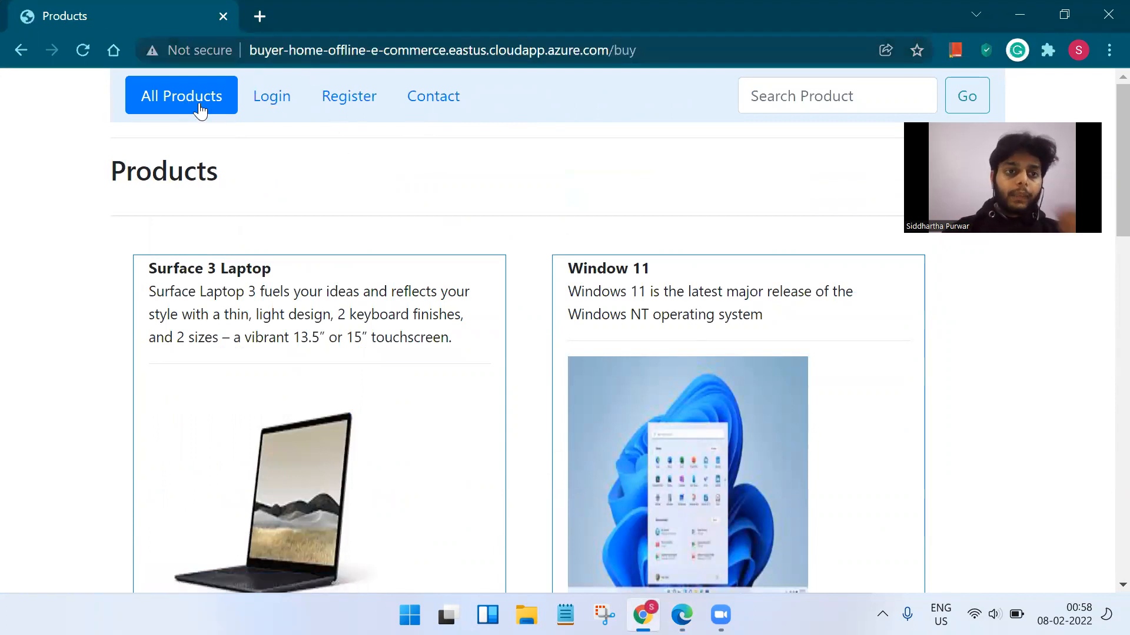
scroll(525, 271, down, 3)
scroll(525, 272, down, 12)
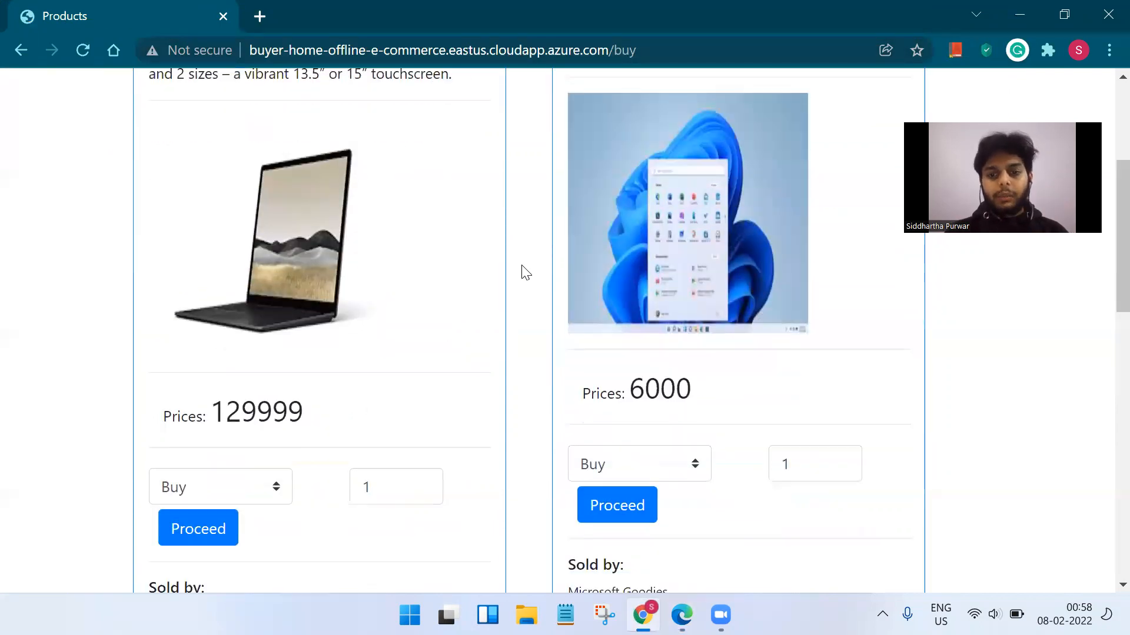
scroll(525, 272, down, 2)
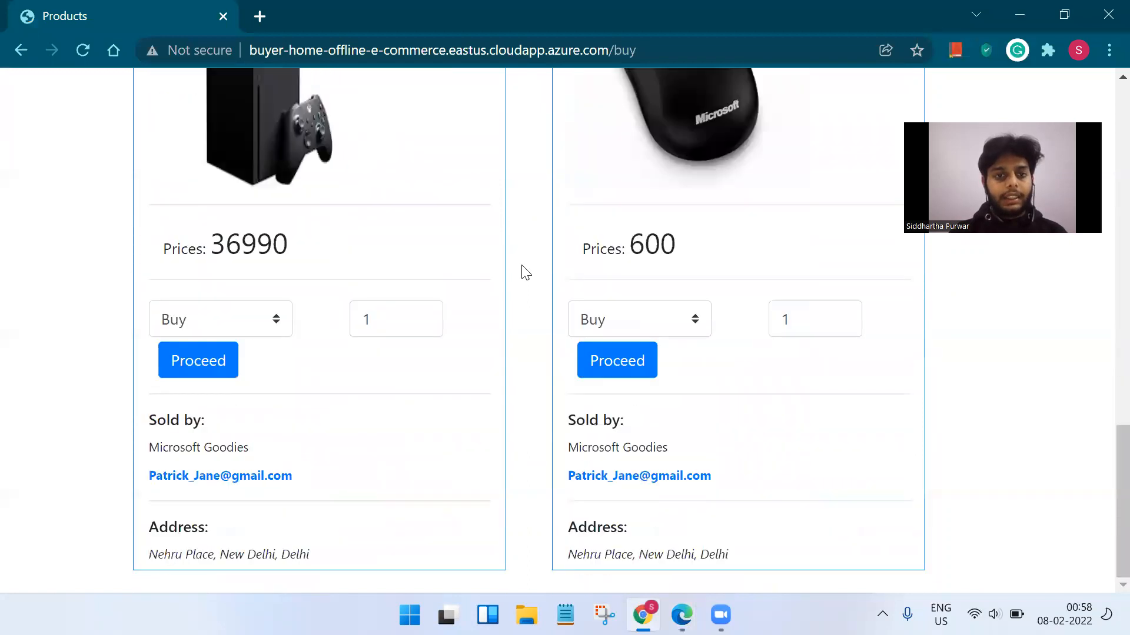
scroll(526, 272, up, 14)
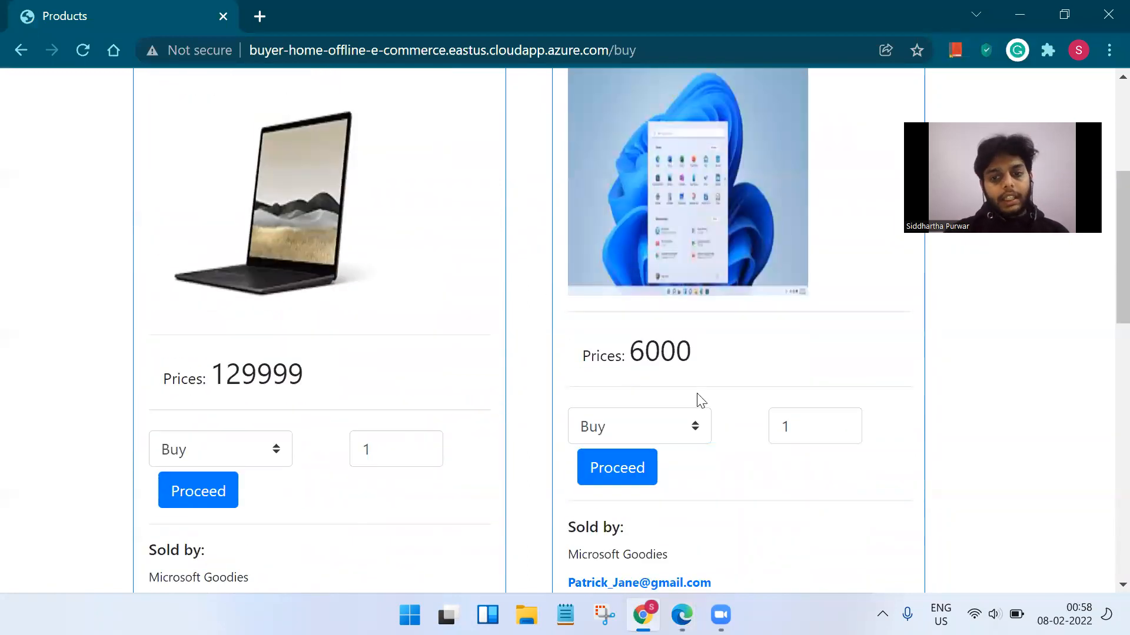
click(697, 424)
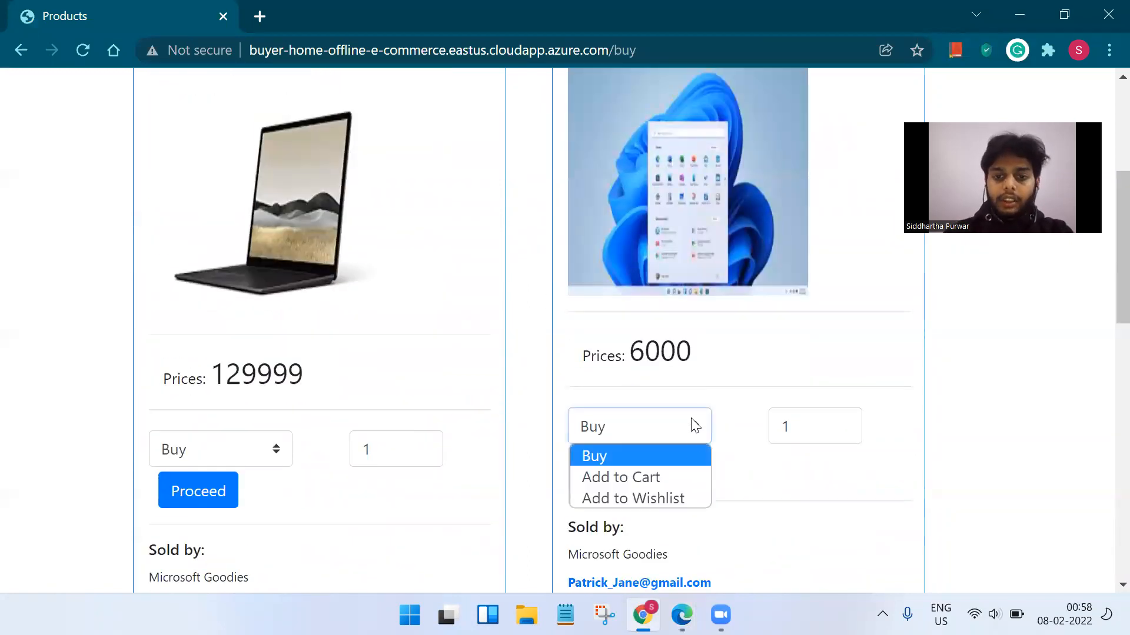
click(681, 477)
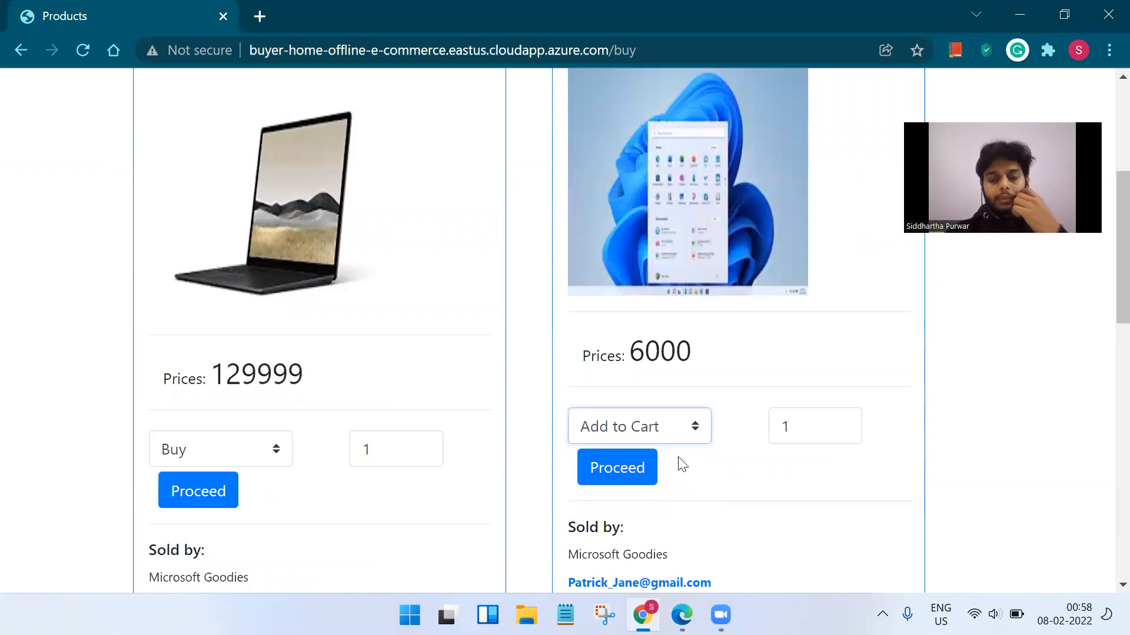
click(643, 467)
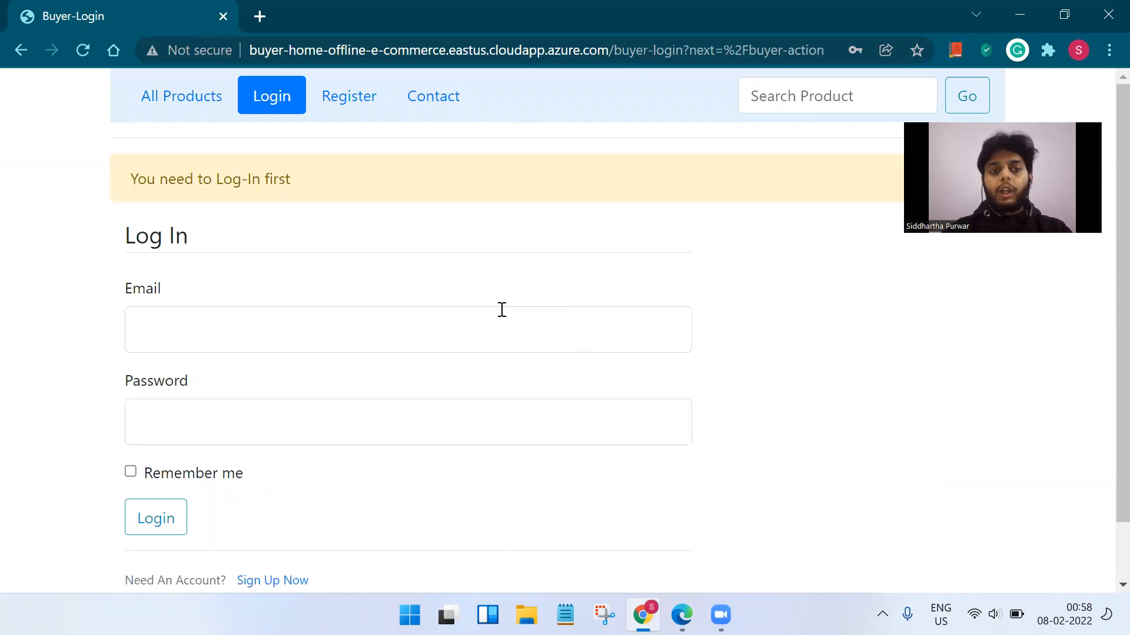
Sign in to the buyer account with its email address and password.
click(479, 340)
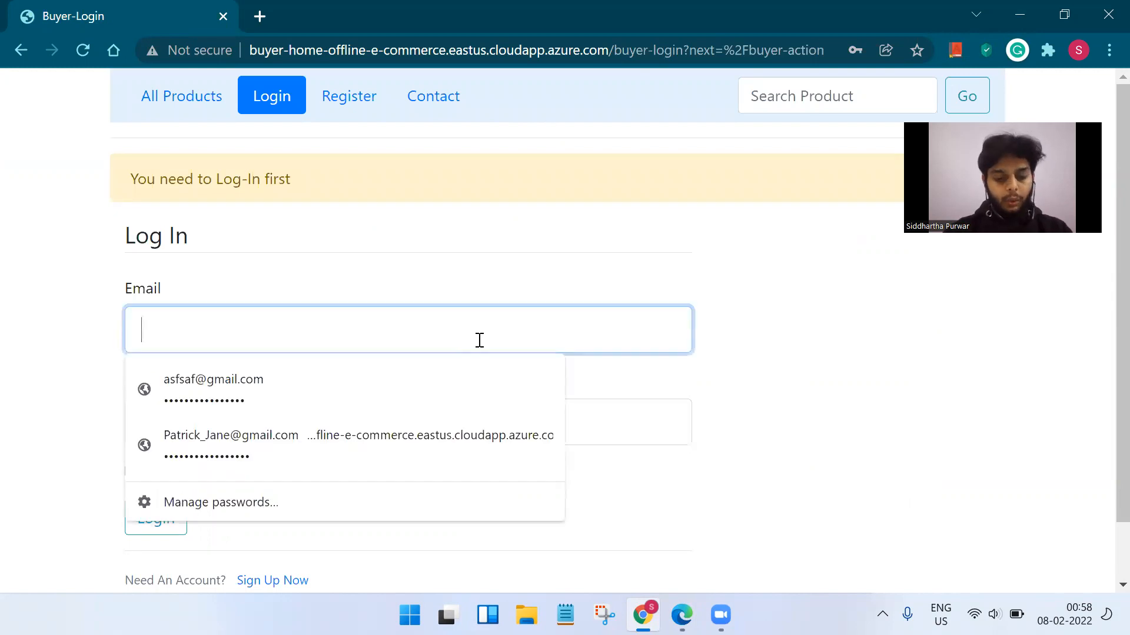
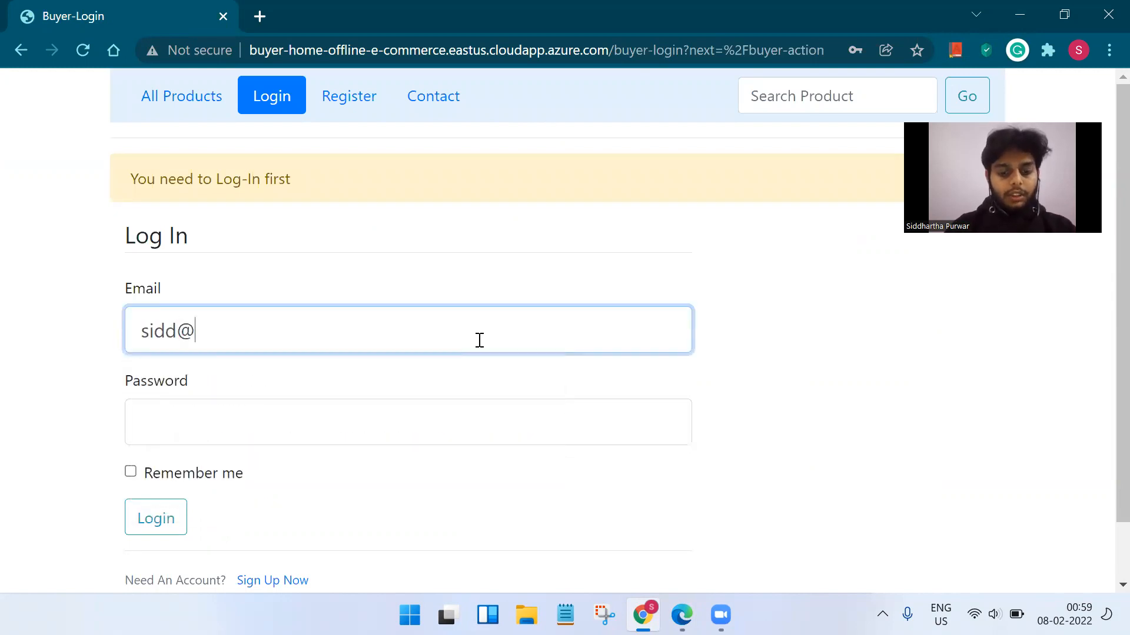
key(ctrl+a)
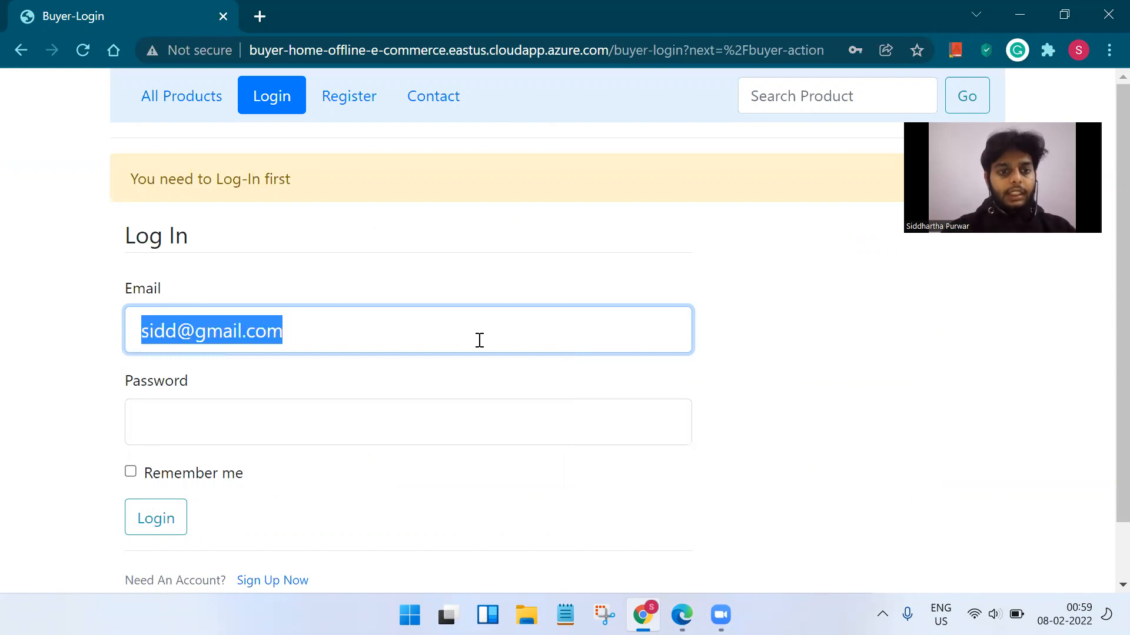
key(ctrl+c)
click(366, 412)
key(ctrl+v)
click(174, 520)
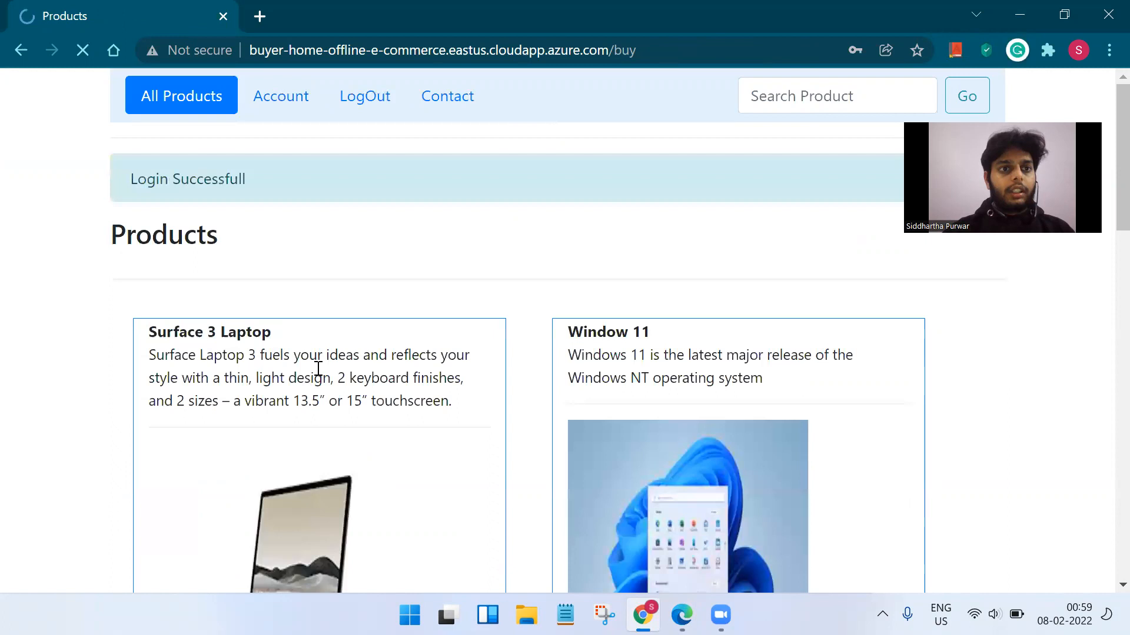
Add Window 11 to the cart with quantity 1 and highlight the added-to-cart confirmation.
scroll(394, 320, down, 5)
scroll(537, 333, down, 4)
click(651, 294)
click(658, 339)
scroll(641, 348, up, 6)
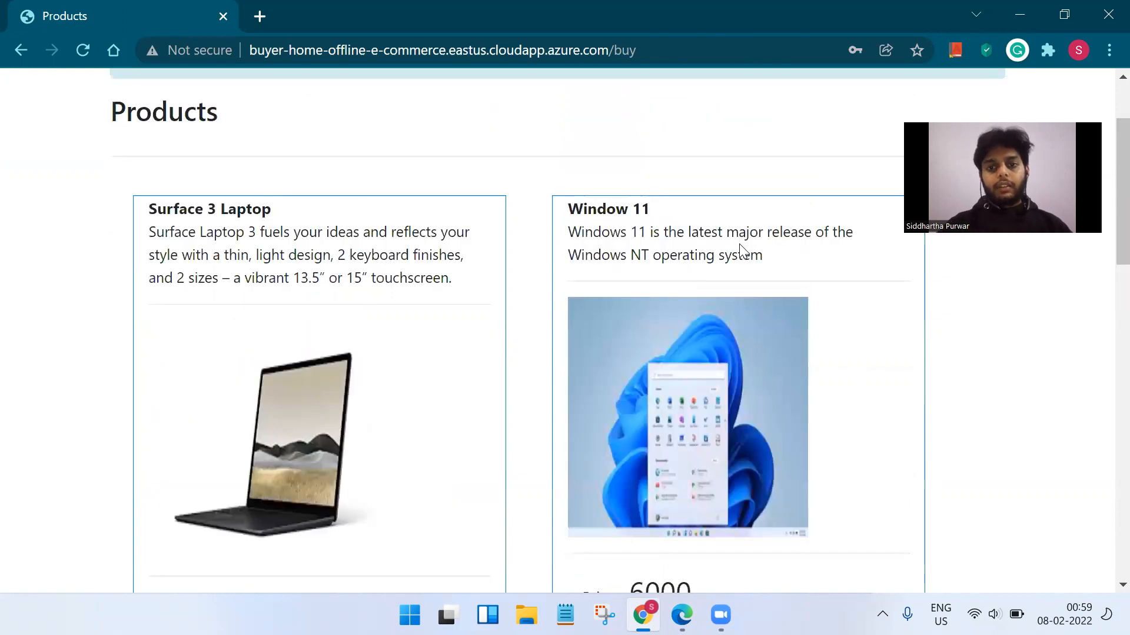
scroll(658, 259, down, 7)
click(792, 242)
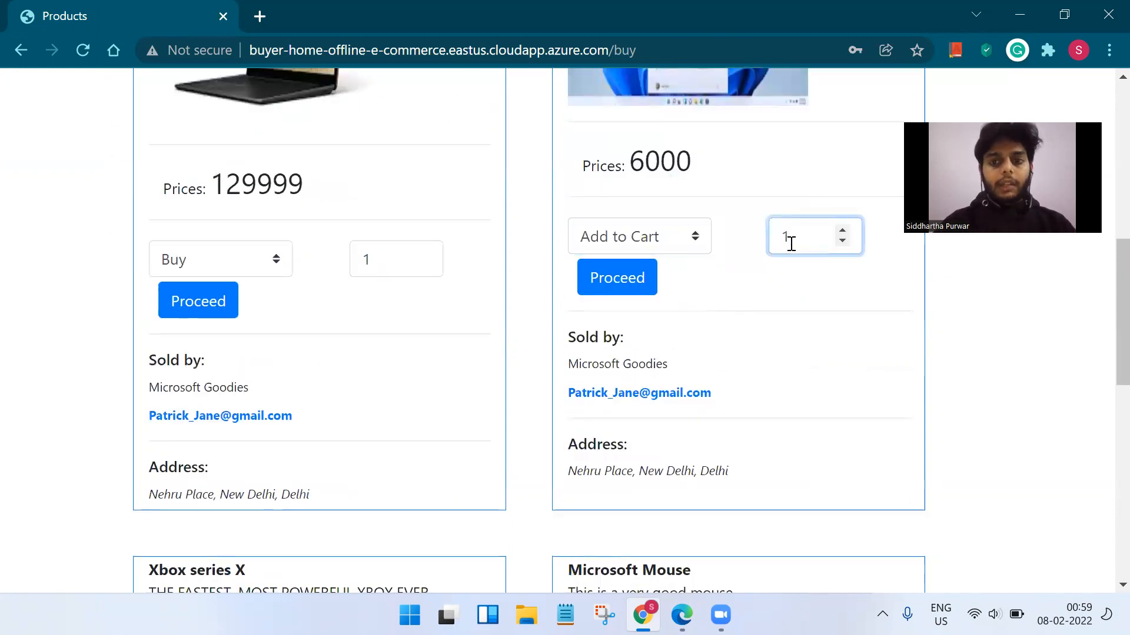
click(615, 281)
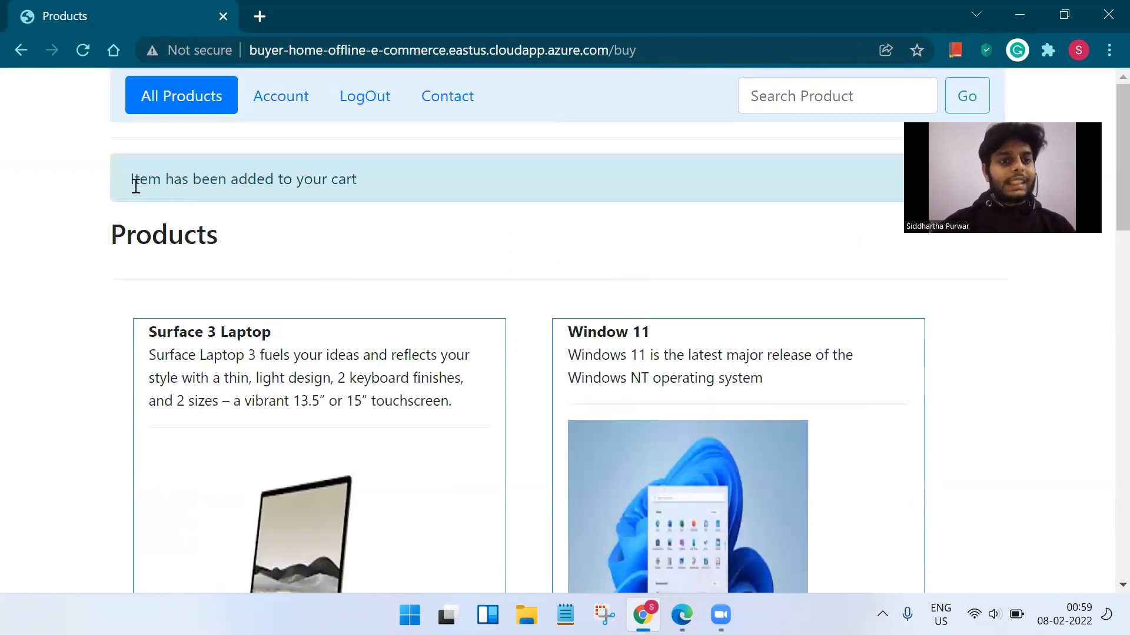
drag(132, 180, 359, 185)
Open Your Cart from the Account page and highlight the Window 11 item title.
click(282, 100)
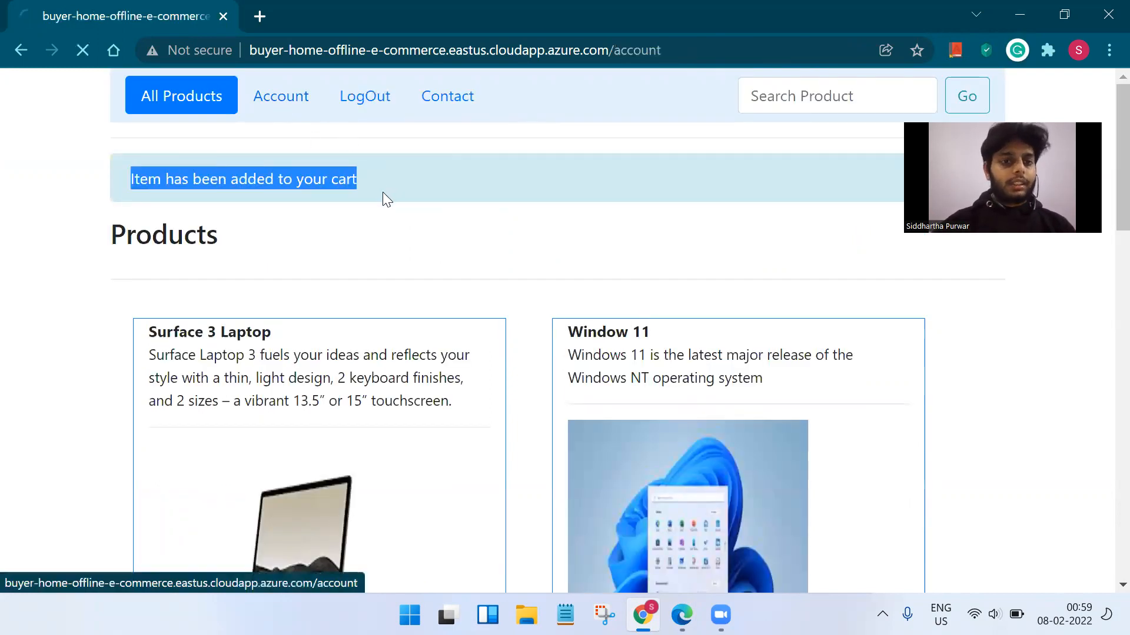
click(214, 368)
scroll(547, 323, down, 6)
scroll(424, 315, up, 6)
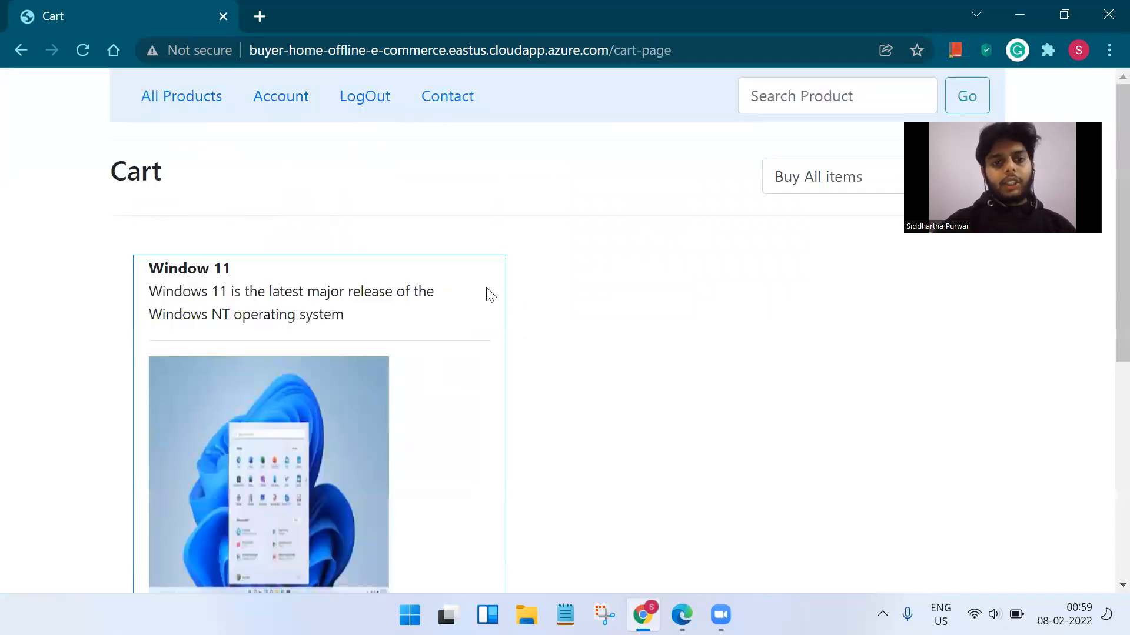
scroll(494, 295, down, 3)
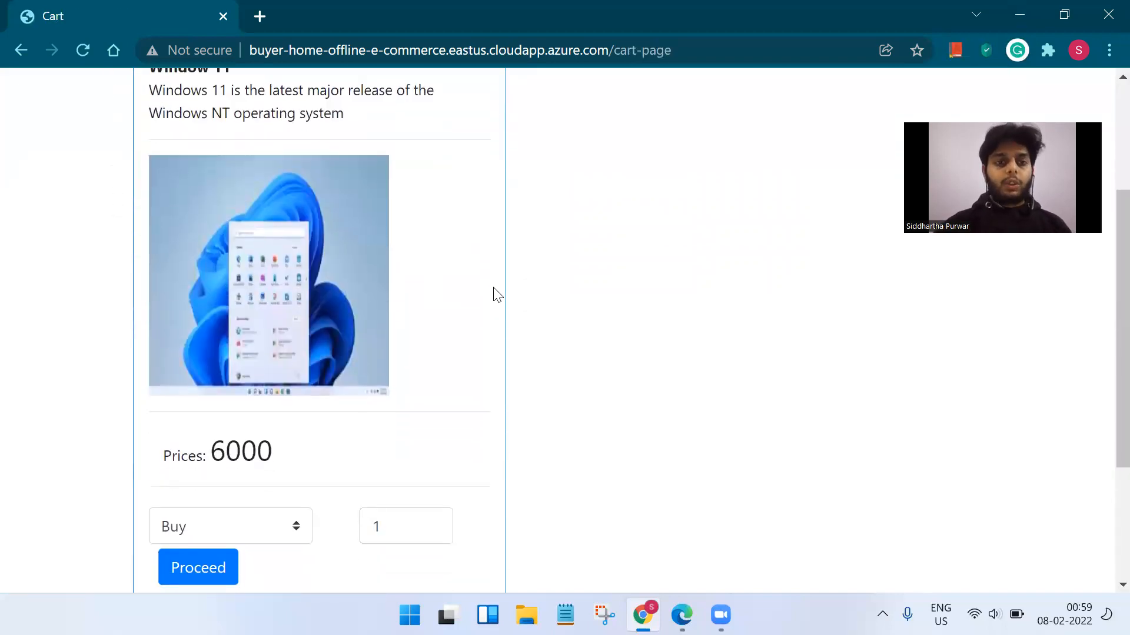
scroll(494, 295, up, 3)
drag(151, 189, 220, 213)
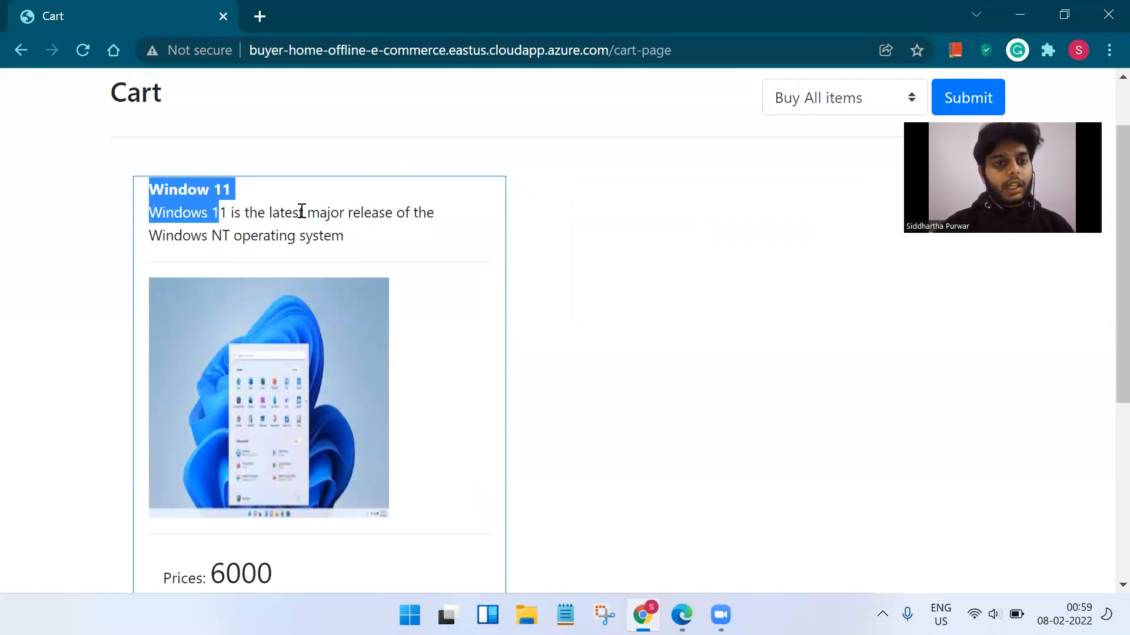
scroll(455, 244, down, 4)
Check the Window 11 cart item's Buy action and its quantity.
click(270, 404)
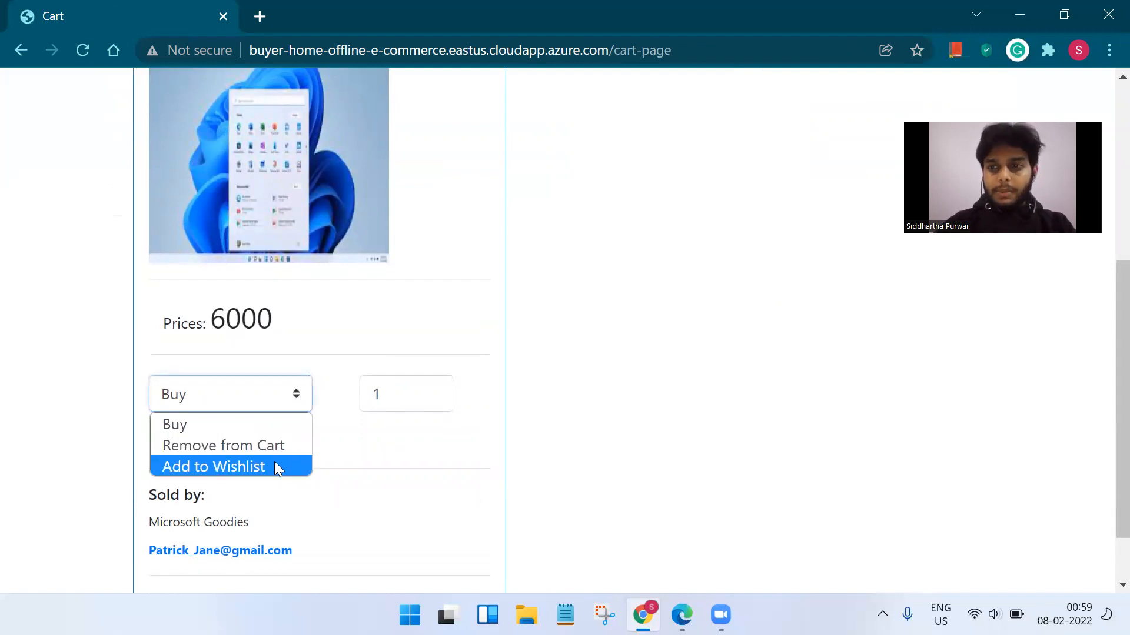
click(493, 363)
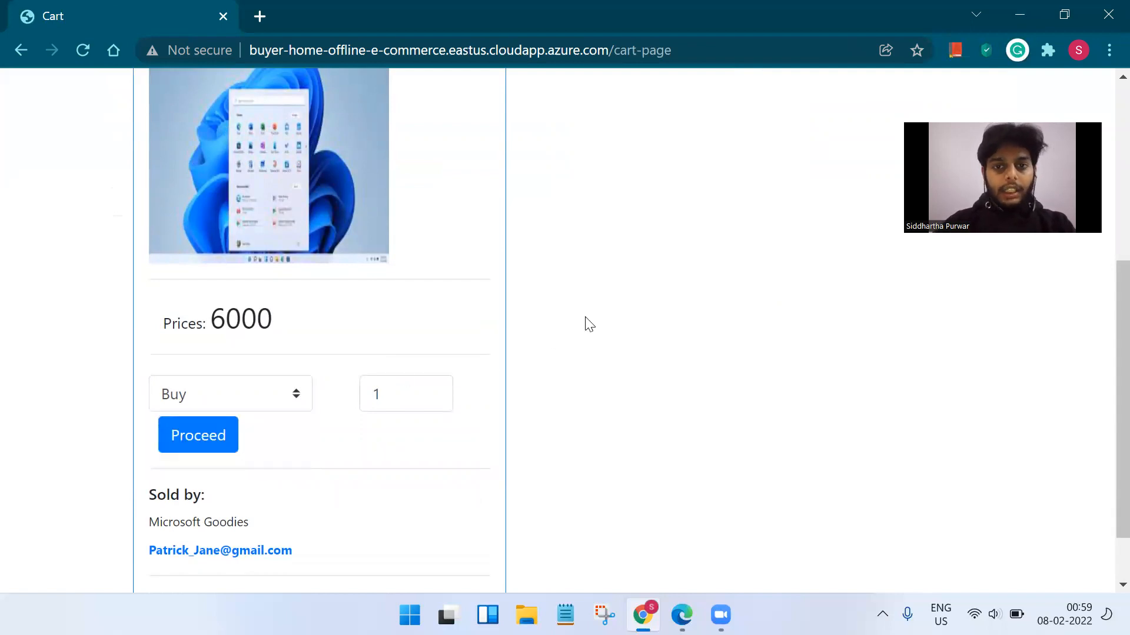
scroll(585, 323, down, 1)
click(405, 327)
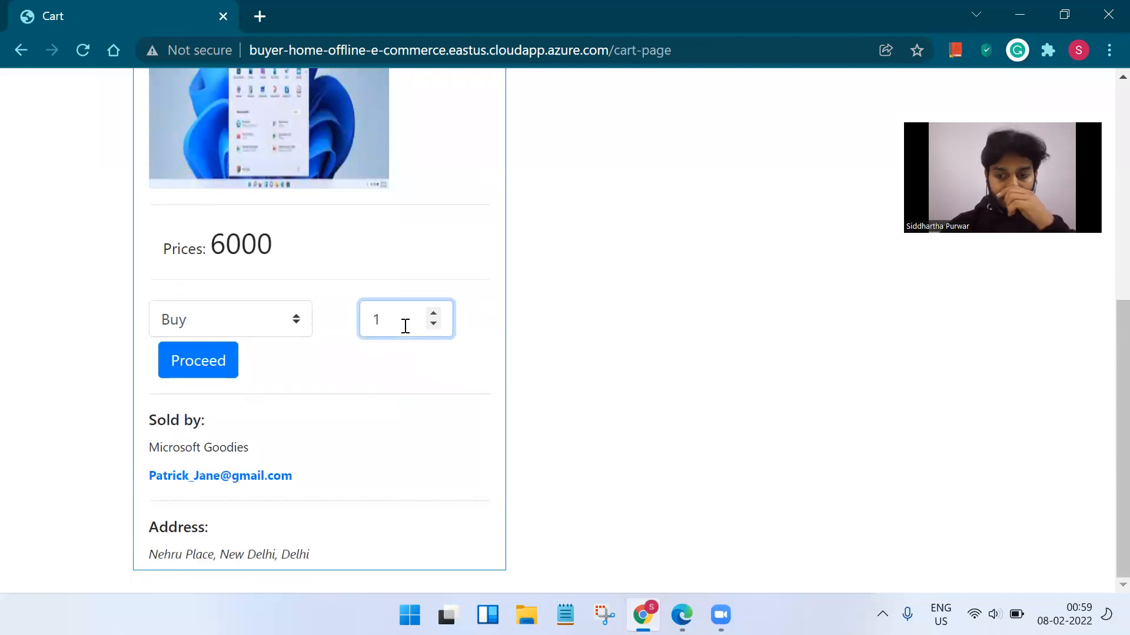
scroll(617, 298, up, 7)
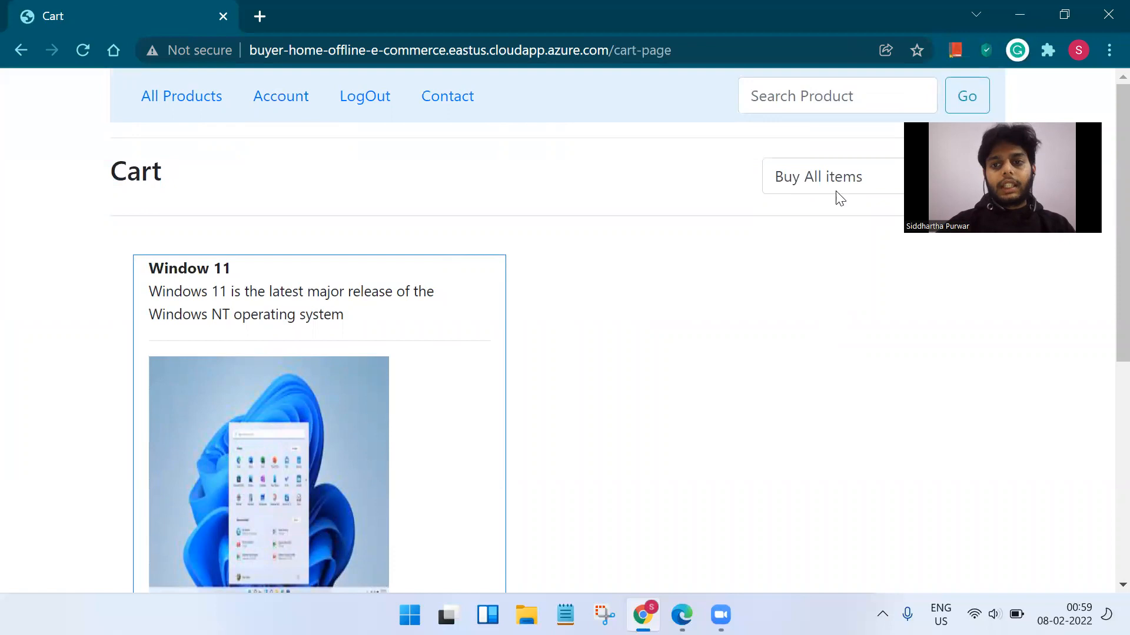
scroll(845, 176, down, 1)
Choose Buy All items in the top dropdown and submit the order.
click(858, 109)
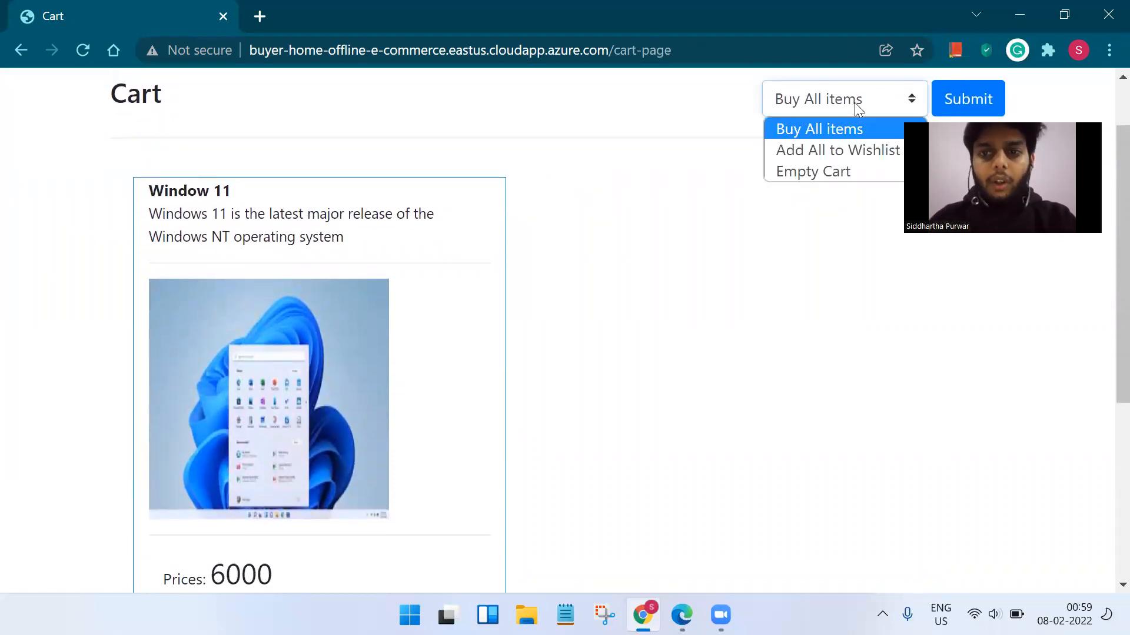
click(822, 129)
click(963, 97)
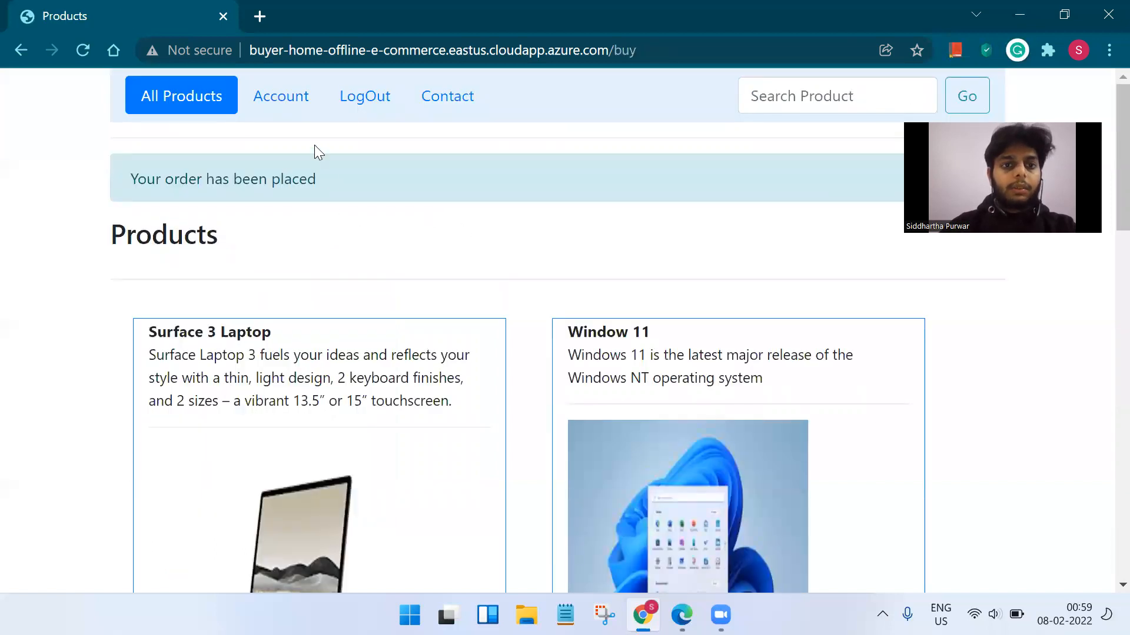
View Your Orders and highlight order 35's PENDING status and its order details.
click(285, 107)
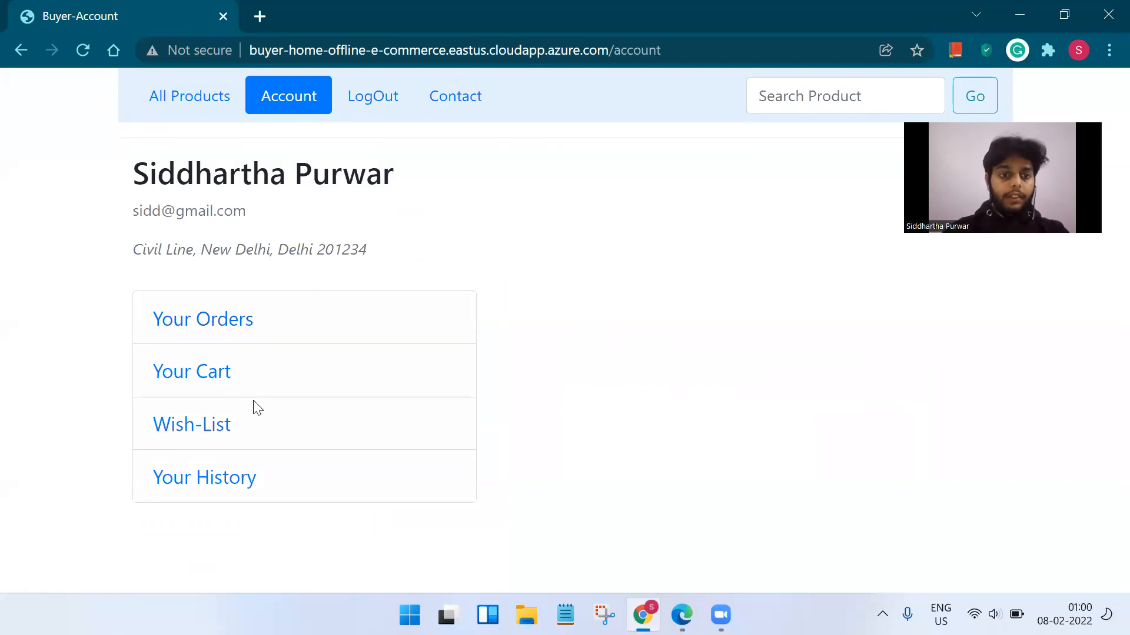
click(223, 325)
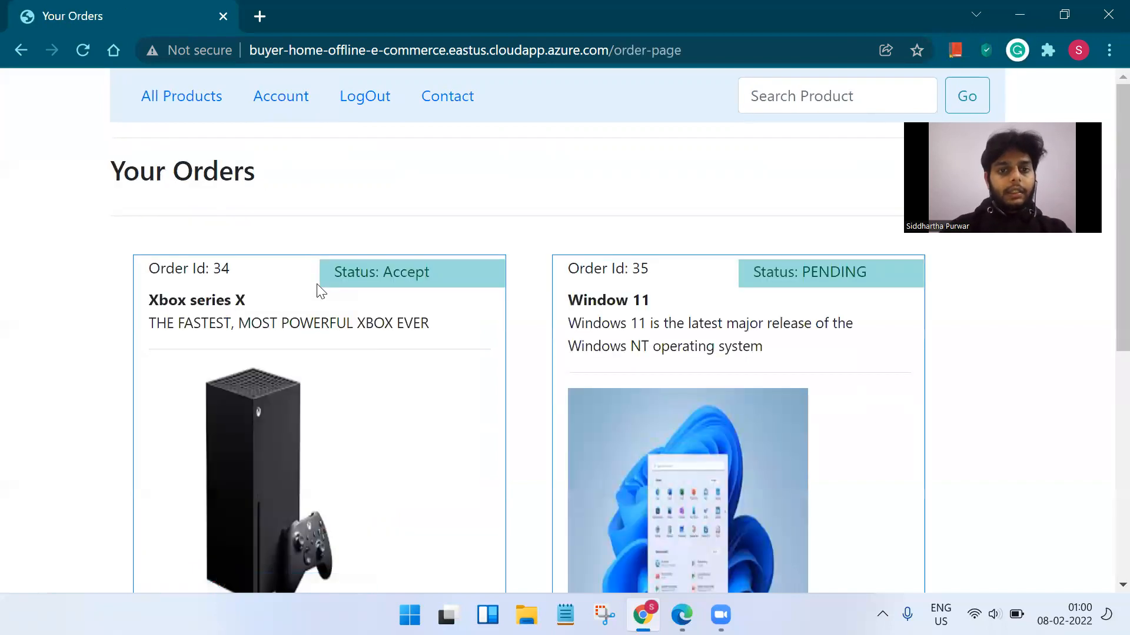
scroll(426, 302, down, 6)
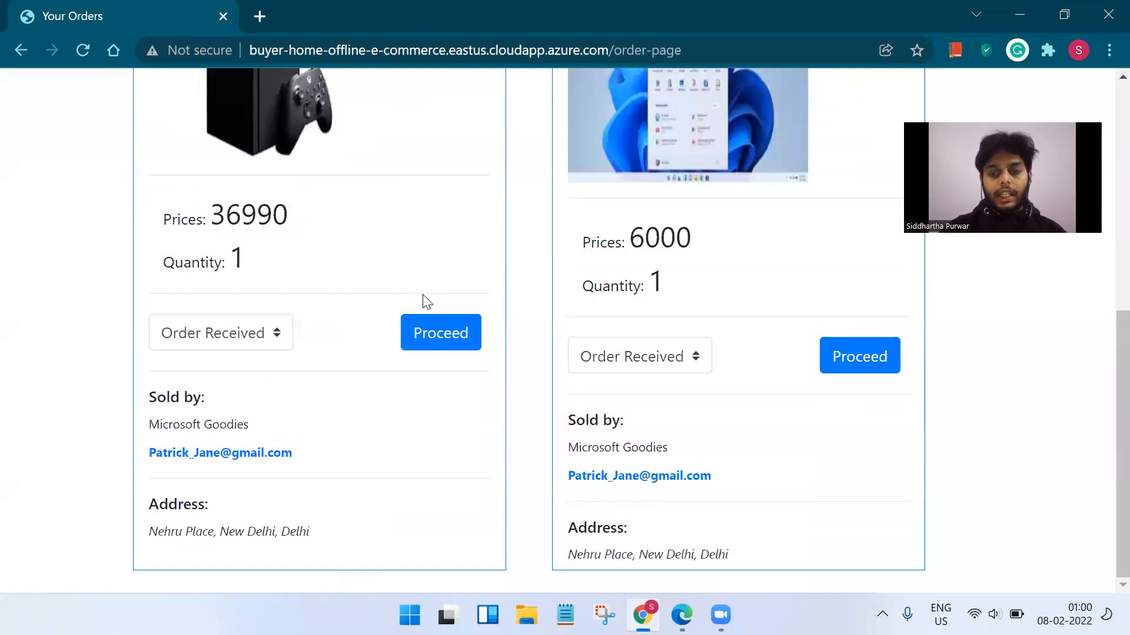
scroll(426, 302, up, 6)
drag(759, 273, 865, 268)
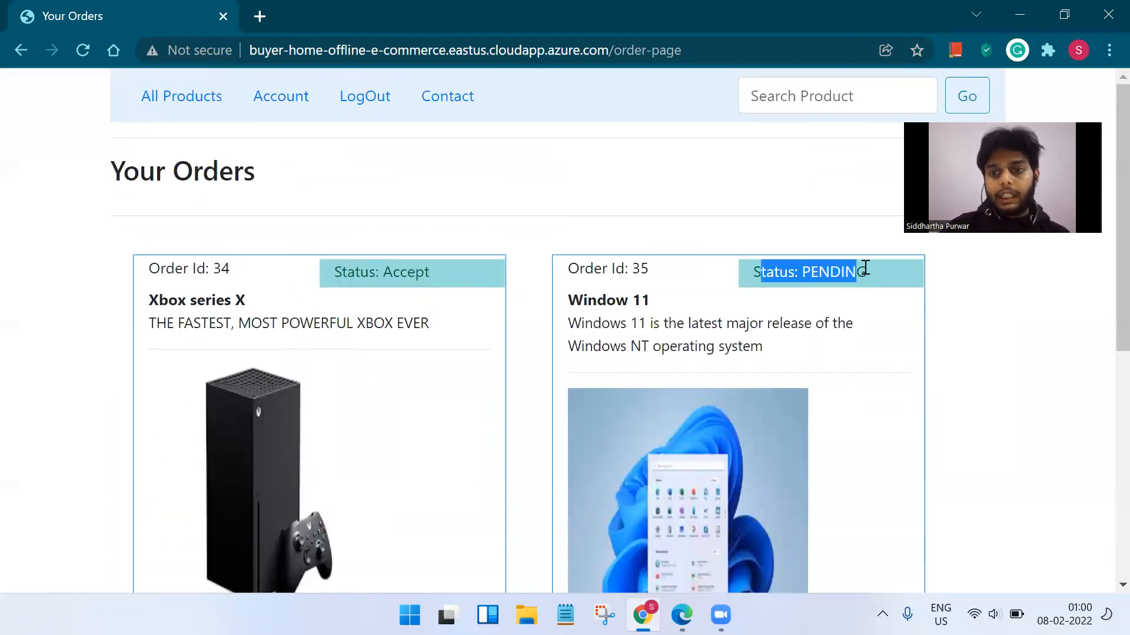
drag(393, 273, 643, 249)
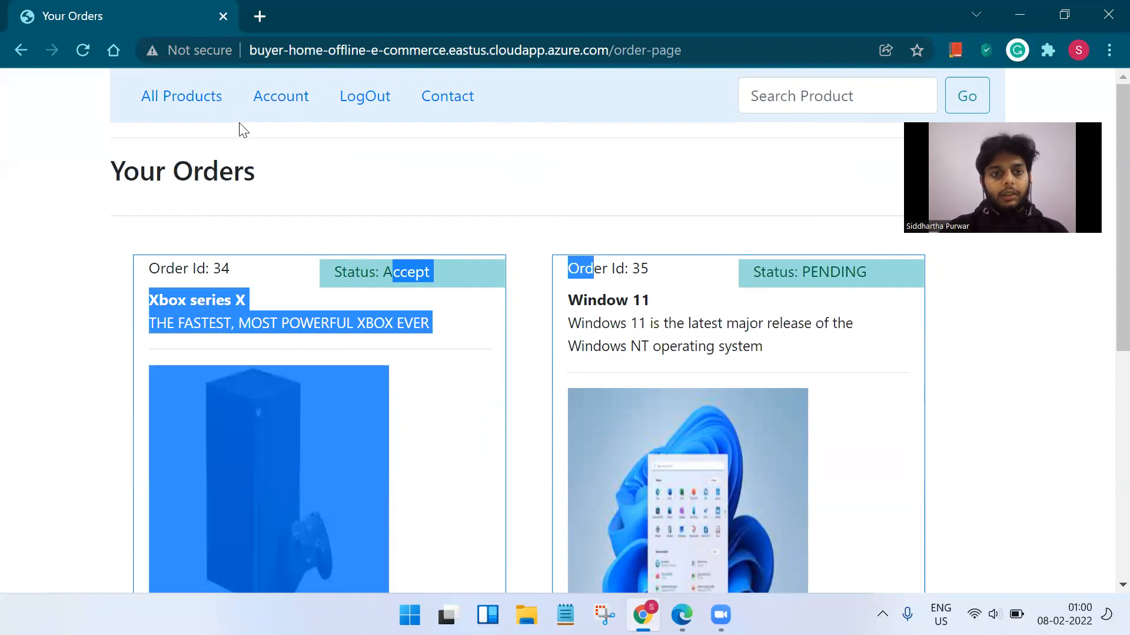
Check that the cart is now empty and look at the Wish-List.
click(421, 192)
click(282, 100)
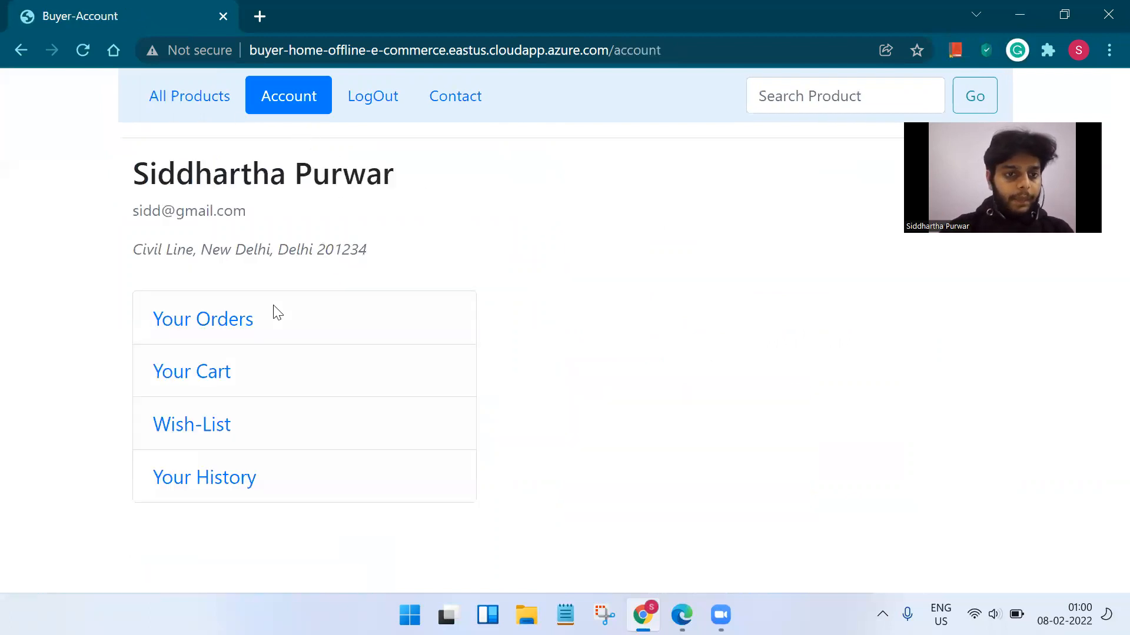
click(226, 377)
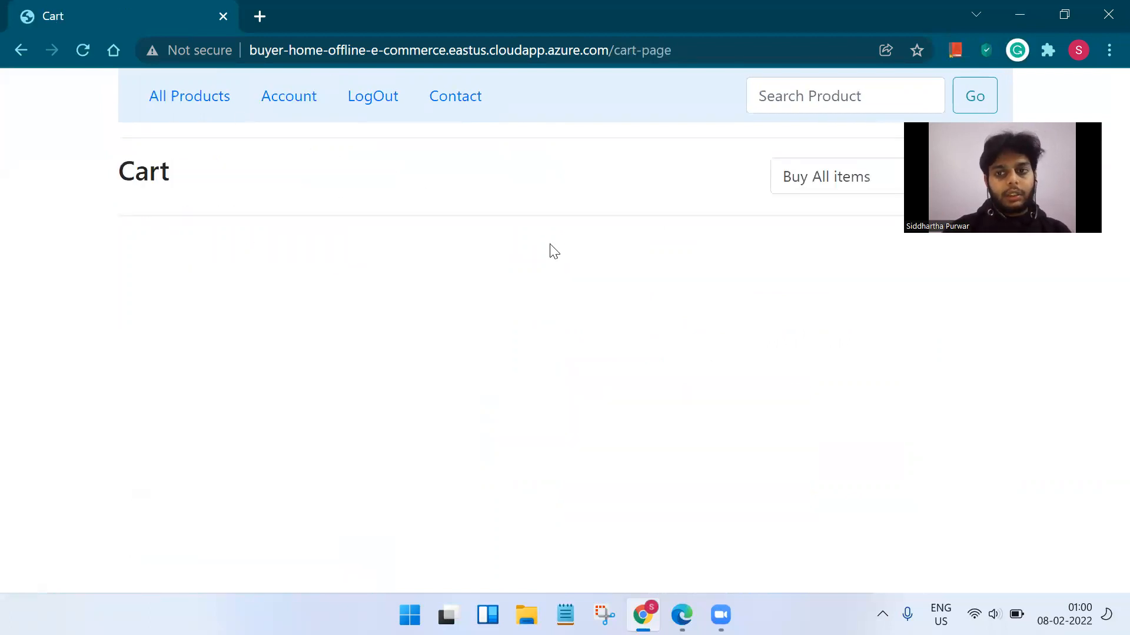
click(269, 98)
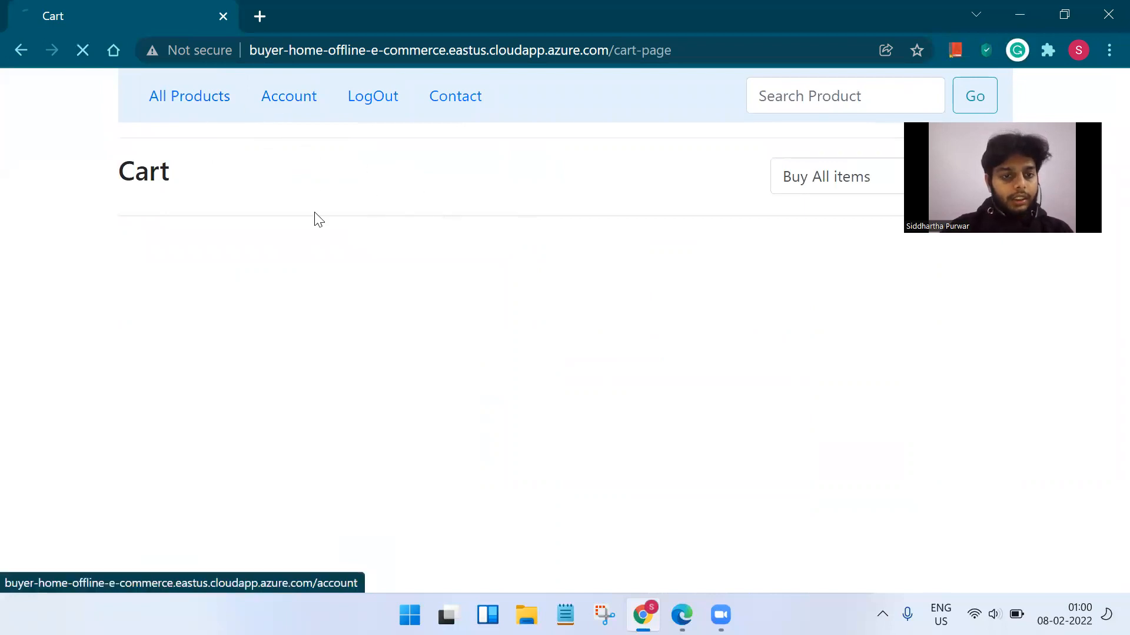
click(196, 426)
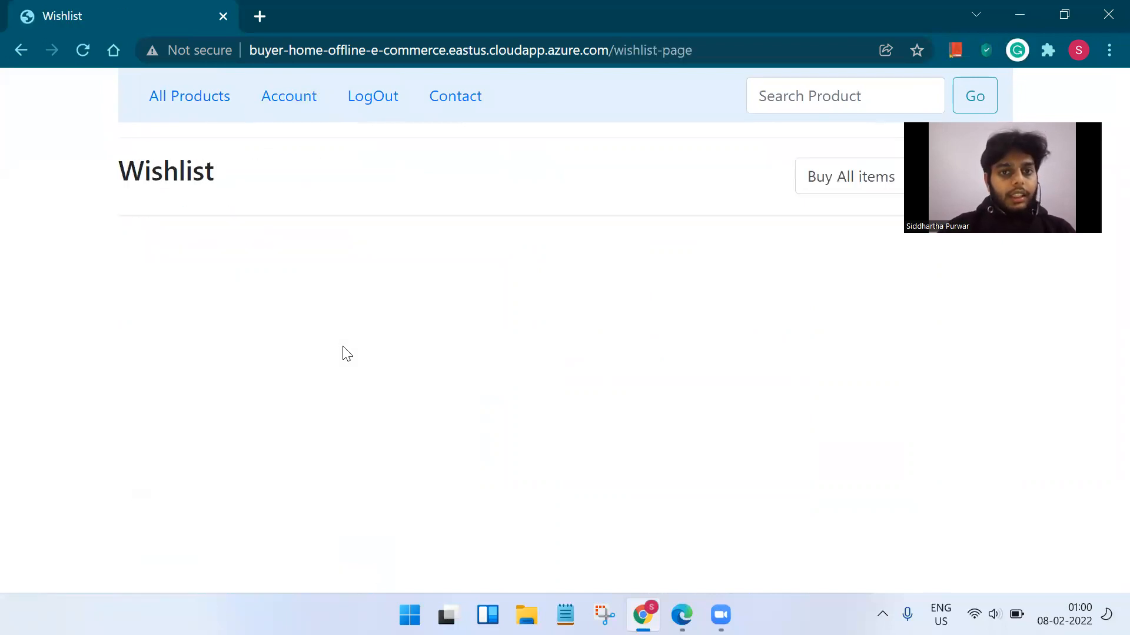
Add the Surface 3 Laptop to the wishlist from All Products.
click(185, 116)
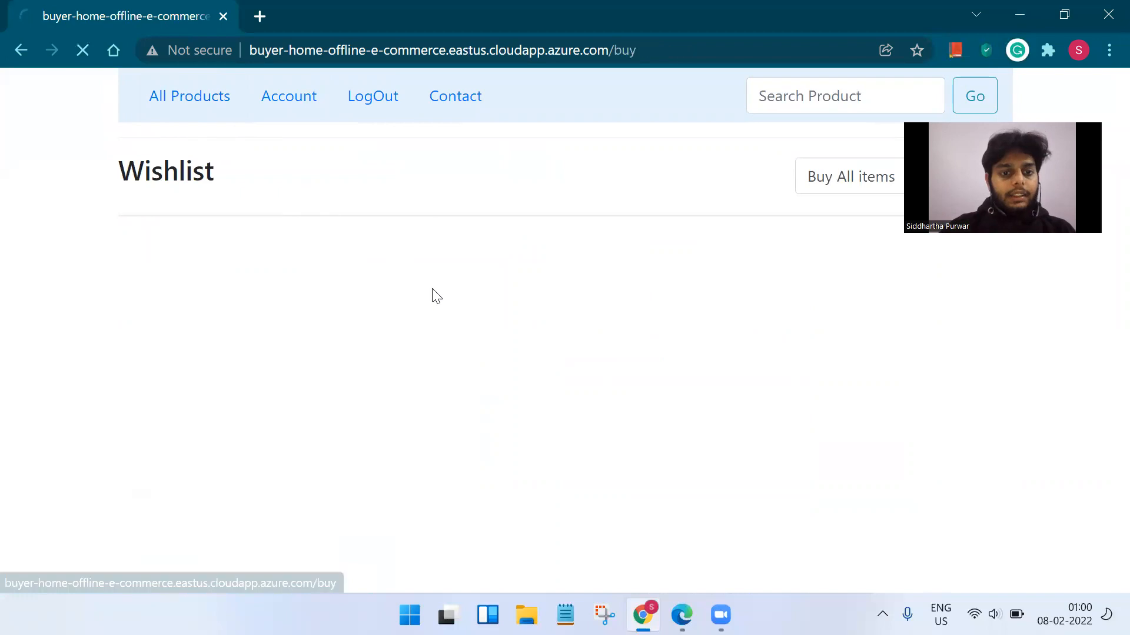
scroll(435, 296, down, 5)
click(239, 306)
click(237, 374)
click(211, 348)
Open the Wish-List to confirm the Surface 3 Laptop is listed.
click(280, 100)
click(212, 425)
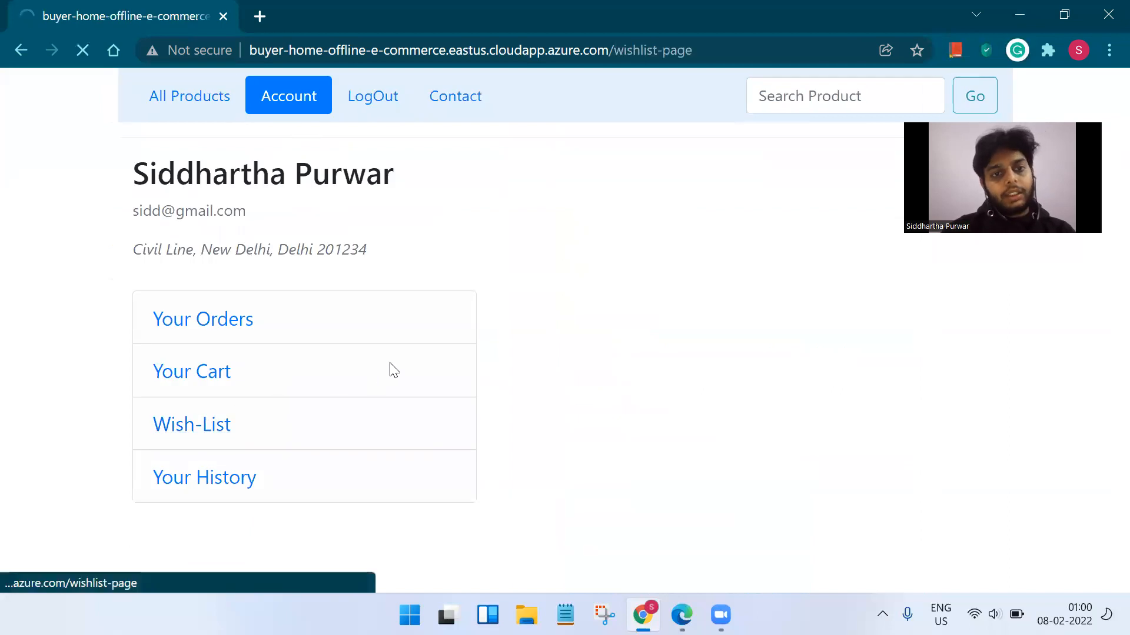
scroll(468, 336, down, 5)
scroll(535, 336, up, 5)
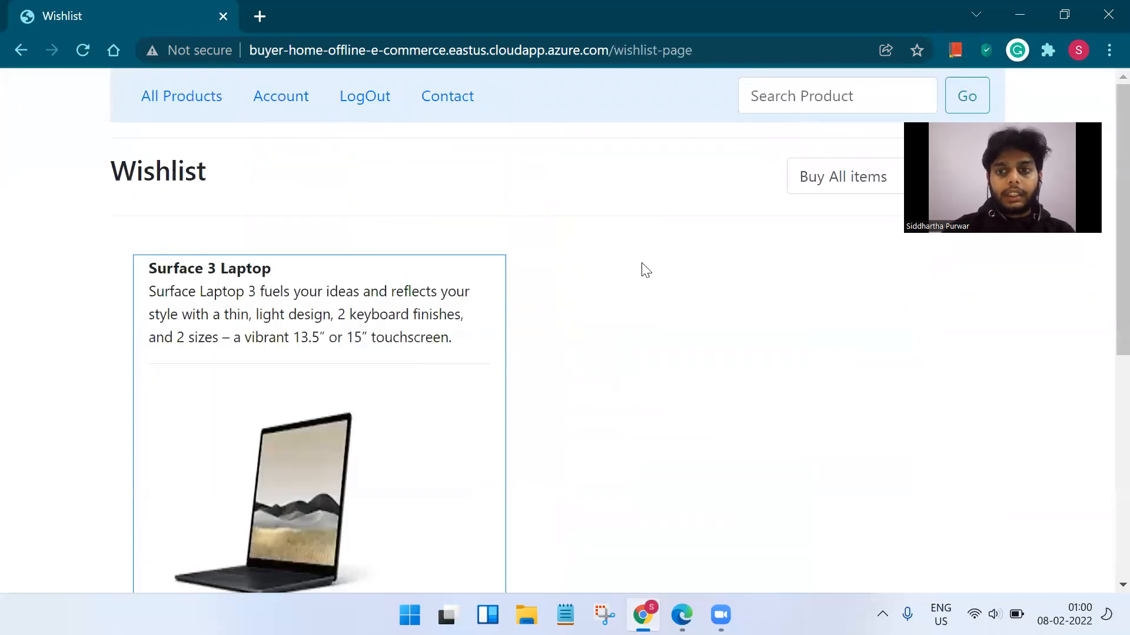
click(829, 182)
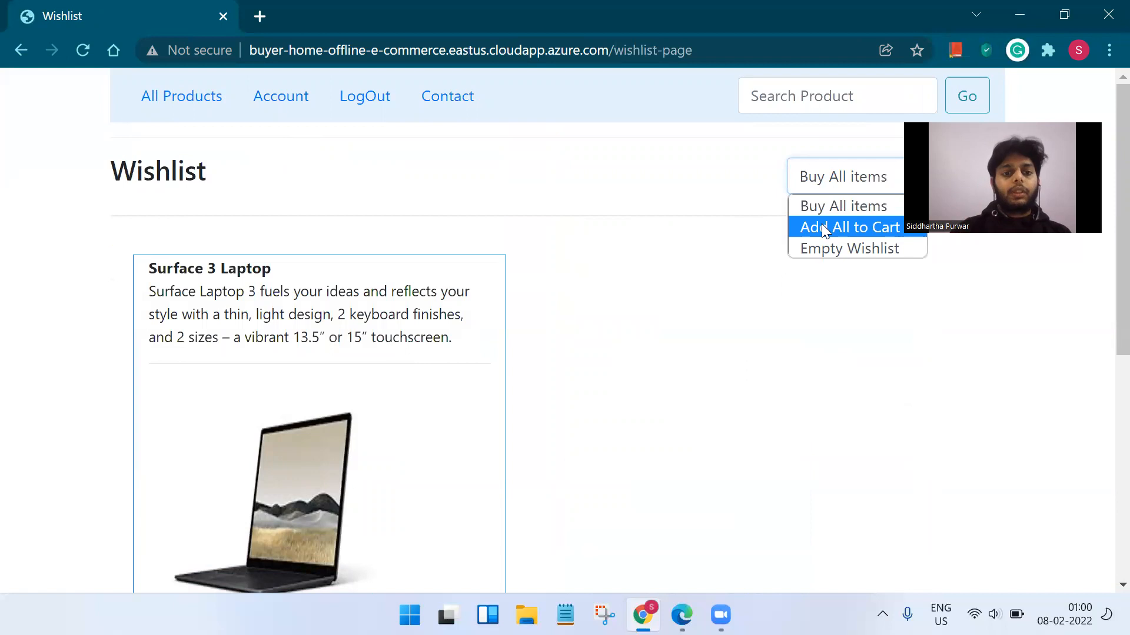
Move the Surface 3 Laptop from the wishlist to the cart with Add All to Cart, then view the cart.
click(821, 228)
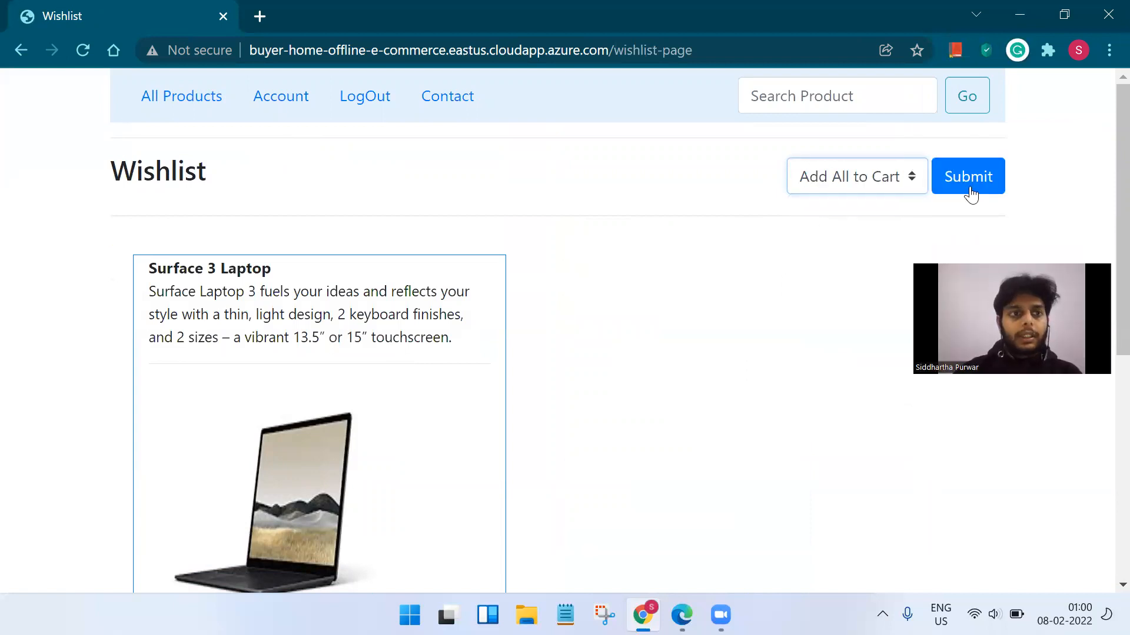
click(971, 194)
click(298, 104)
click(219, 371)
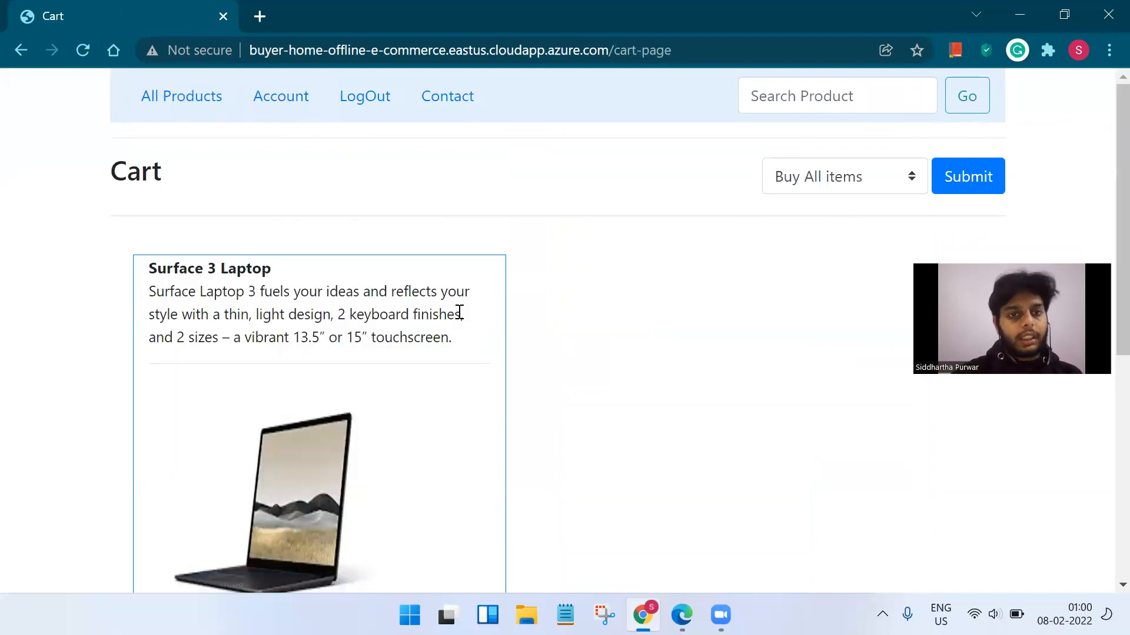
click(301, 109)
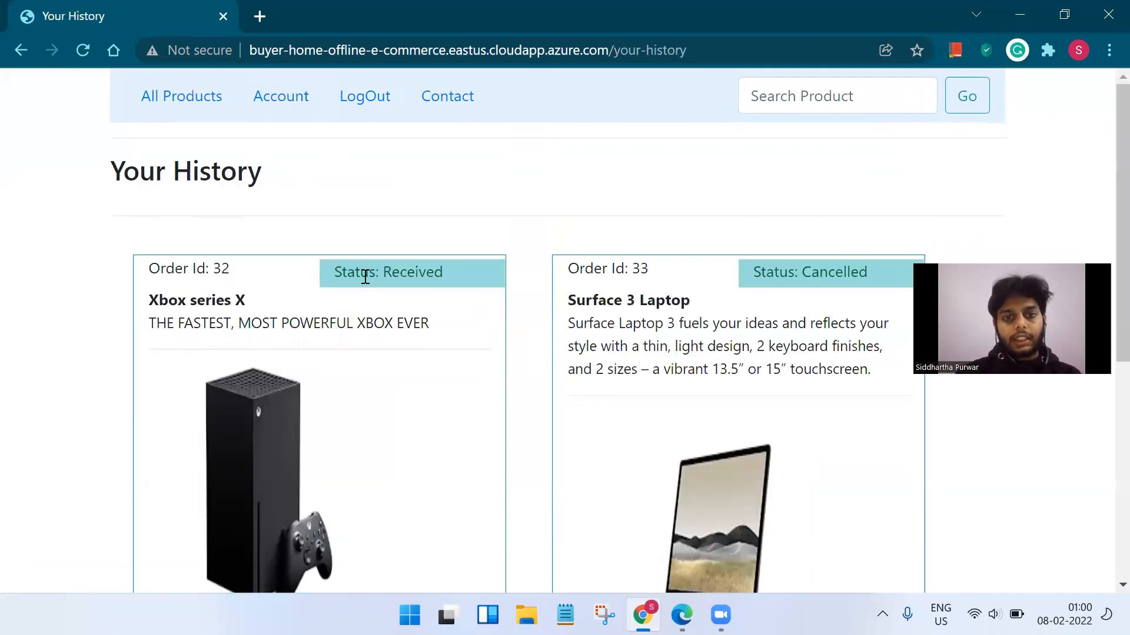
Review orders 32 and 33 in Your History, return to Account, and snap the window left.
triple_click(365, 274)
scroll(547, 311, down, 5)
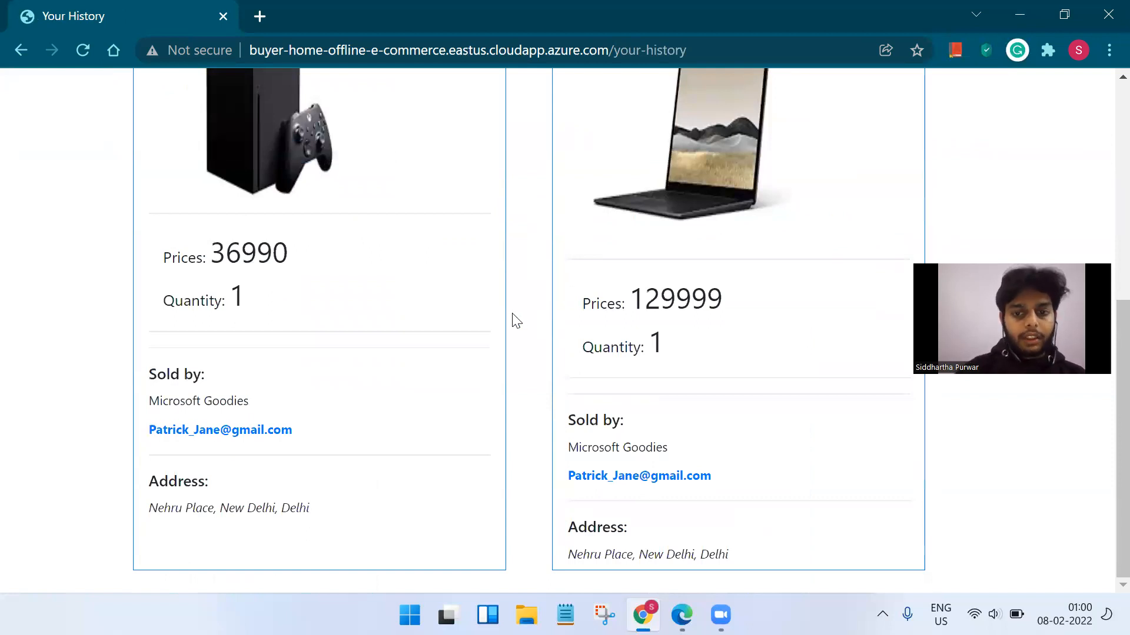
scroll(512, 317, up, 2)
scroll(512, 318, down, 1)
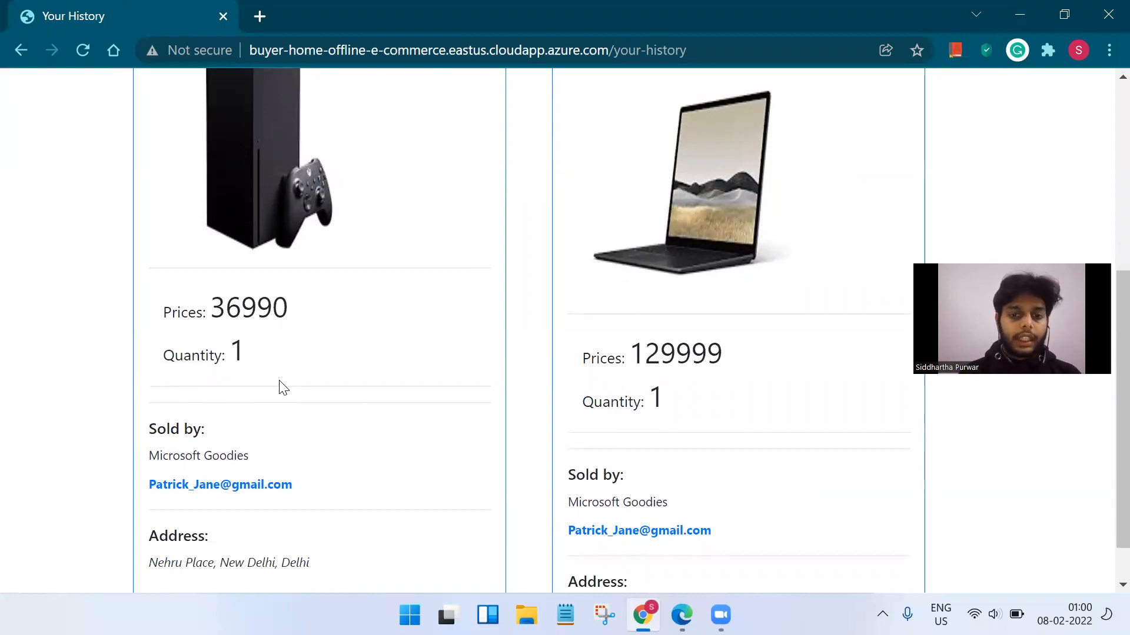
scroll(279, 382, up, 5)
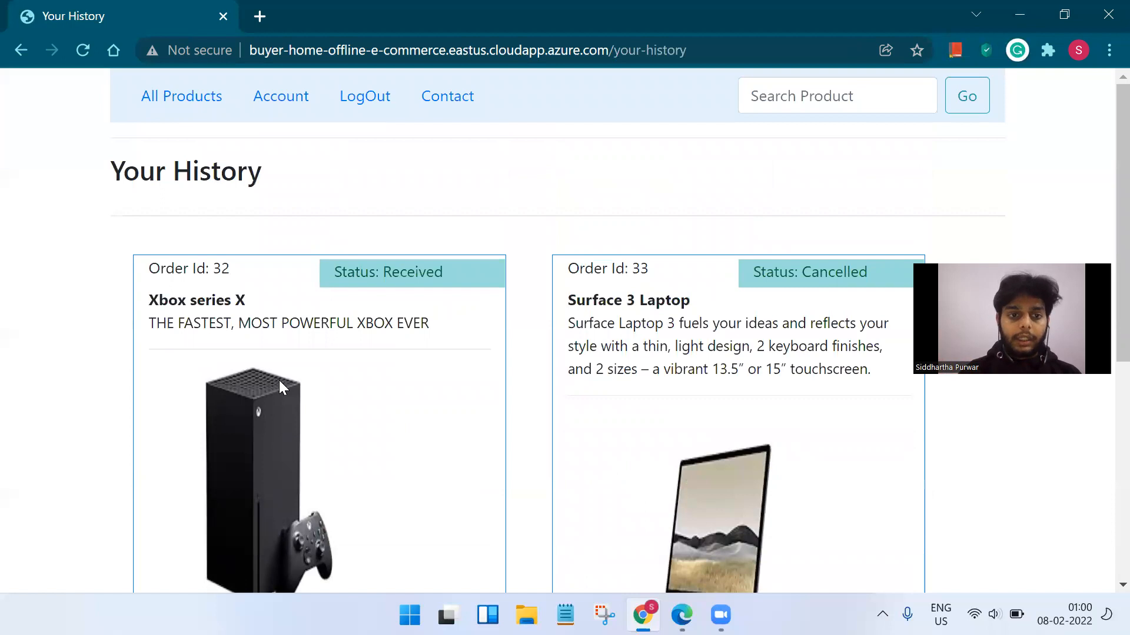
scroll(278, 380, down, 5)
scroll(279, 380, down, 1)
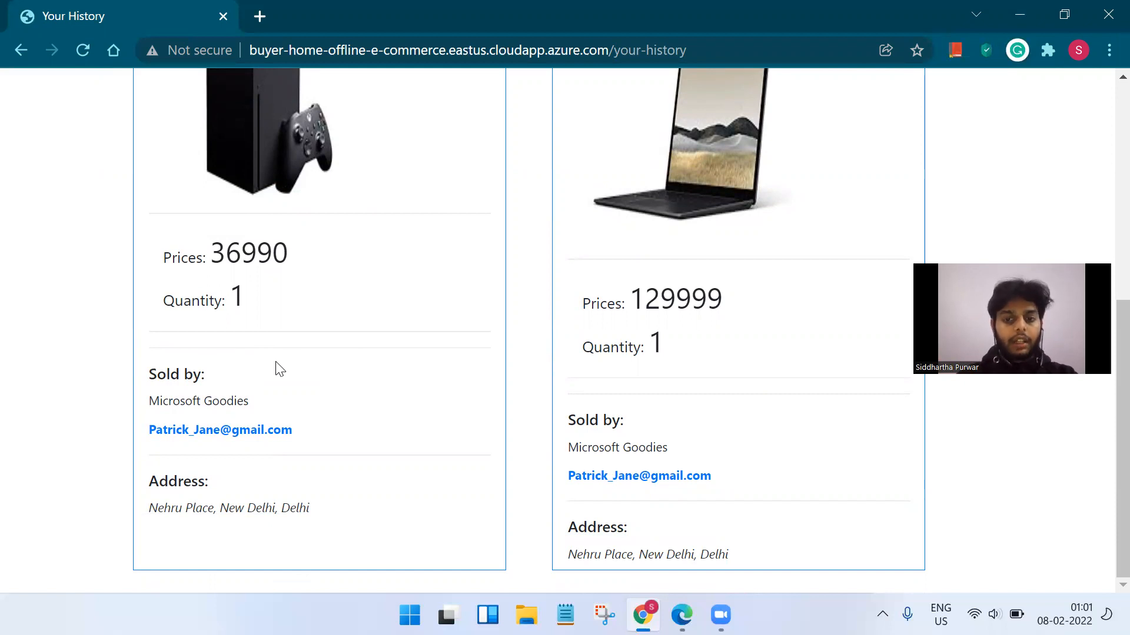
scroll(423, 362, up, 6)
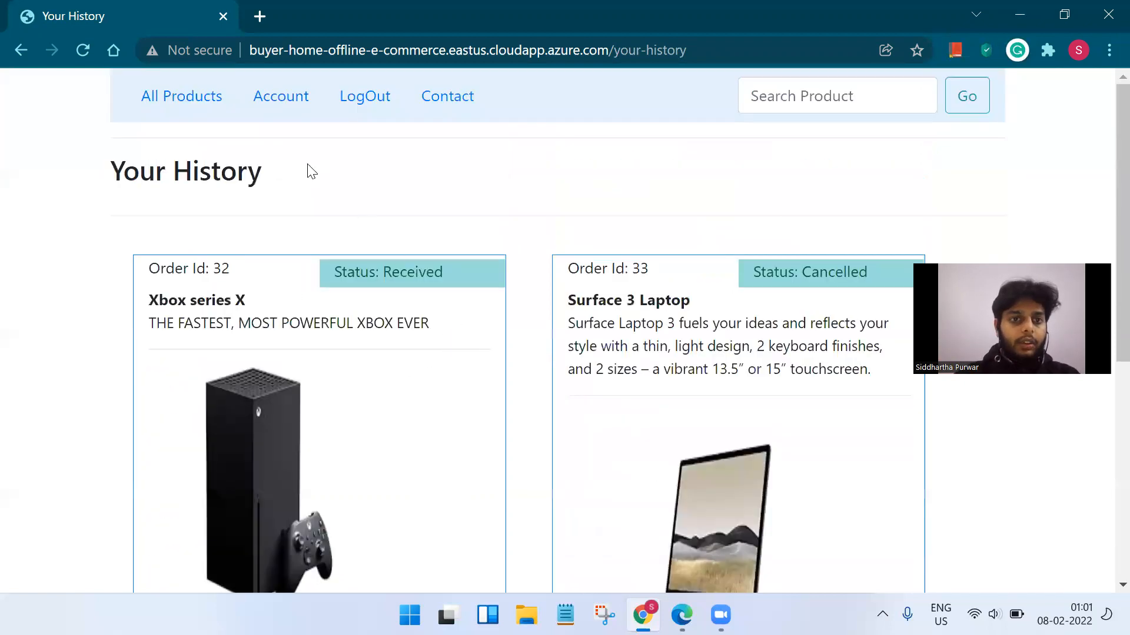
click(283, 106)
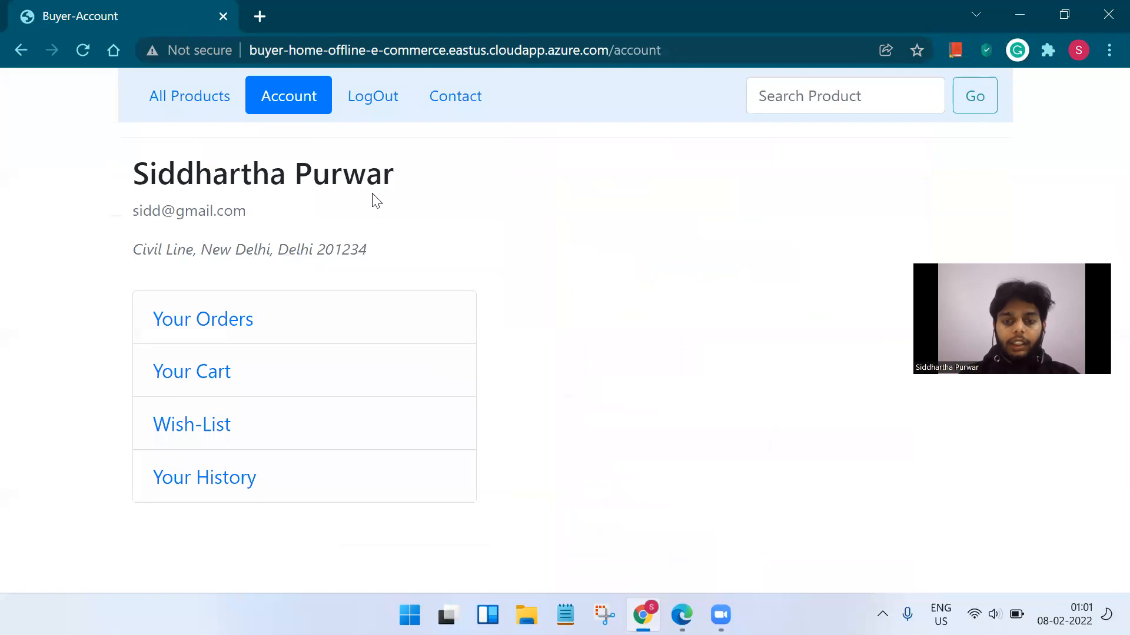
key(super+Left)
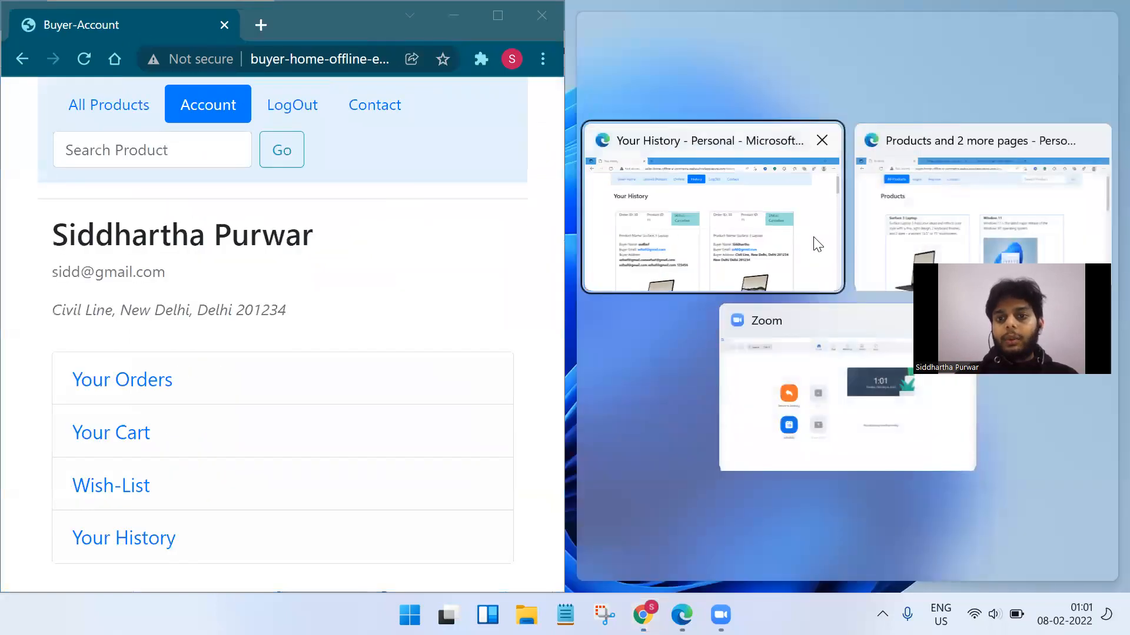
Place the seller portal's order history window in the right half beside the buyer account.
click(868, 247)
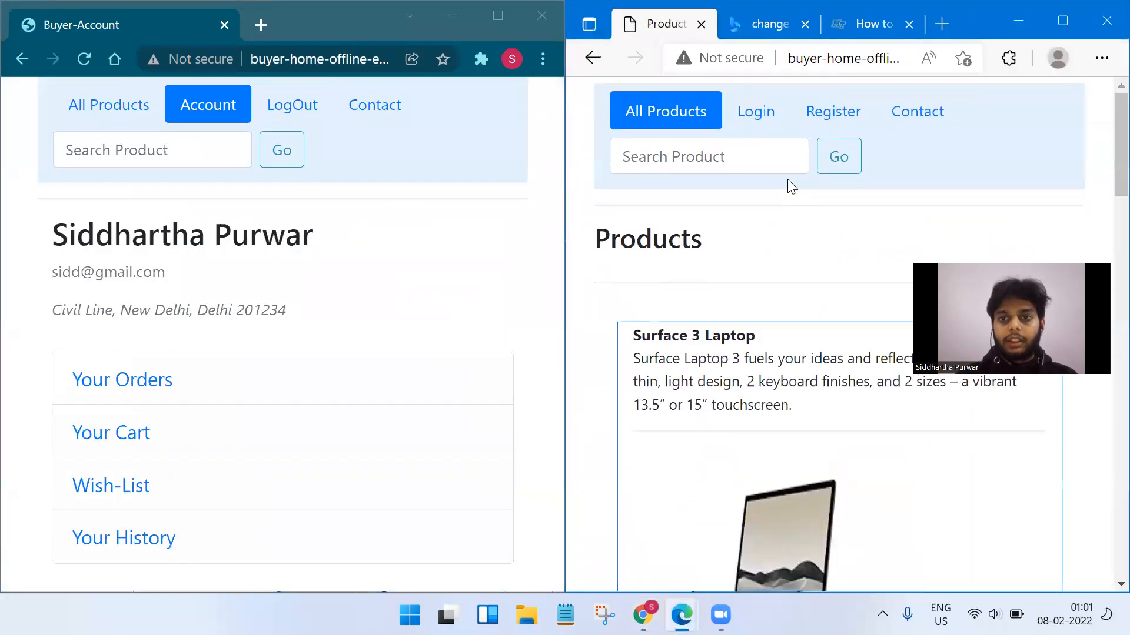
scroll(791, 187, down, 1)
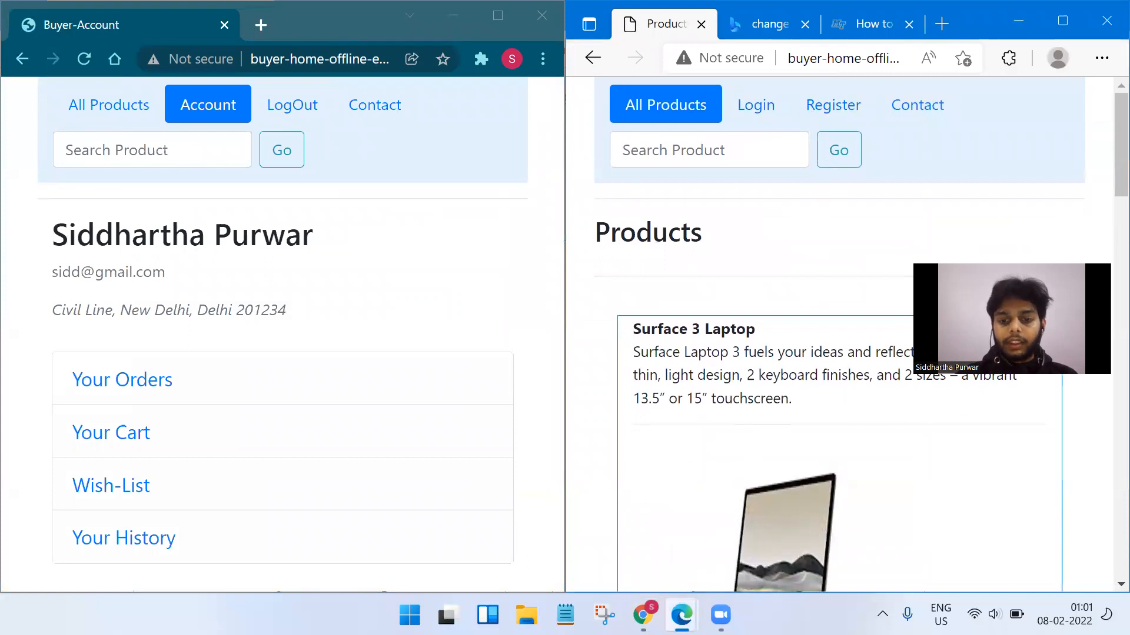
mouse_move(681, 615)
click(516, 523)
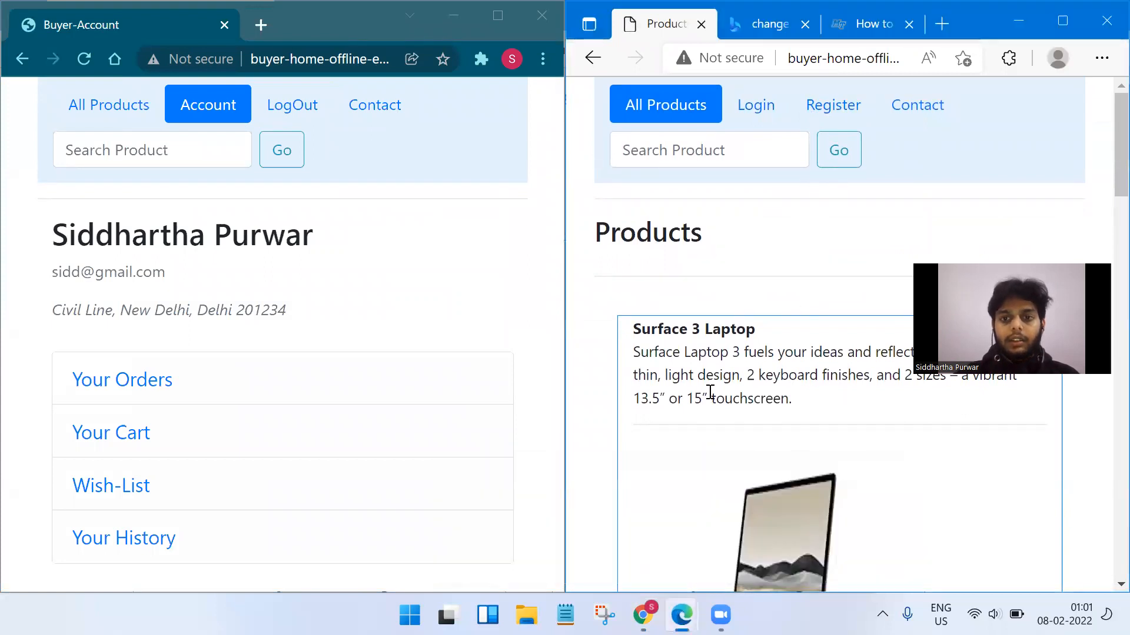
mouse_move(686, 612)
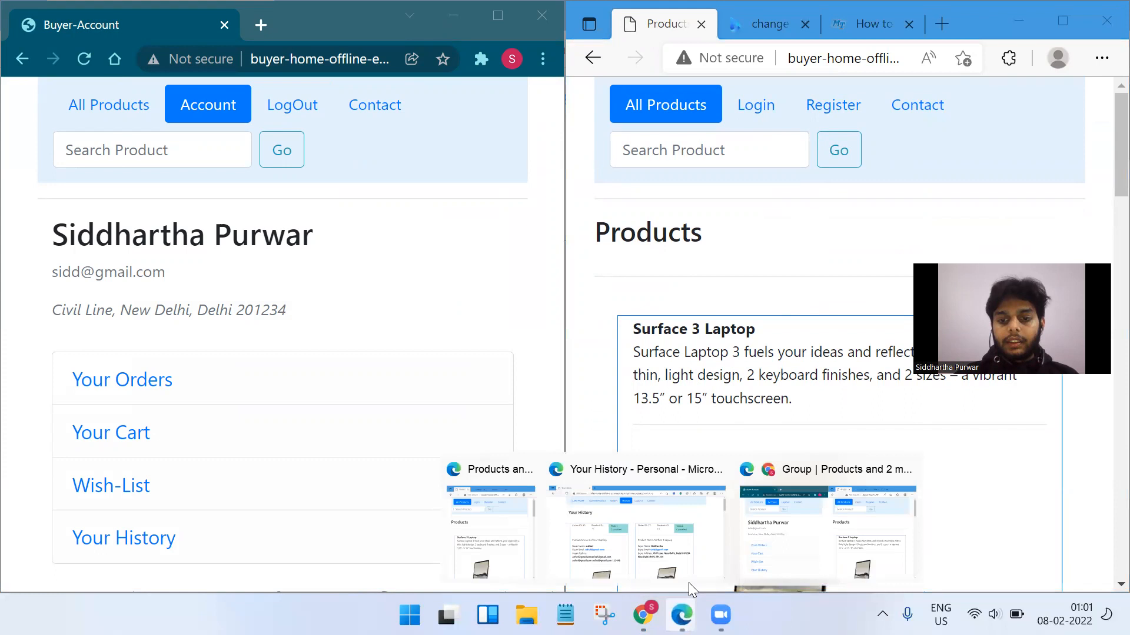
click(670, 530)
key(super+Down)
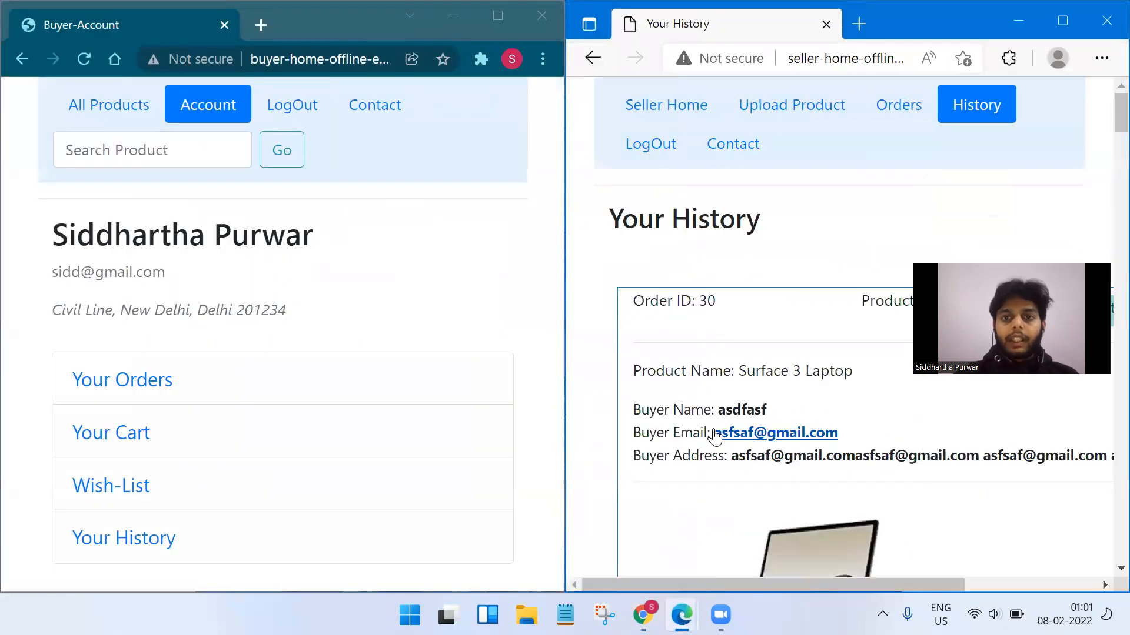
drag(1016, 482, 998, 530)
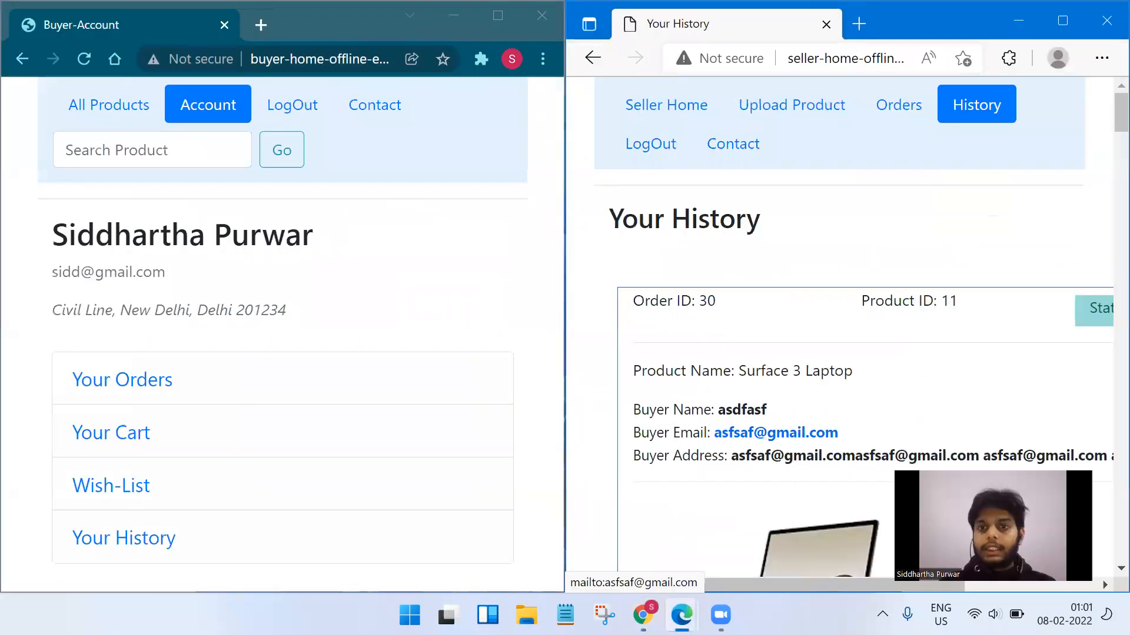
Show the seller's incoming orders, with order 34 as Accept, and open the buyer's Your Orders.
click(898, 105)
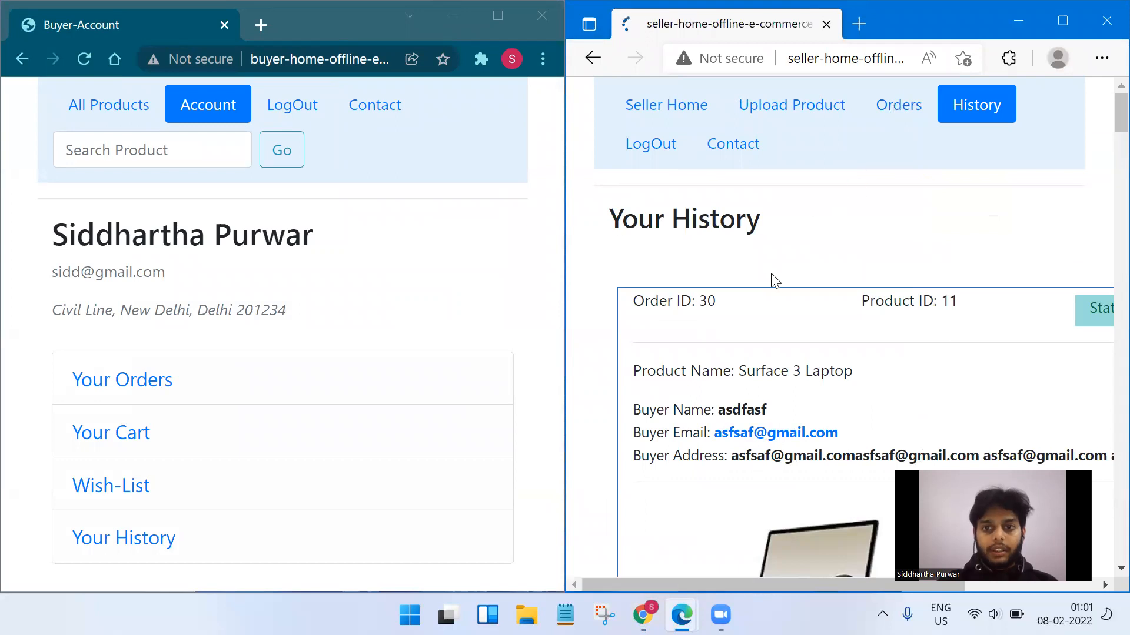
scroll(841, 308, down, 10)
scroll(857, 315, up, 3)
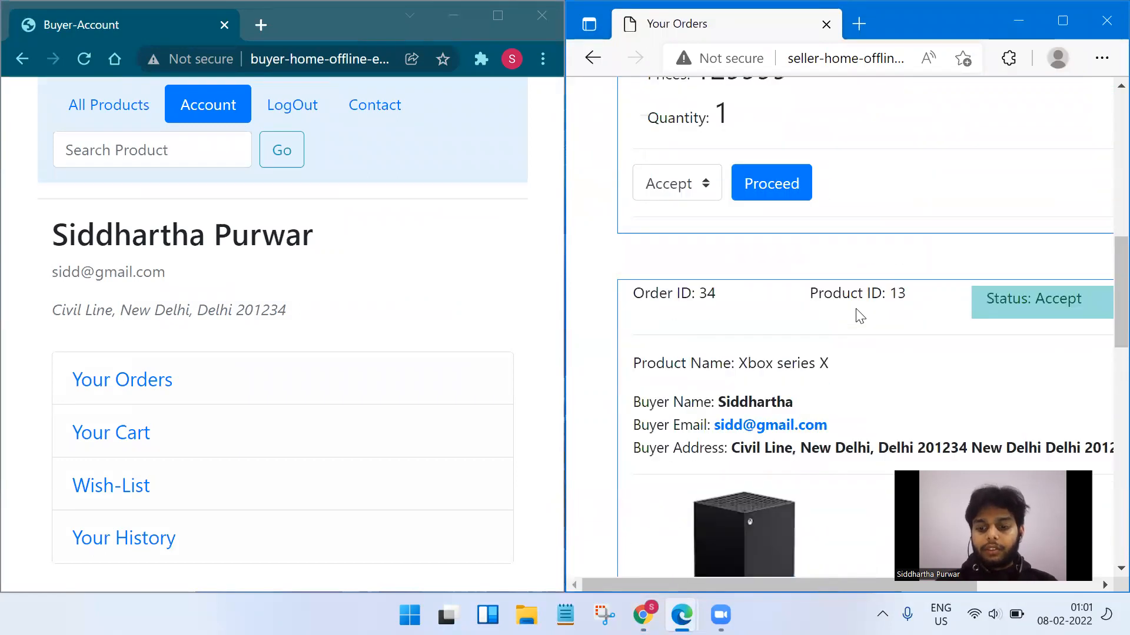
ctrl+scroll(860, 316, down, 2)
scroll(857, 315, up, 10)
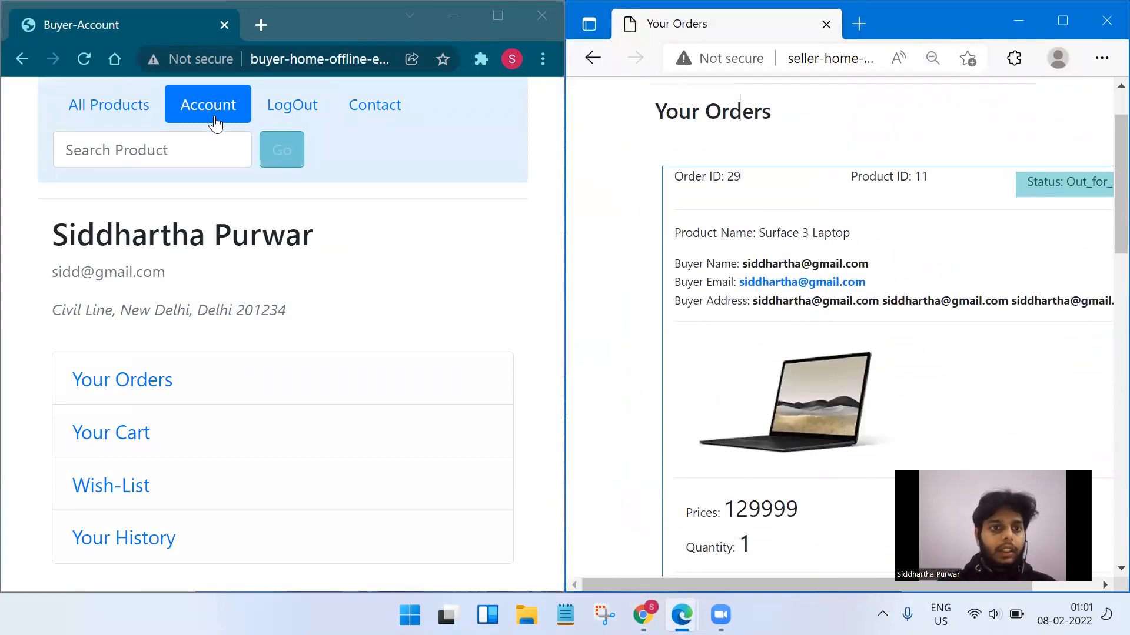
click(152, 378)
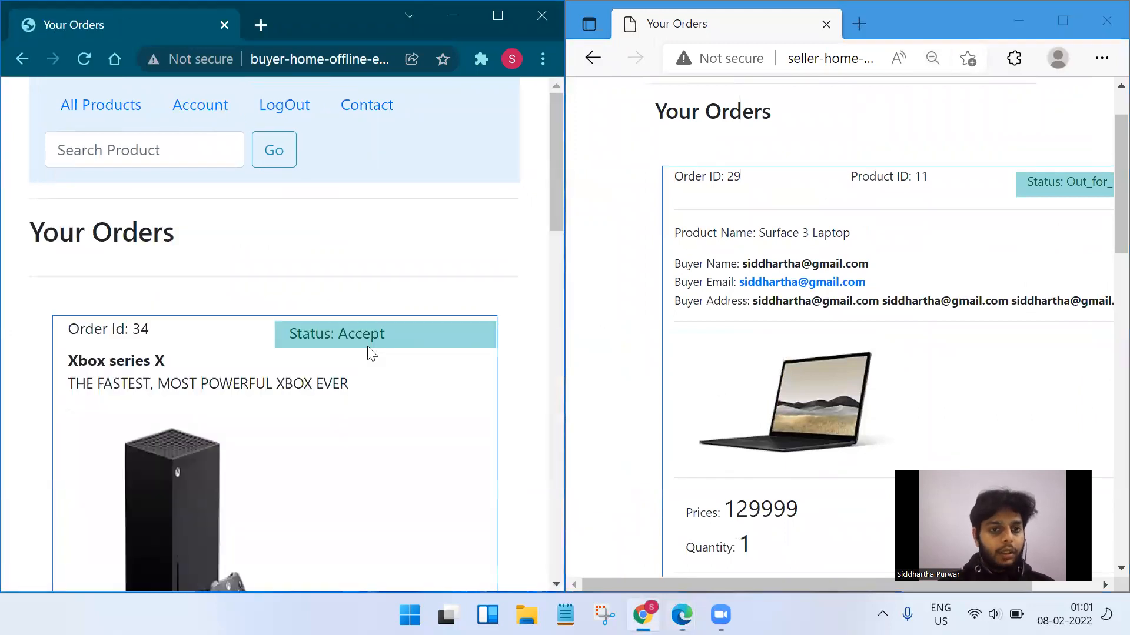
Highlight order 35's id and the Window 11 product on the buyer and seller pages.
scroll(328, 299, down, 1)
drag(329, 306, 379, 295)
scroll(383, 329, down, 10)
drag(405, 377, 323, 379)
drag(125, 374, 169, 383)
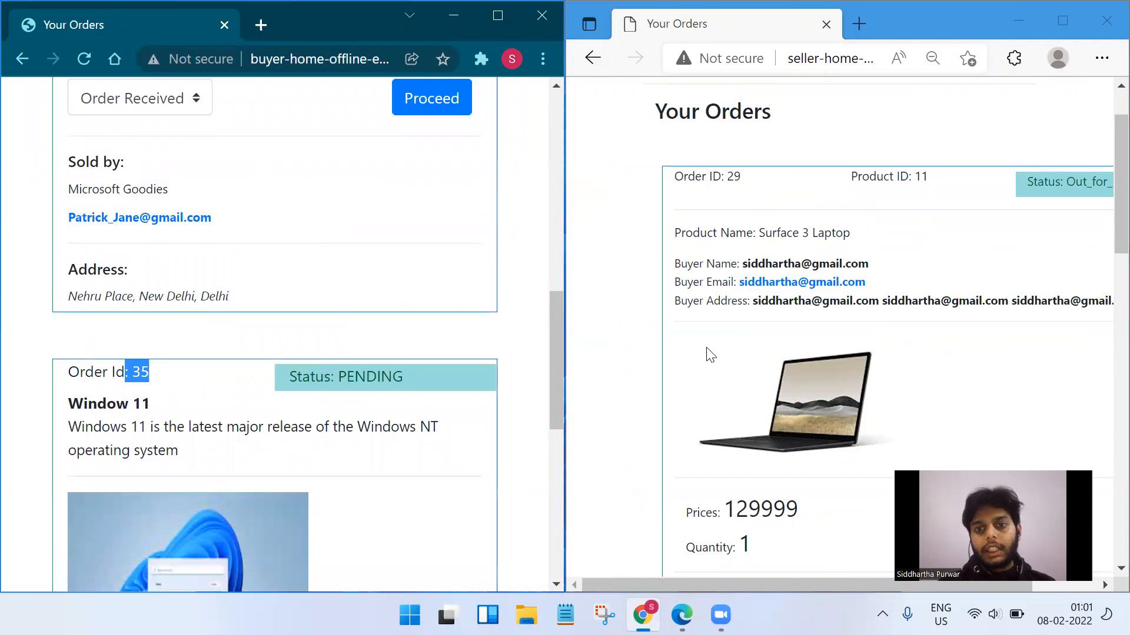
scroll(865, 298, down, 15)
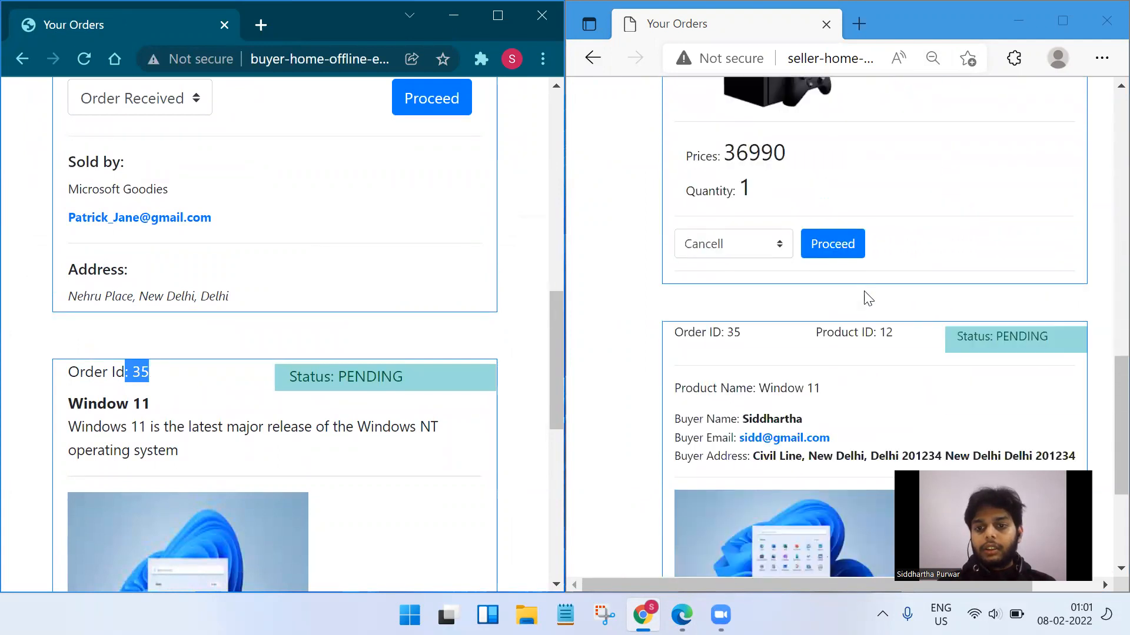
scroll(868, 298, down, 2)
triple_click(818, 242)
click(971, 202)
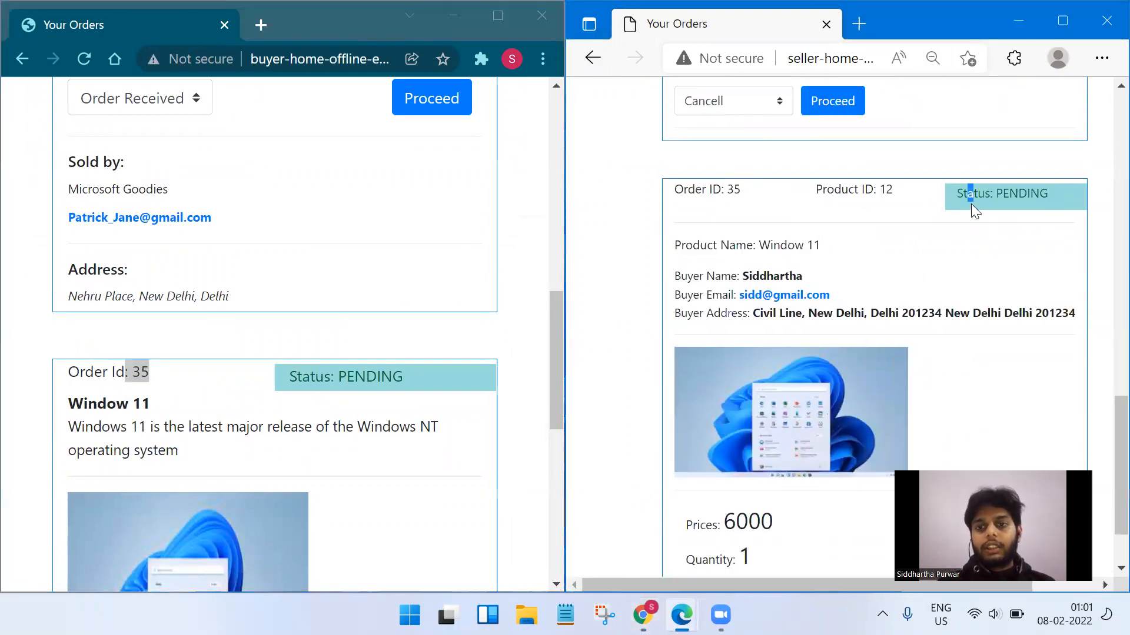
scroll(883, 283, down, 1)
Select Order Received in the buyer's status dropdown for the Window 11 order.
click(389, 335)
scroll(391, 340, down, 7)
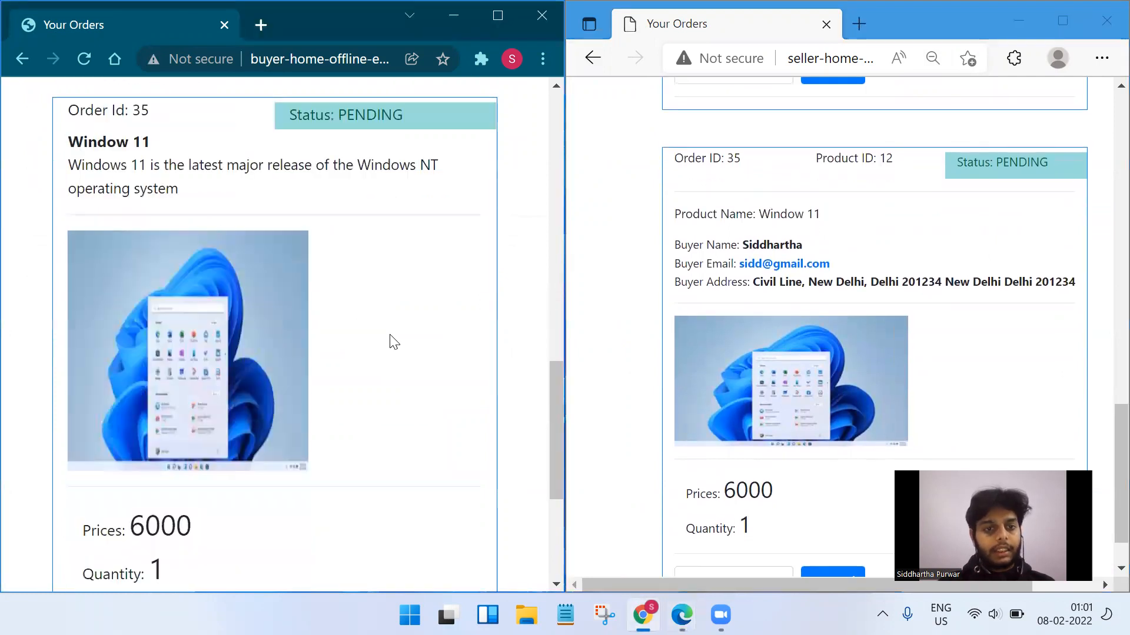
click(191, 503)
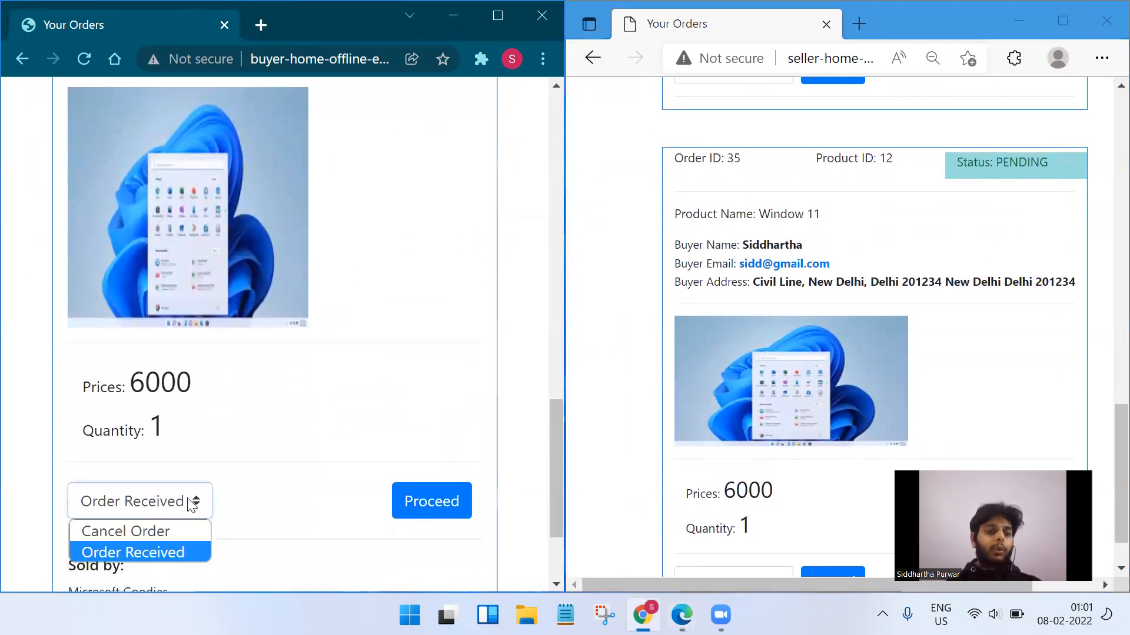
click(182, 551)
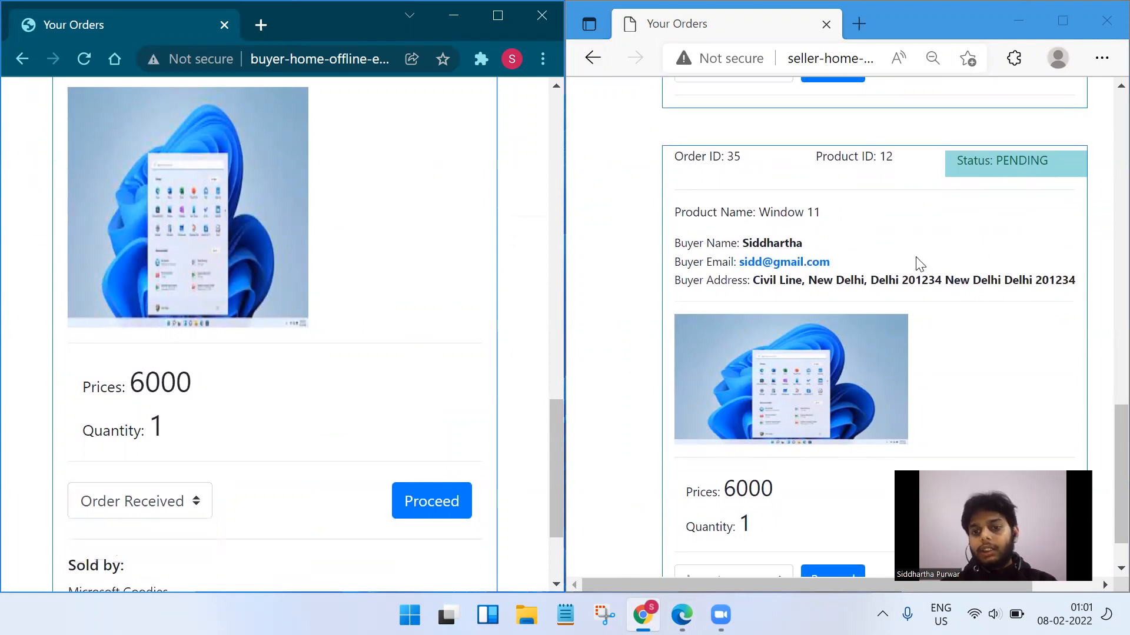
Set order 35's status to Accept on the seller side and check the updated status.
scroll(919, 264, down, 1)
click(765, 517)
scroll(773, 493, down, 1)
scroll(772, 500, up, 1)
click(770, 518)
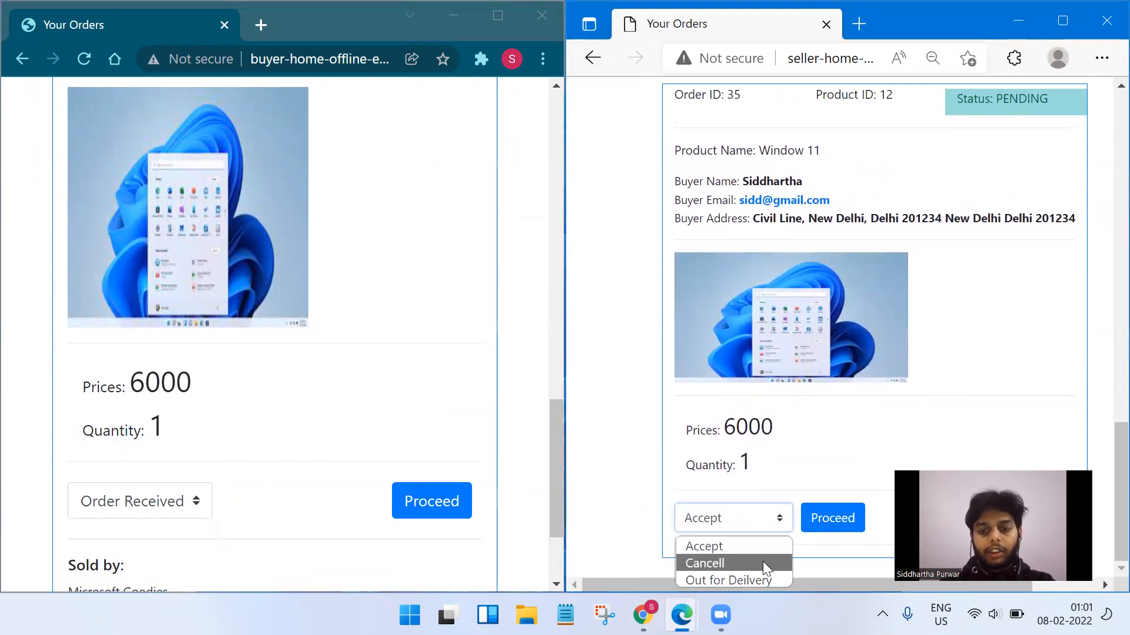
click(753, 546)
click(815, 524)
click(815, 524)
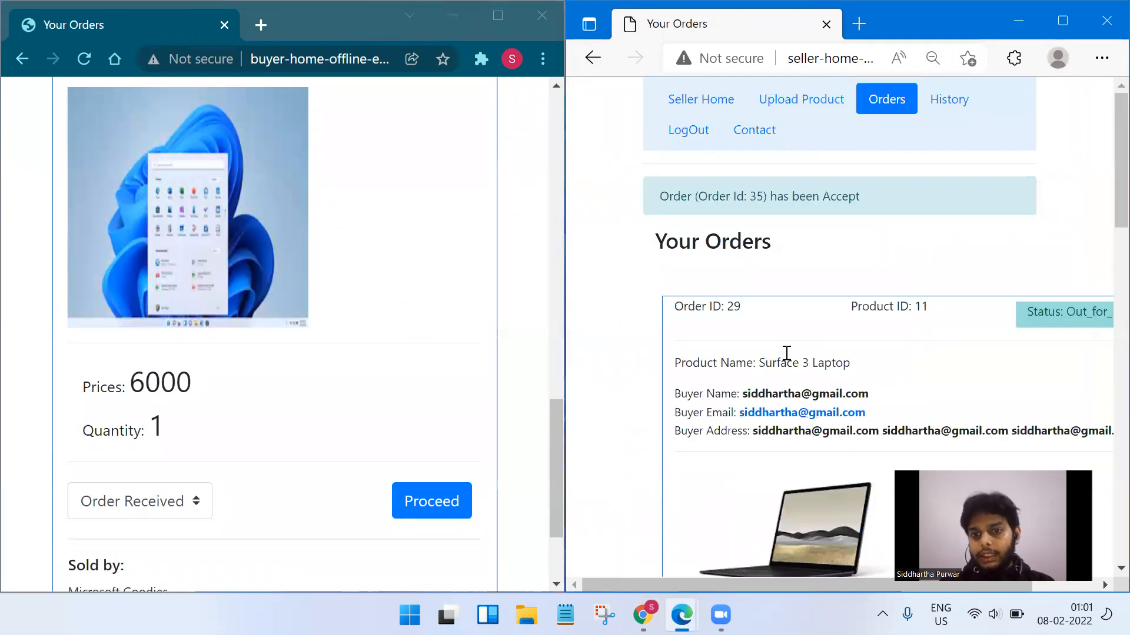
scroll(787, 353, down, 15)
double_click(869, 306)
scroll(945, 355, up, 15)
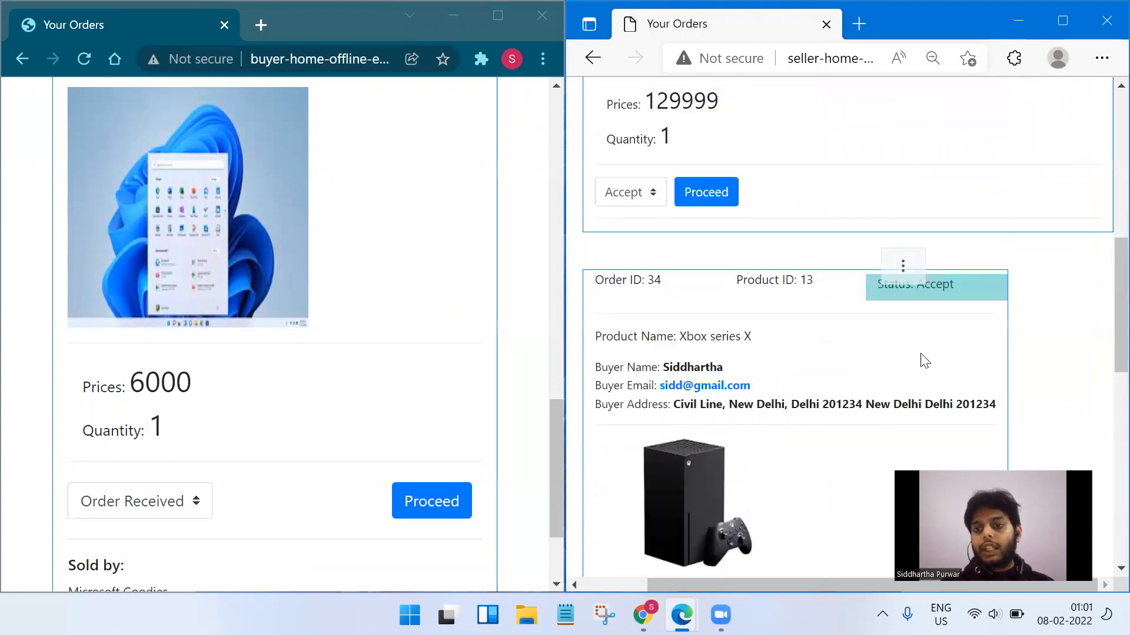
scroll(515, 321, up, 15)
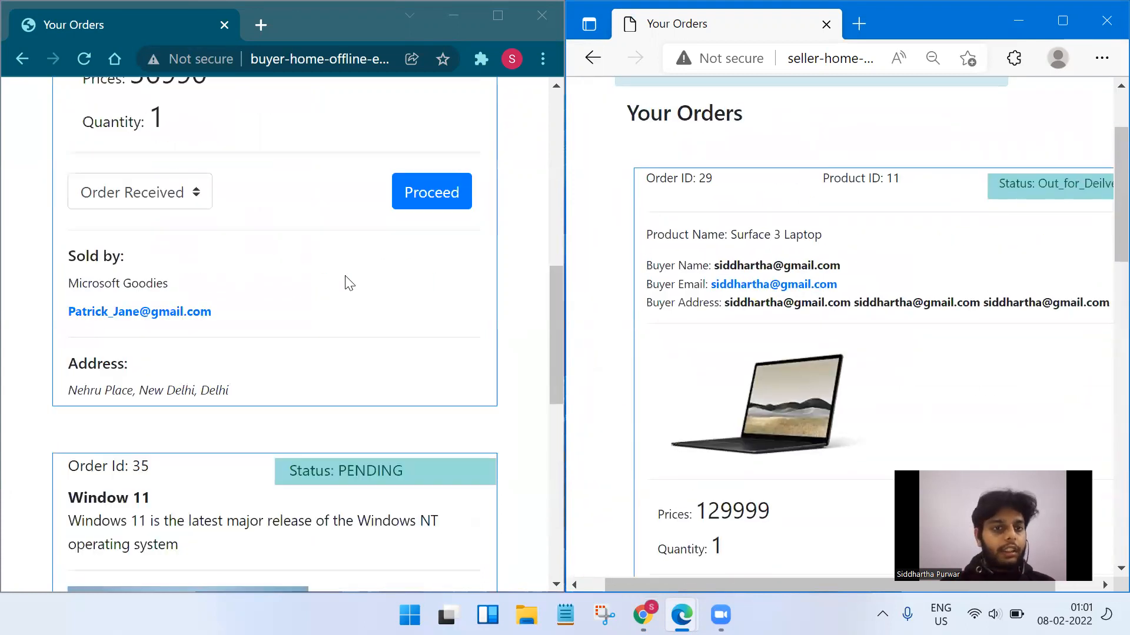
Reload the buyer's orders and submit order 35 as Order Received.
click(84, 57)
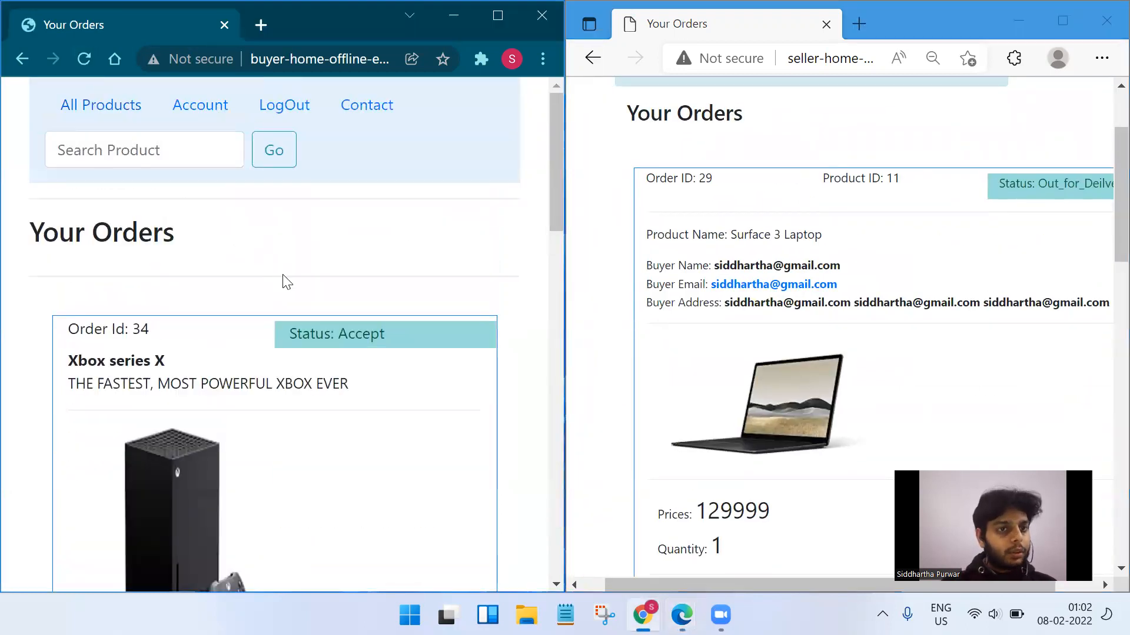
scroll(315, 312, down, 7)
scroll(333, 323, down, 7)
drag(306, 194, 392, 200)
click(448, 277)
scroll(449, 277, down, 5)
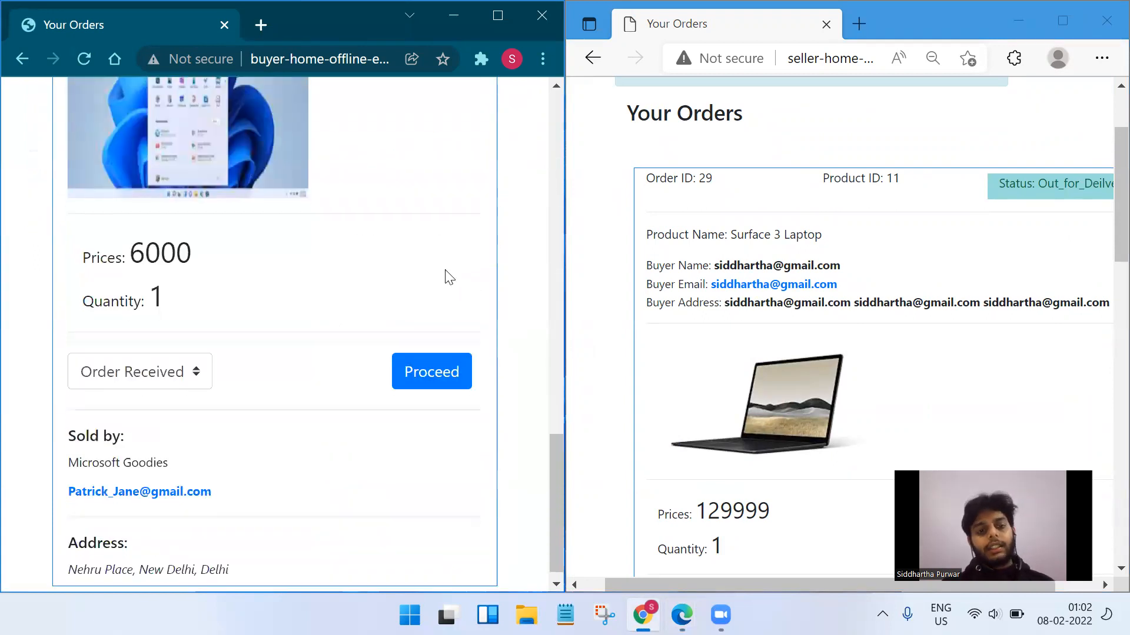
click(196, 352)
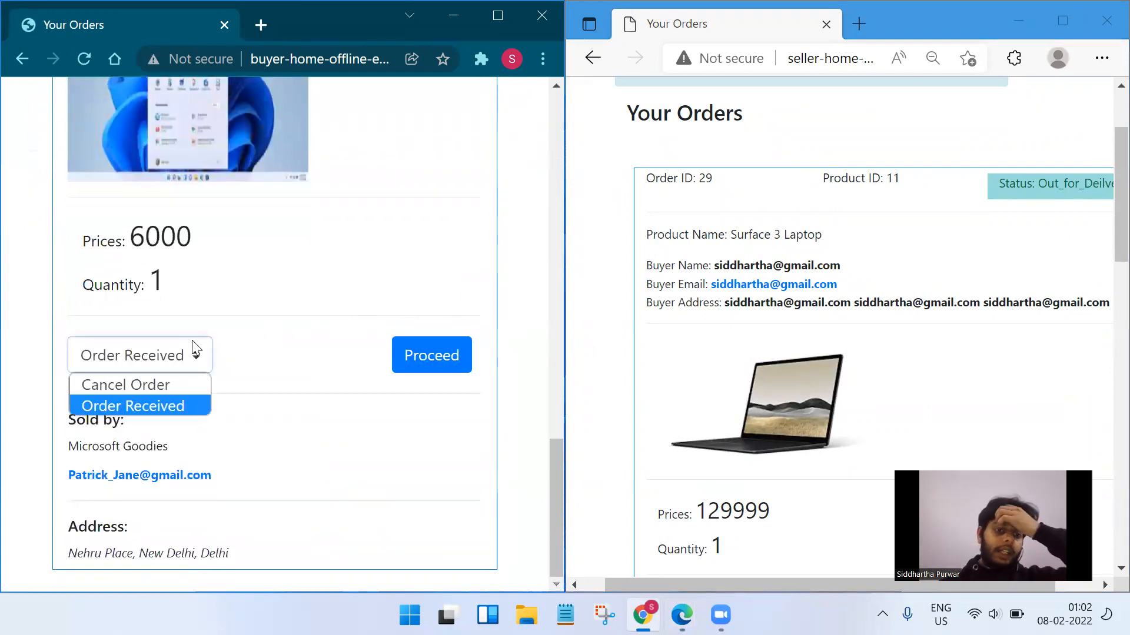
click(170, 406)
click(405, 355)
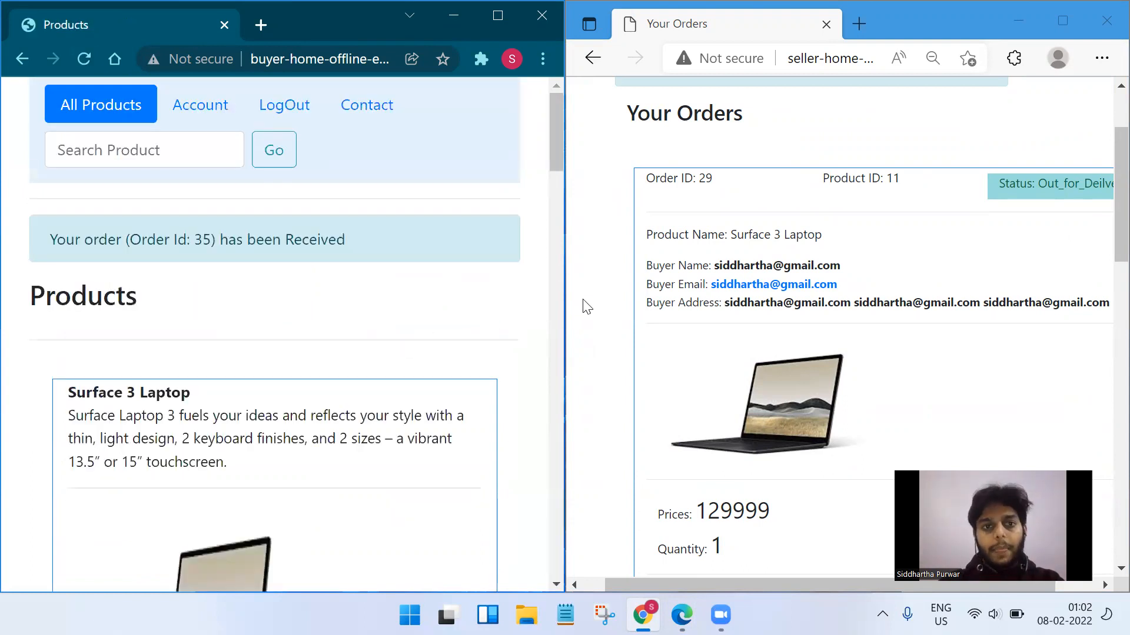
Reload the seller's Orders page in Edge and scroll through the order list.
click(83, 54)
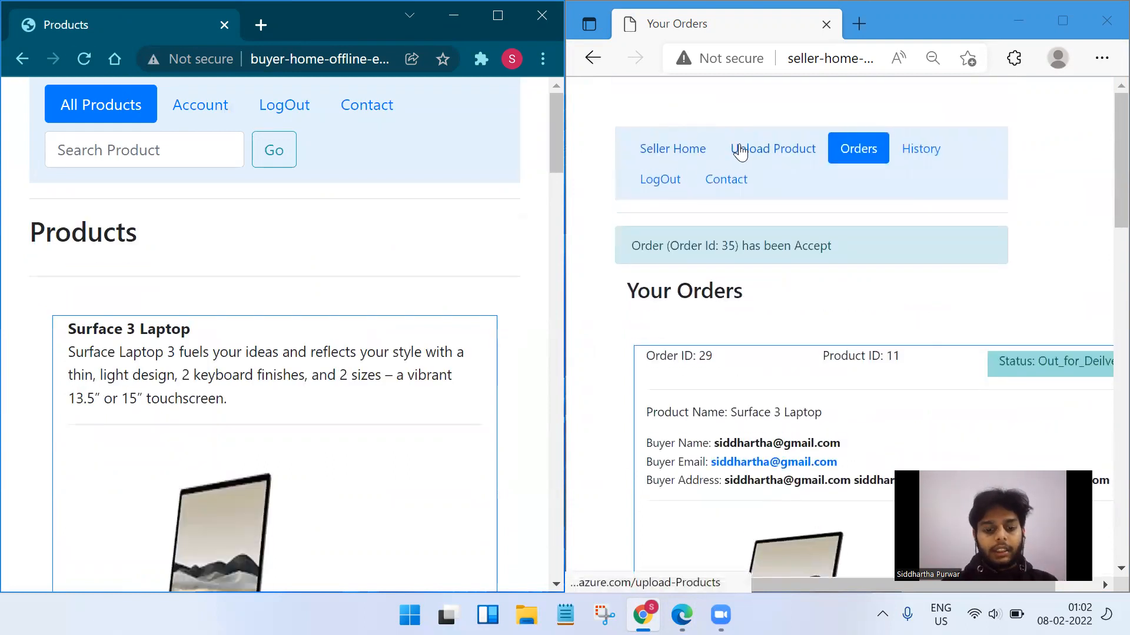
scroll(769, 305, down, 10)
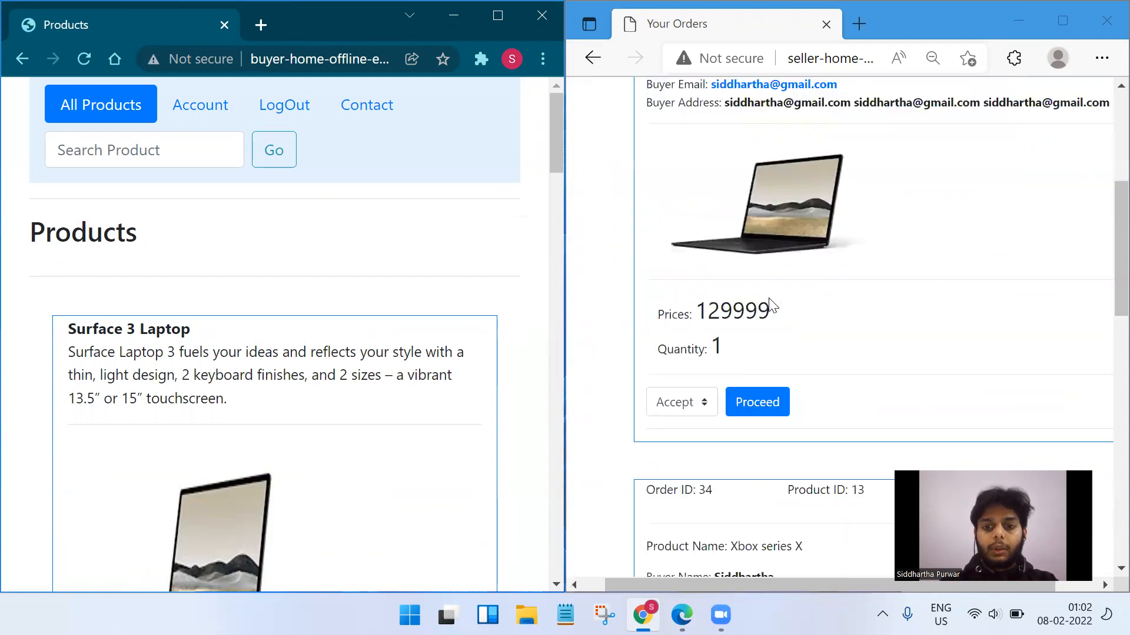
scroll(859, 275, down, 8)
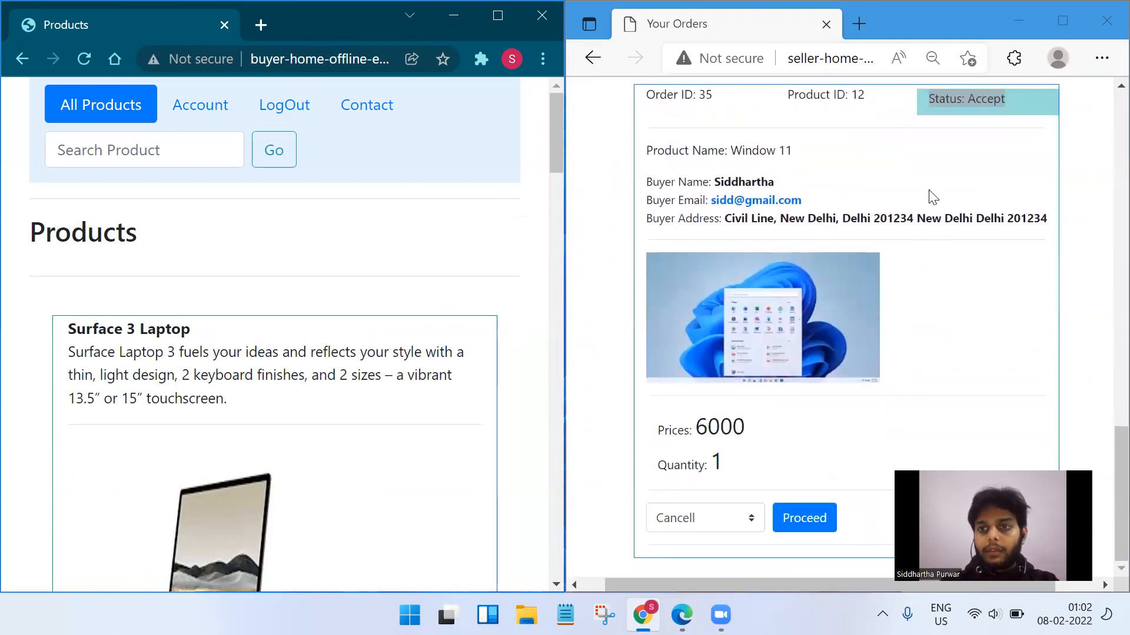
scroll(886, 149, up, 18)
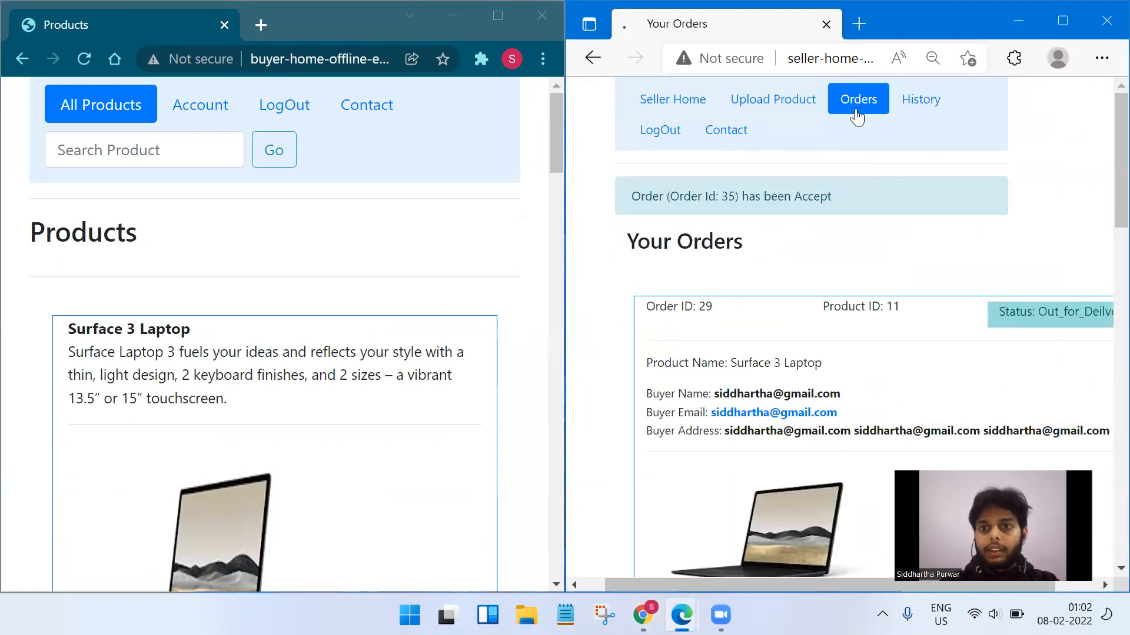
scroll(847, 254, down, 12)
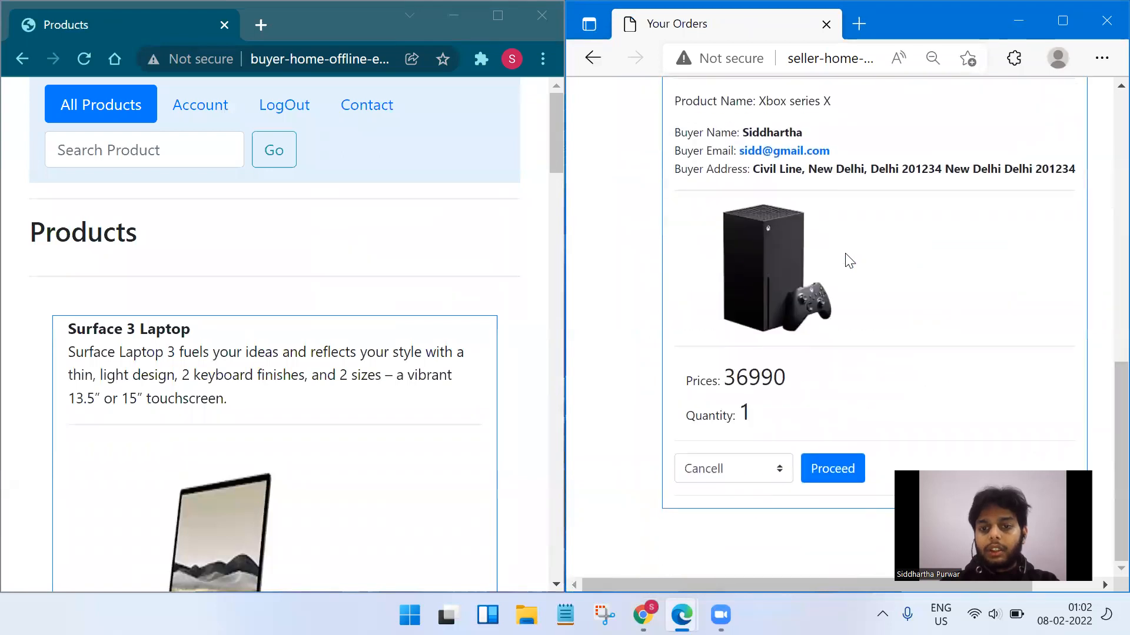
scroll(849, 261, up, 12)
scroll(353, 320, down, 10)
scroll(353, 320, up, 10)
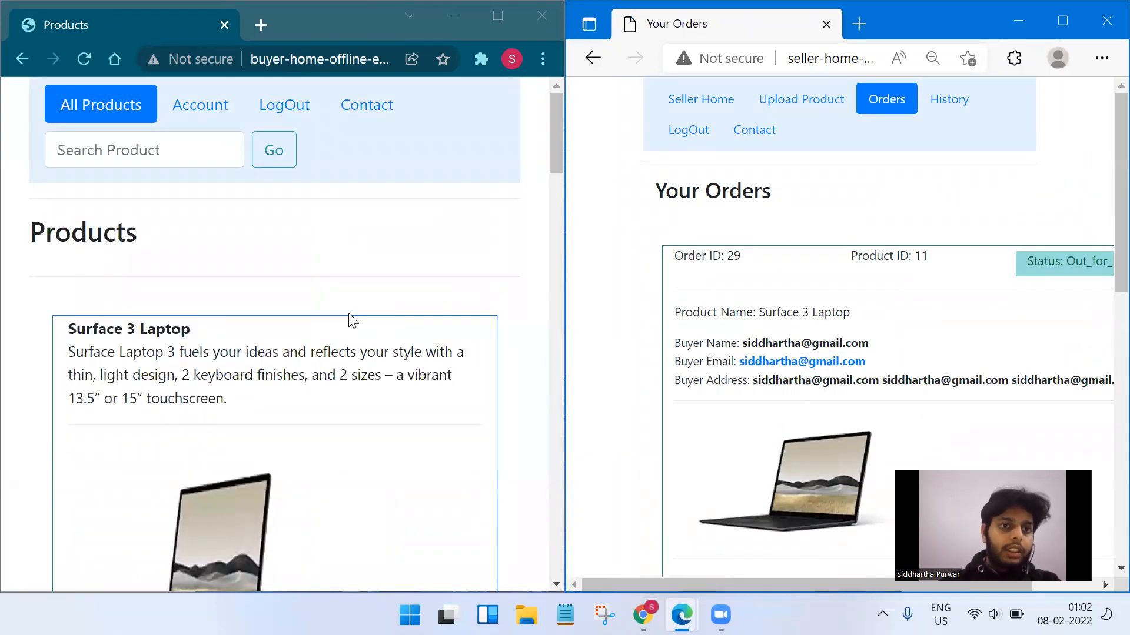
Open the buyer's Your History page in Chrome, showing Window 11 order 35 as Received.
click(203, 118)
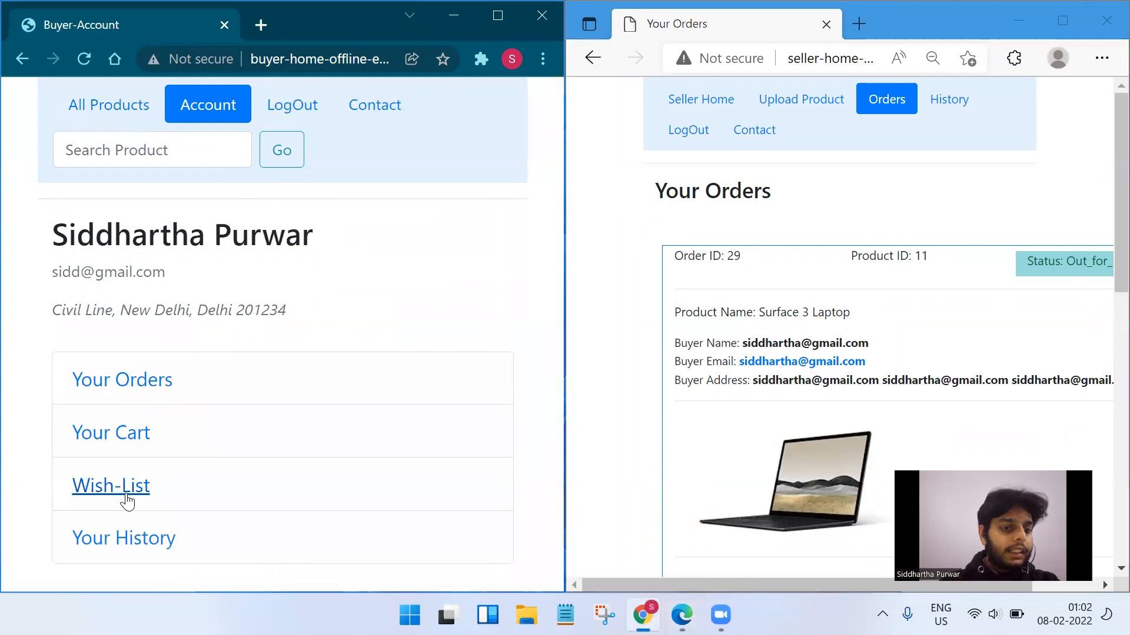
click(126, 538)
scroll(282, 326, down, 10)
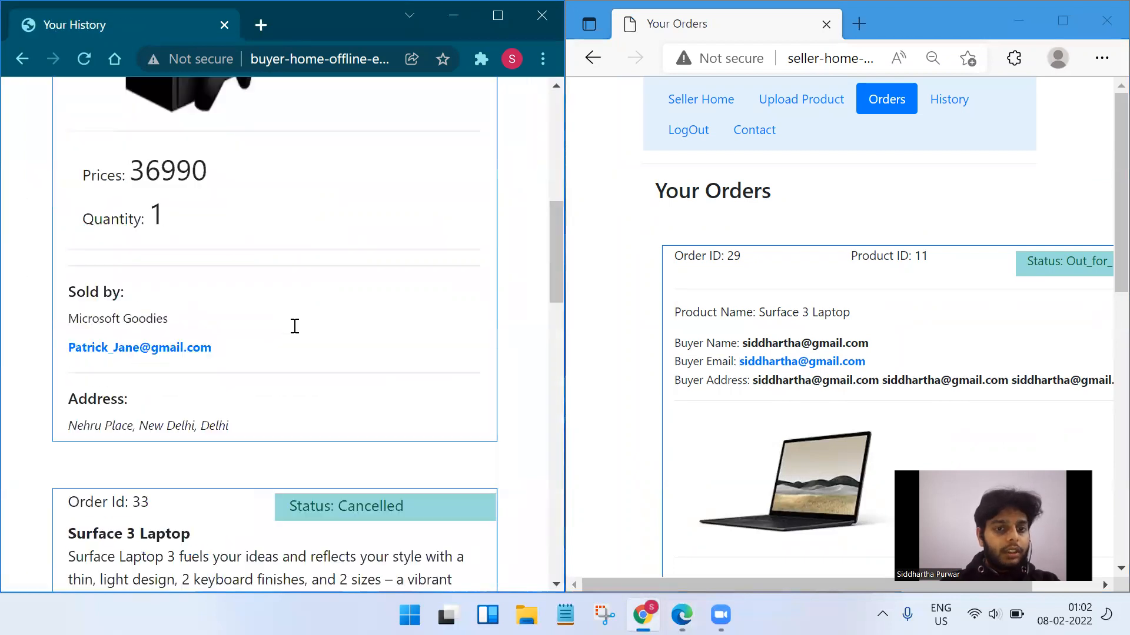
scroll(297, 333, up, 8)
scroll(347, 391, down, 4)
scroll(148, 276, up, 1)
drag(95, 182, 191, 205)
Open the seller's History page in Edge and scroll to Window 11 order 35 marked Received.
click(938, 100)
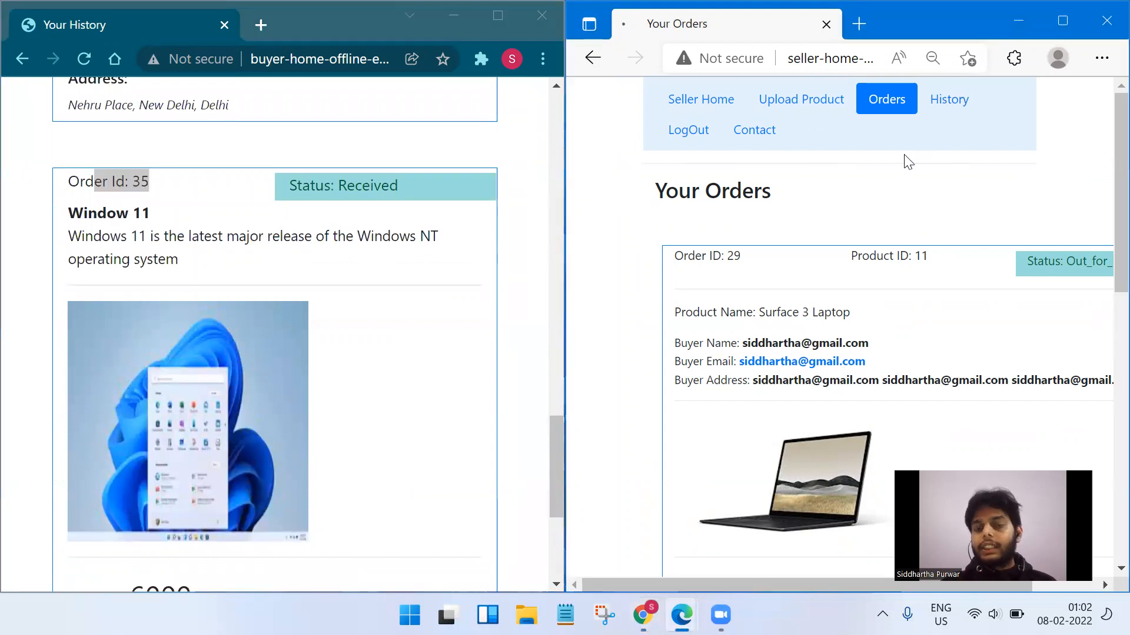
scroll(841, 303, down, 15)
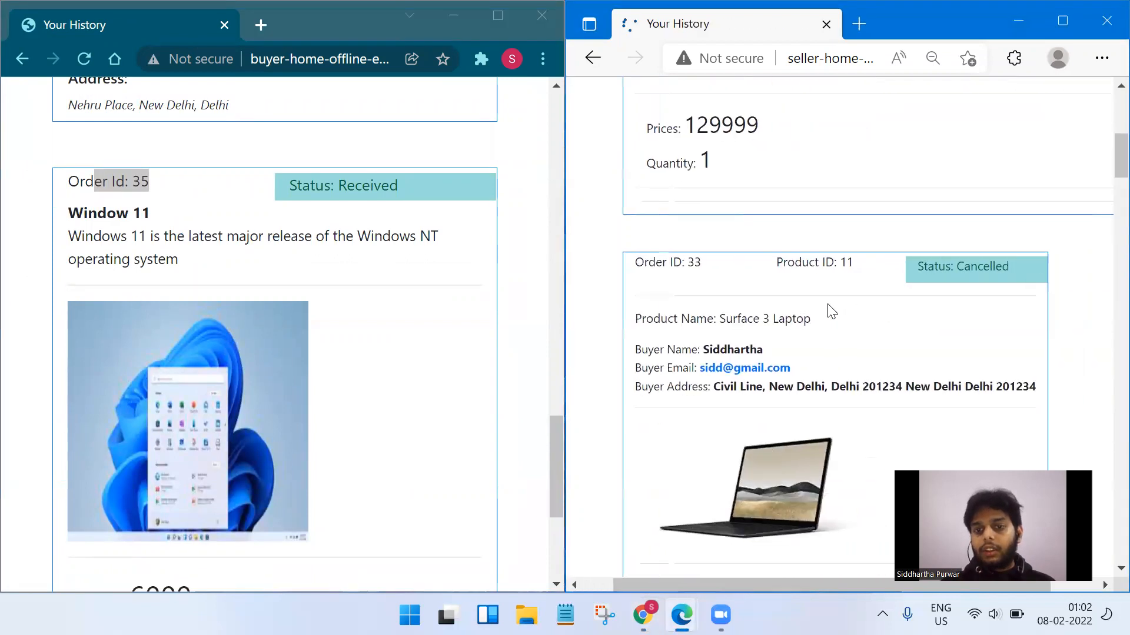
scroll(811, 308, down, 10)
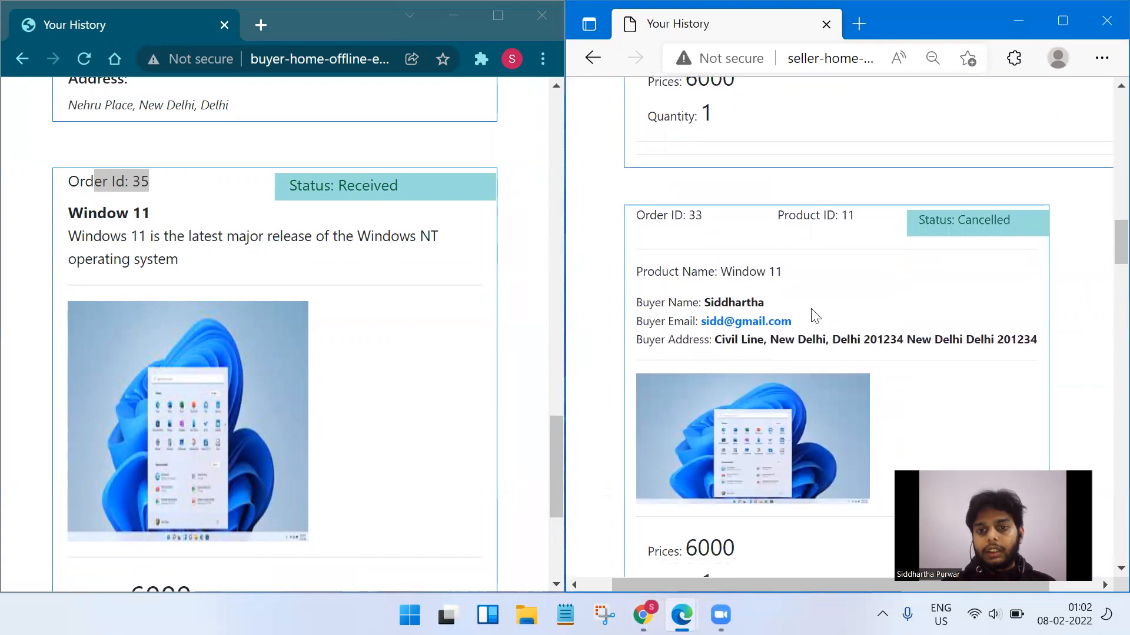
scroll(811, 308, up, 3)
scroll(812, 309, down, 5)
drag(666, 227, 718, 231)
click(826, 326)
scroll(826, 325, down, 2)
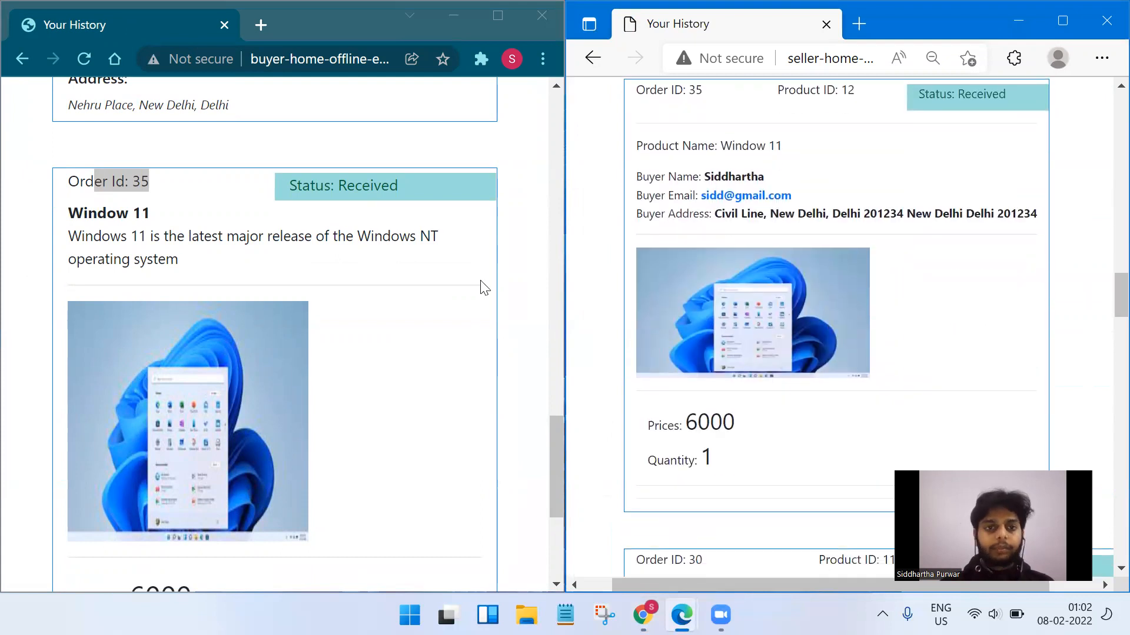
scroll(483, 287, up, 15)
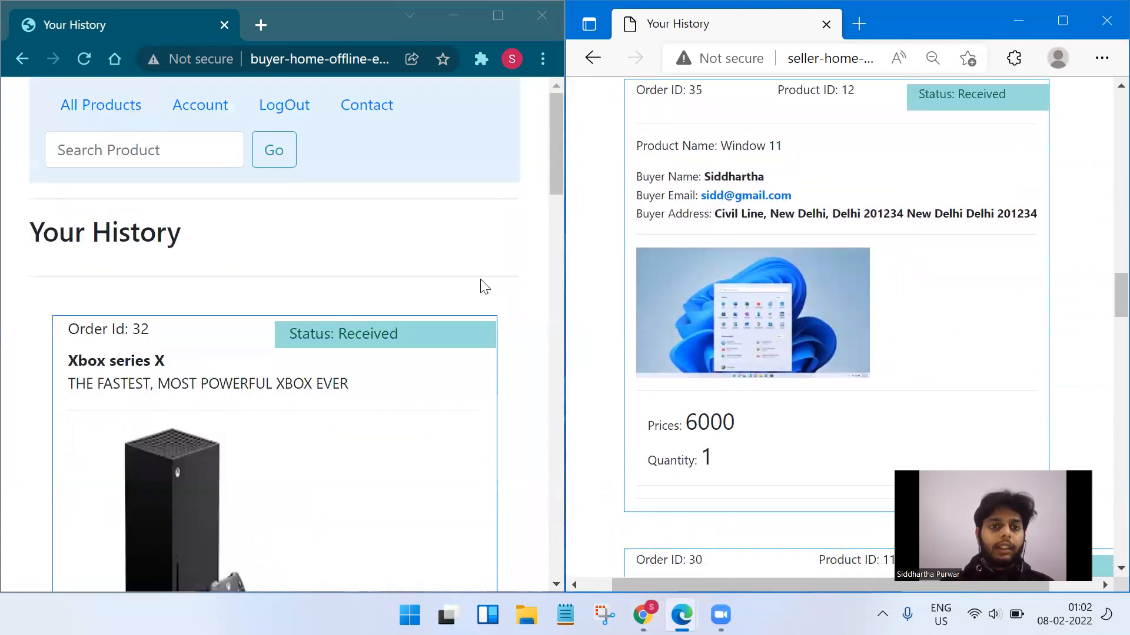
click(197, 108)
Maximize Chrome, show All Products, and add the Surface 3 Laptop to the cart.
click(491, 23)
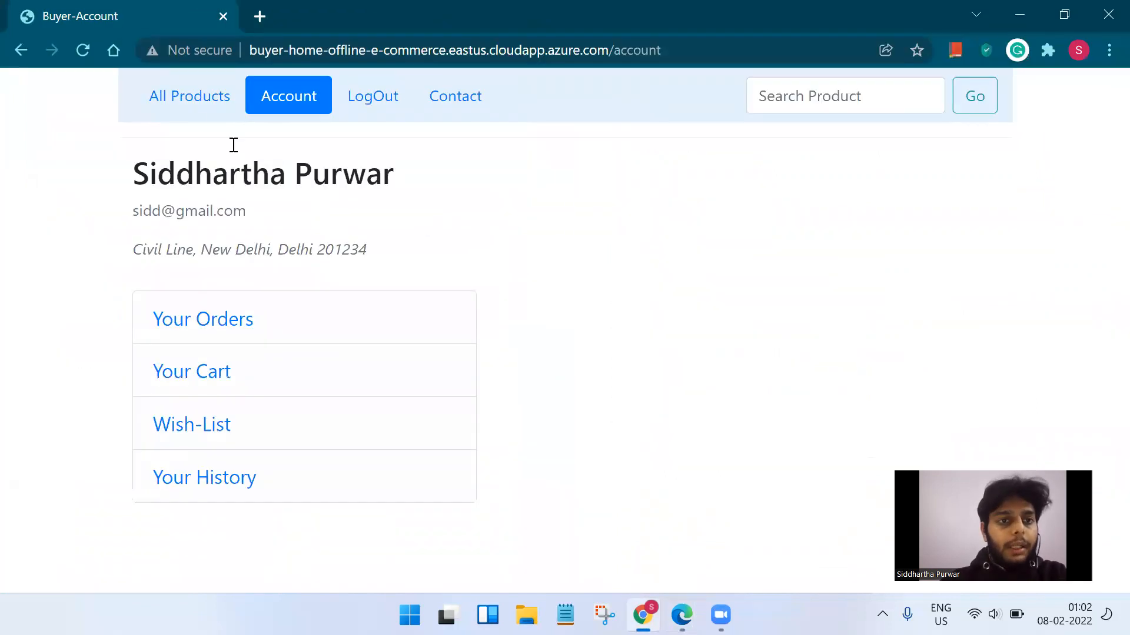
click(192, 105)
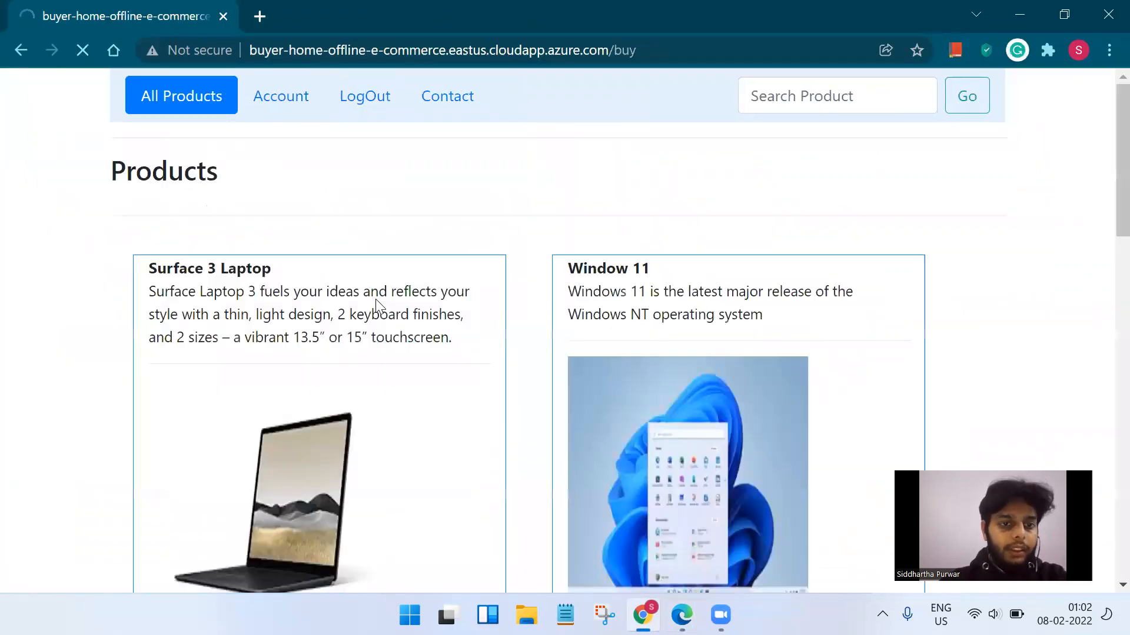
scroll(341, 336, down, 6)
click(255, 303)
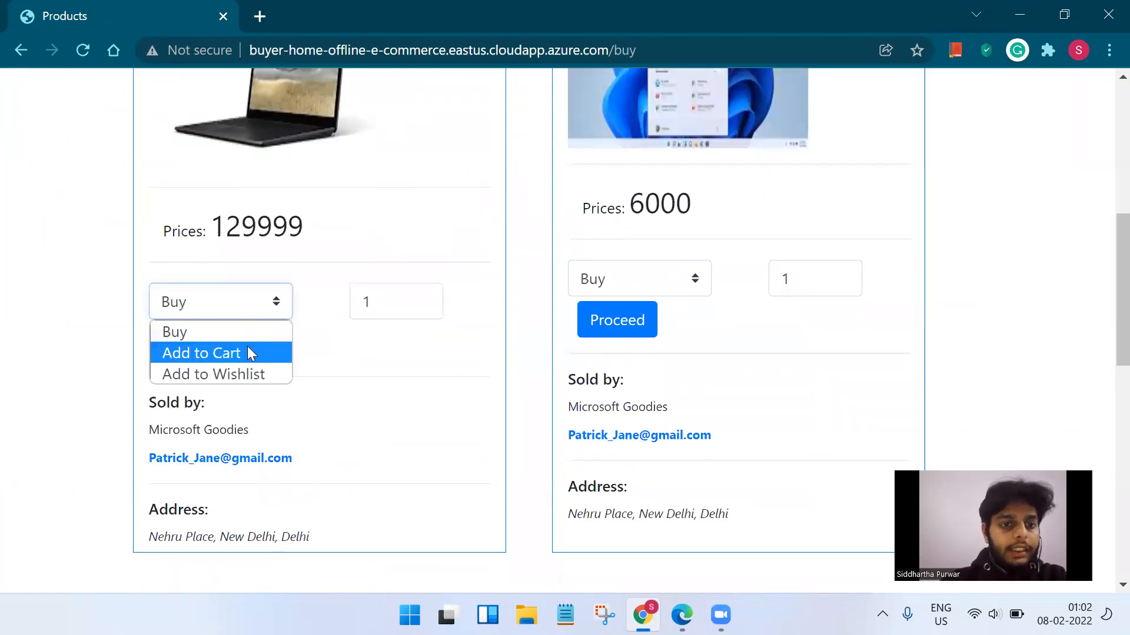
click(248, 353)
click(218, 344)
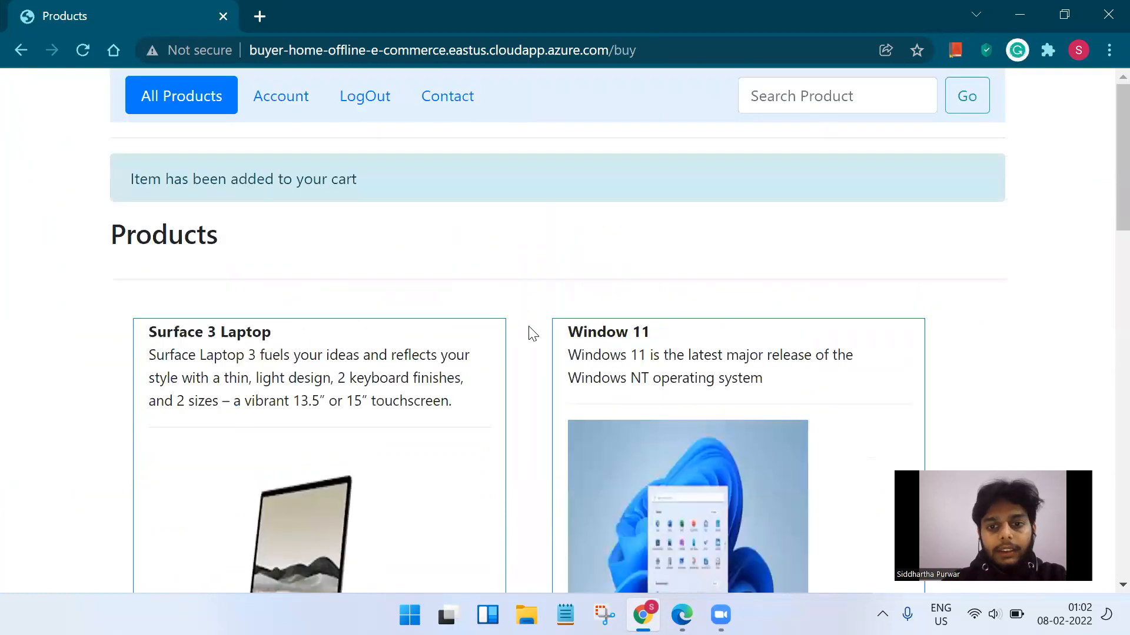
Add Window 11 and the Xbox series X to the cart.
scroll(530, 331, down, 6)
click(621, 348)
click(636, 390)
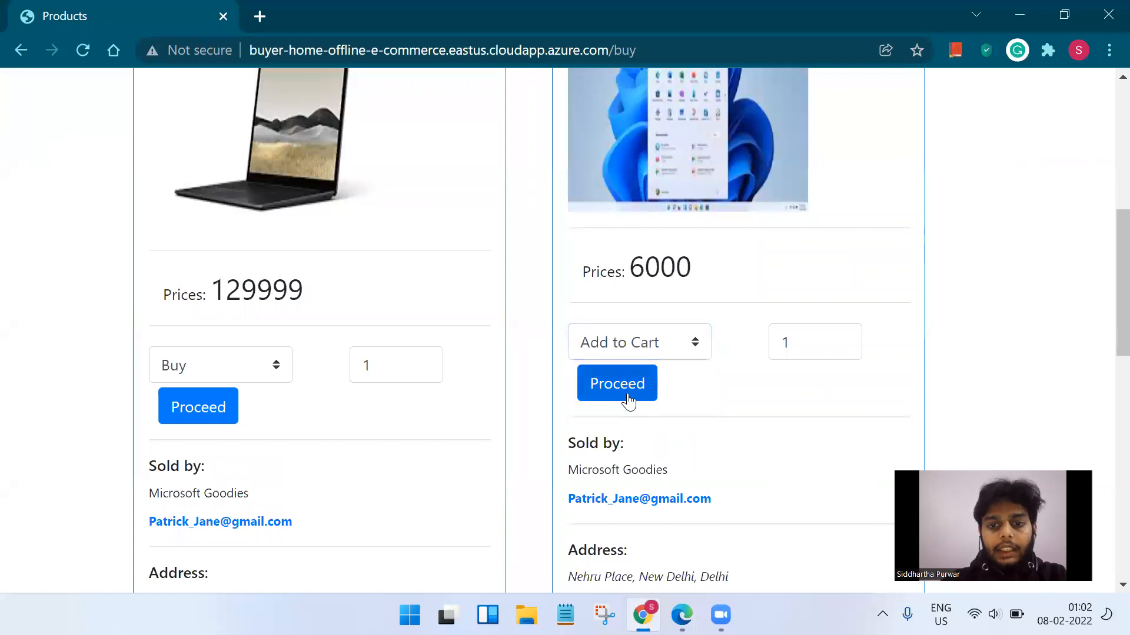
click(623, 393)
scroll(512, 347, down, 10)
click(262, 320)
click(242, 369)
click(189, 371)
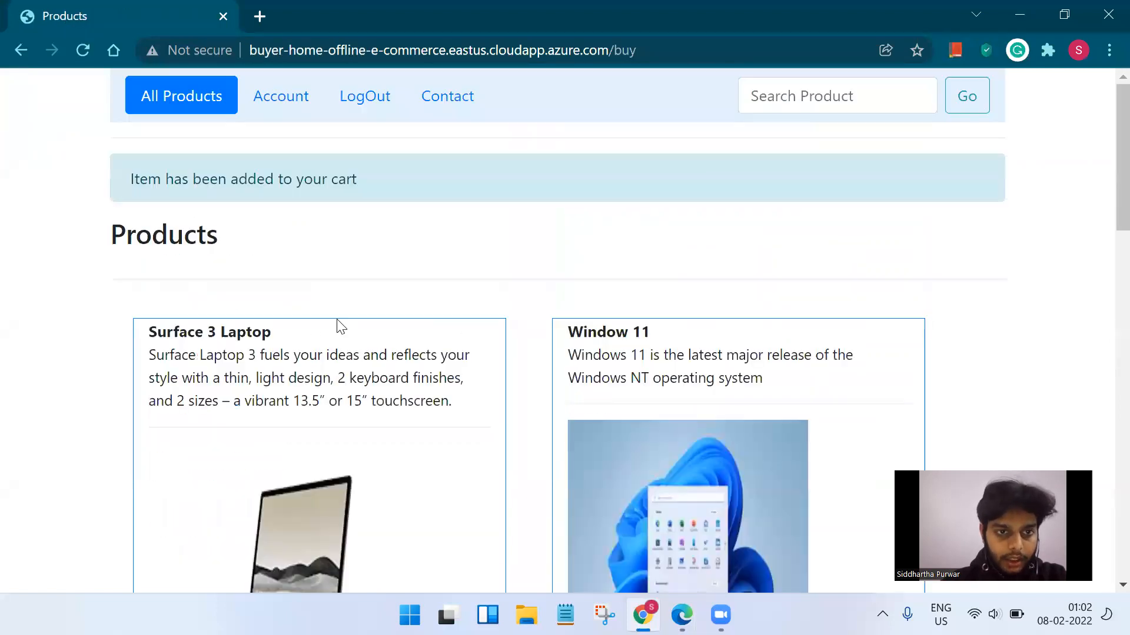
Add the Surface 3 Laptop to the wishlist and go to the Account page.
scroll(335, 325, down, 5)
click(244, 366)
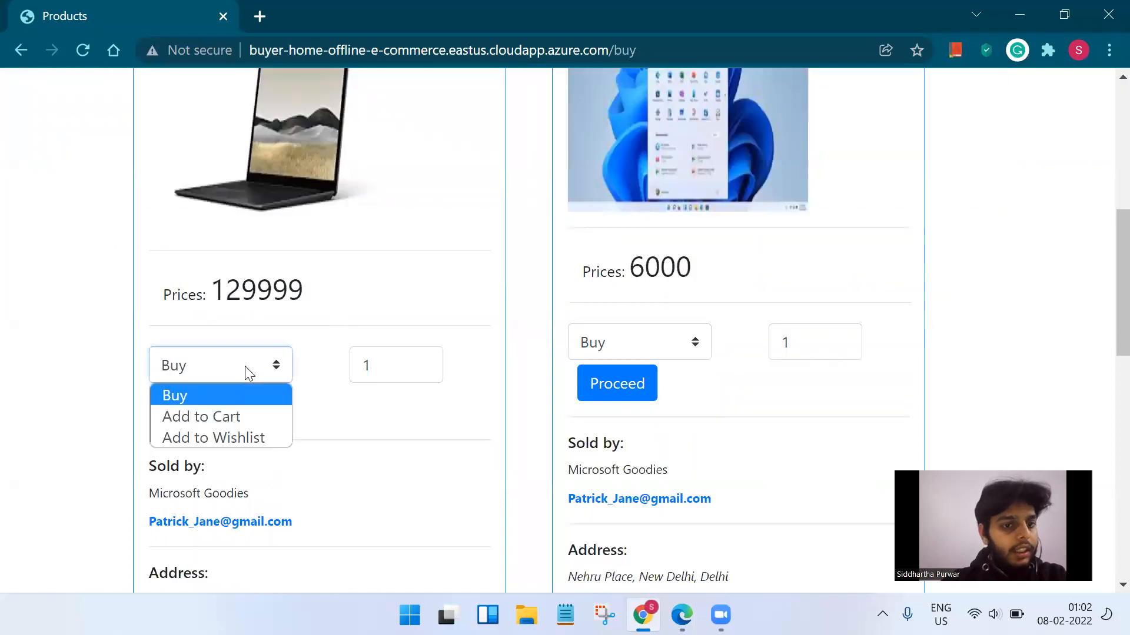
click(255, 434)
click(223, 410)
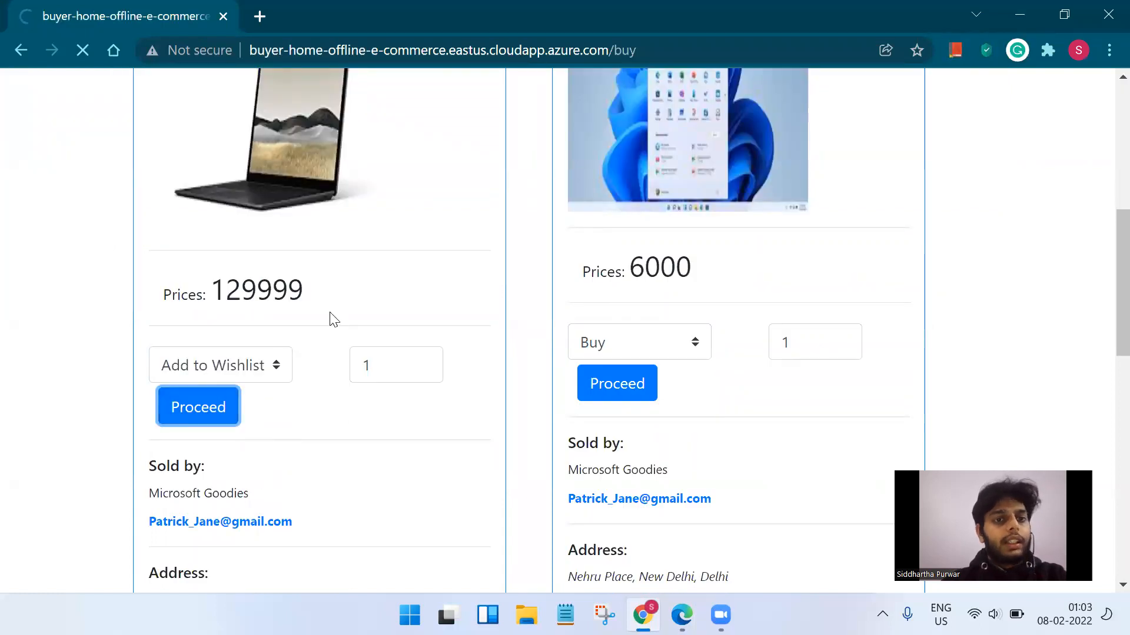
click(283, 99)
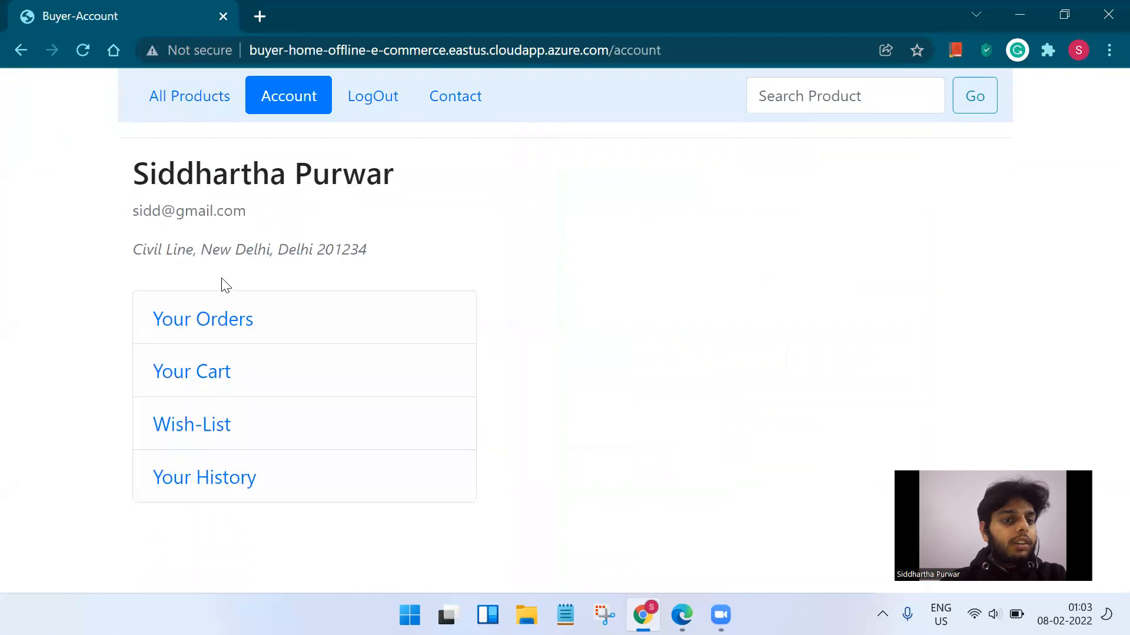
View the shopping cart, then the buyer's empty wishlist, and return to Account.
click(220, 370)
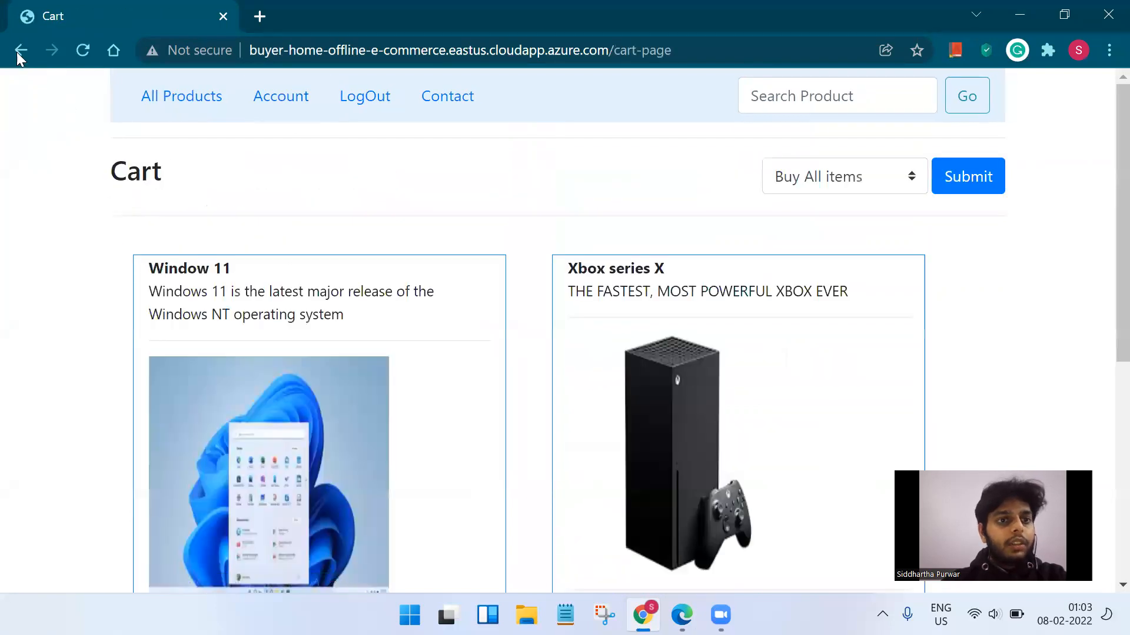
click(13, 50)
click(206, 424)
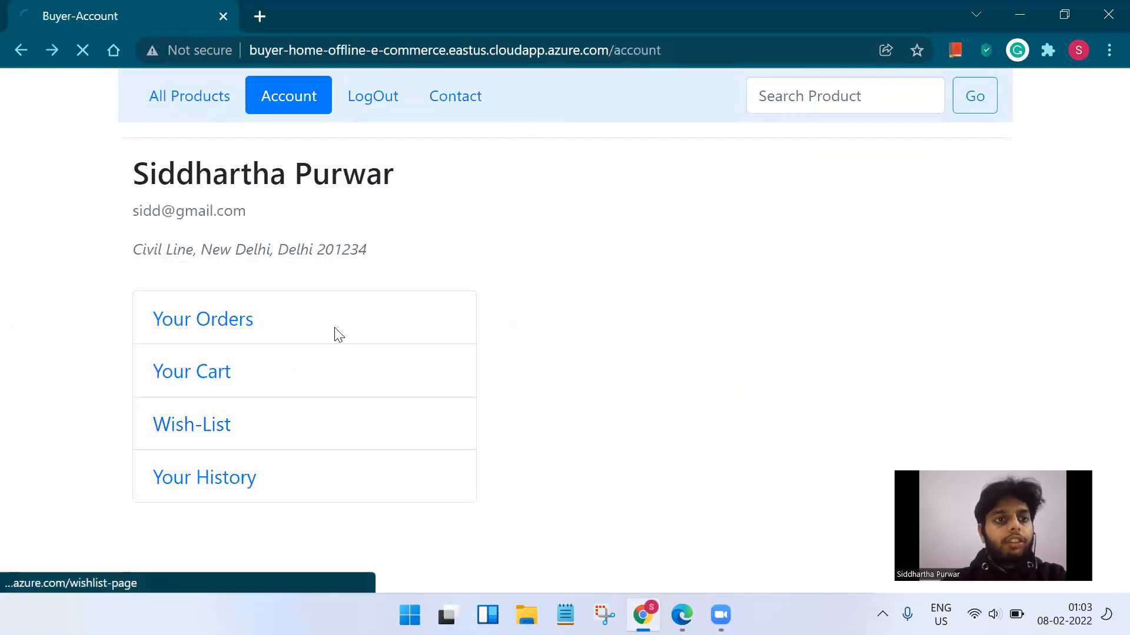
scroll(391, 288, down, 6)
scroll(392, 287, up, 6)
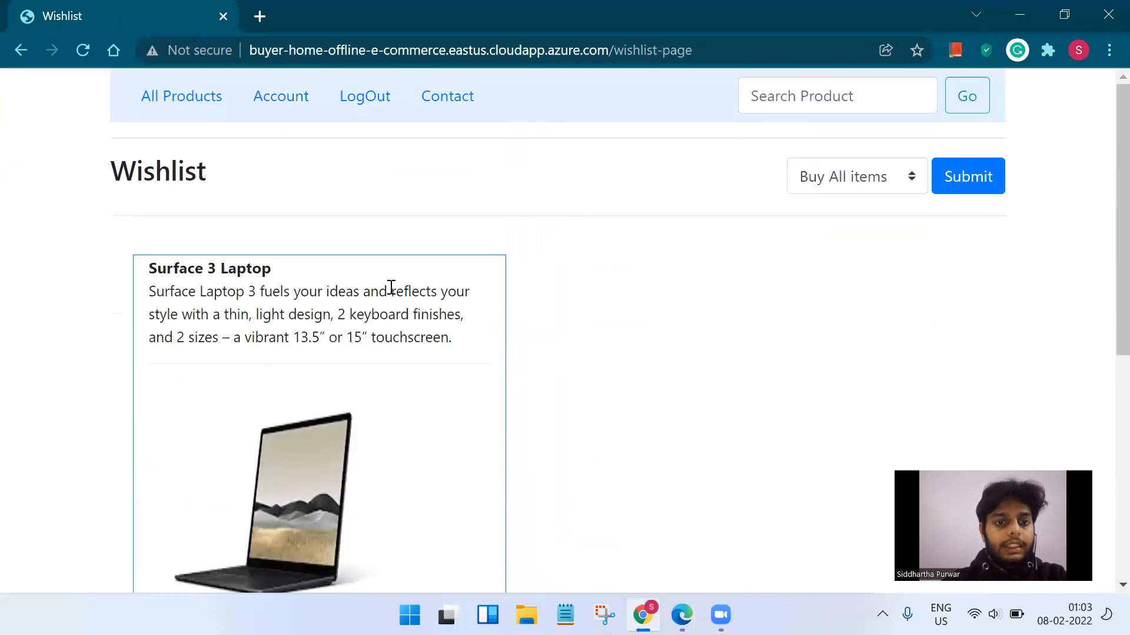
click(274, 107)
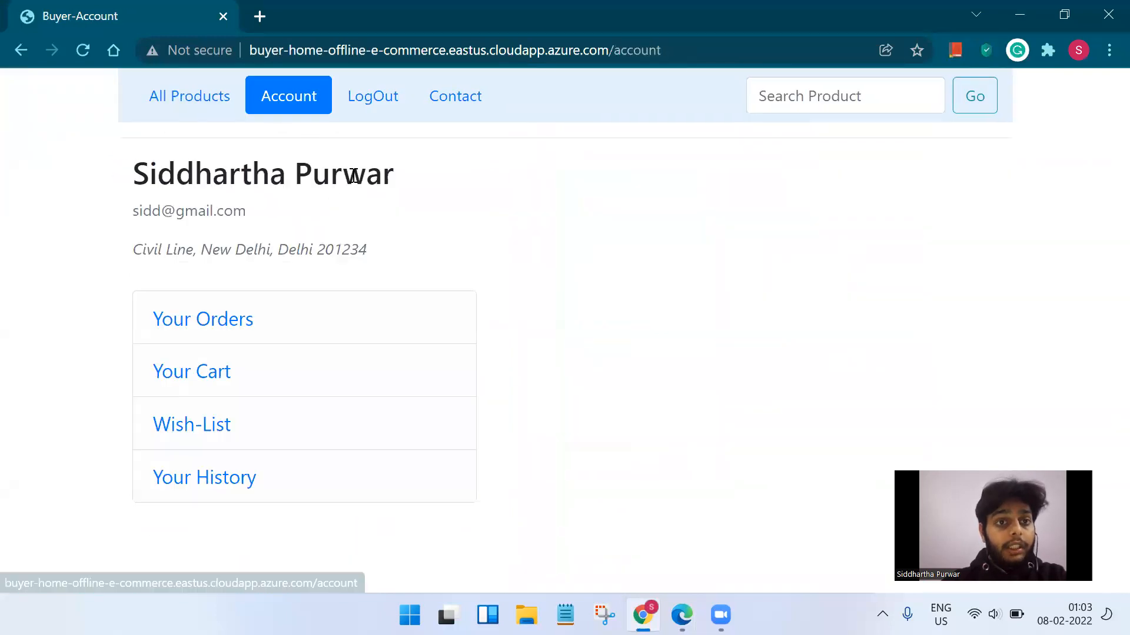
Place an order for a product from the listing and review the shopping cart.
click(197, 100)
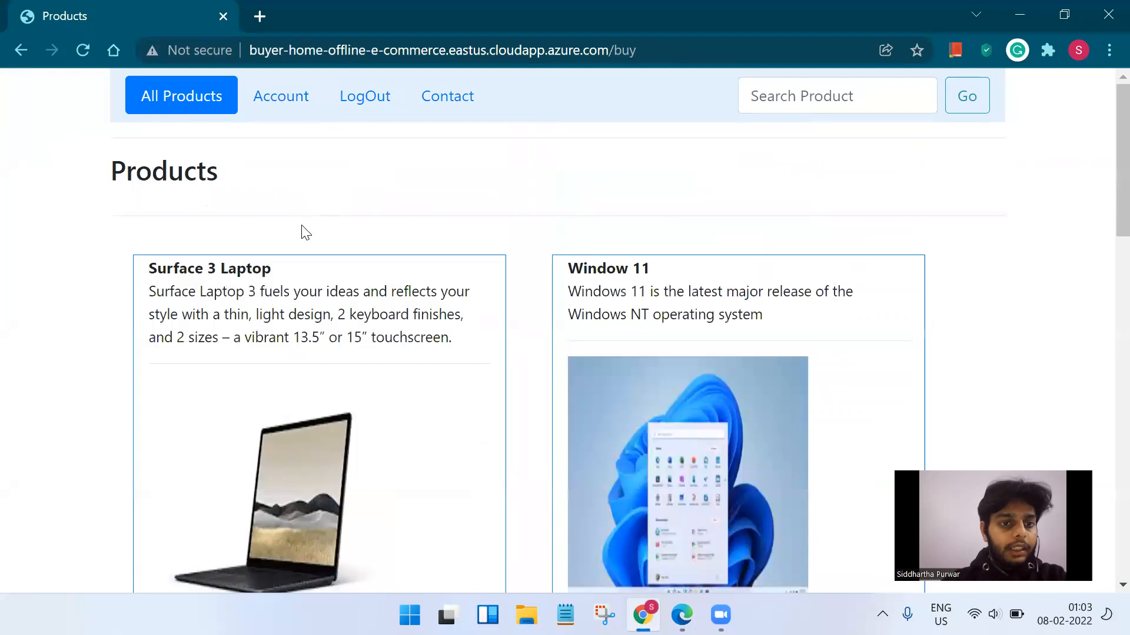
scroll(302, 285, down, 7)
click(218, 355)
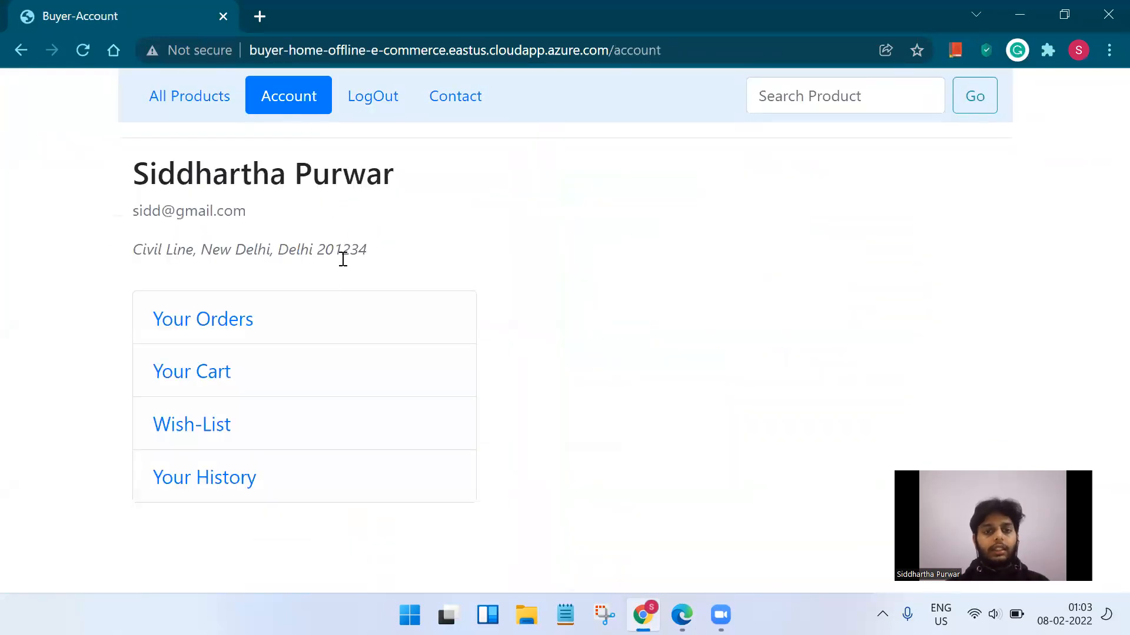
click(217, 366)
scroll(344, 297, down, 7)
scroll(345, 298, up, 7)
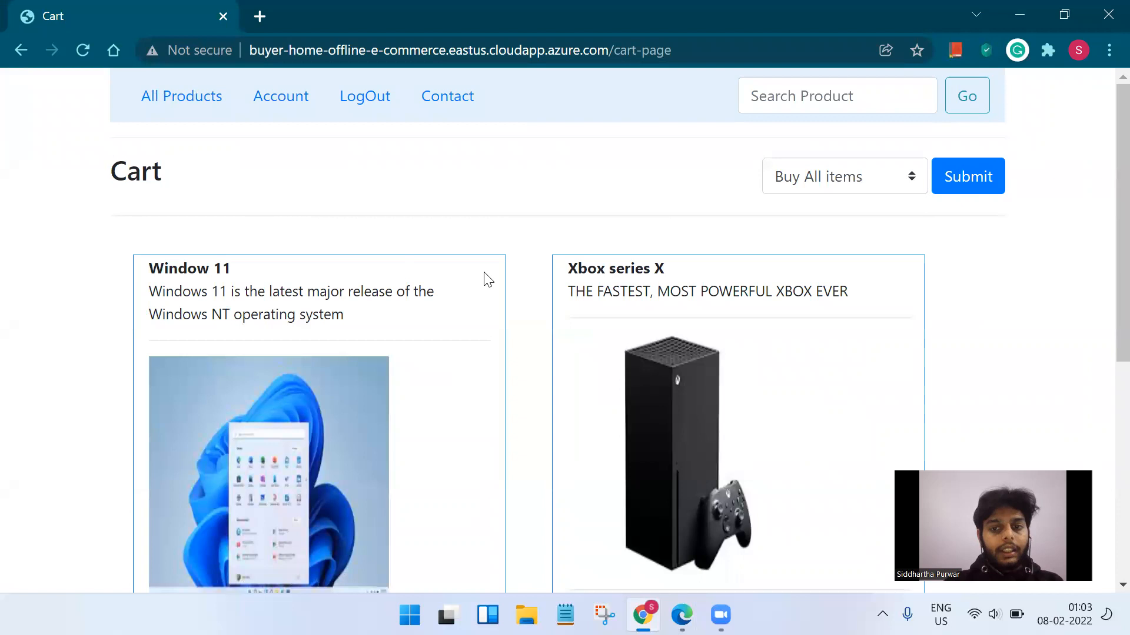
scroll(537, 275, down, 7)
scroll(542, 278, up, 7)
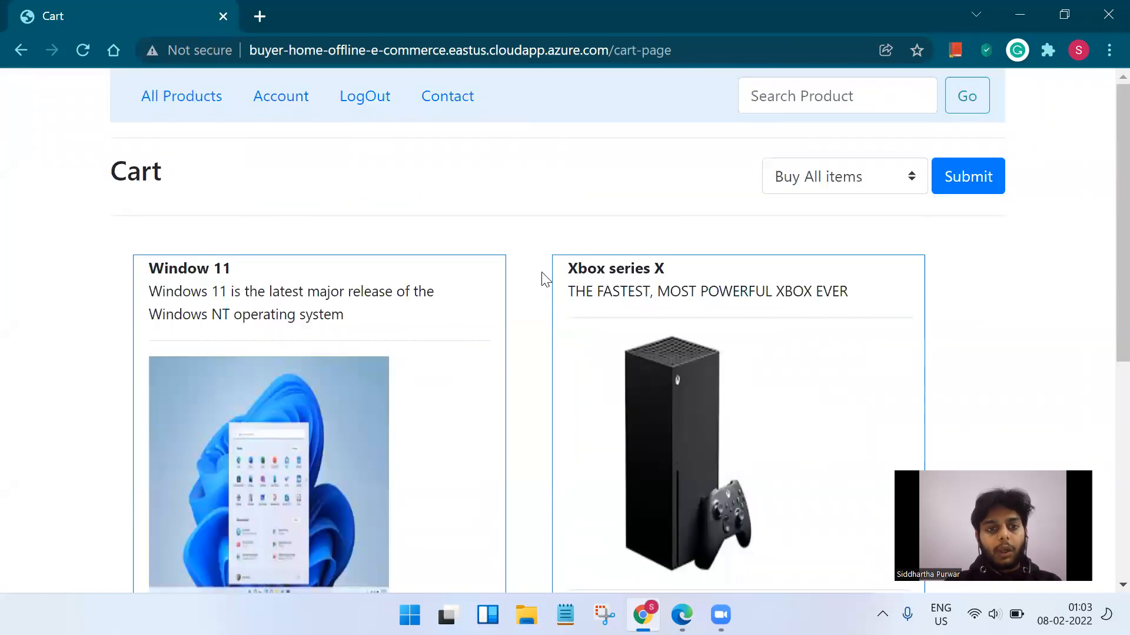
Check the wishlist again from Account, then return to All Products.
click(298, 97)
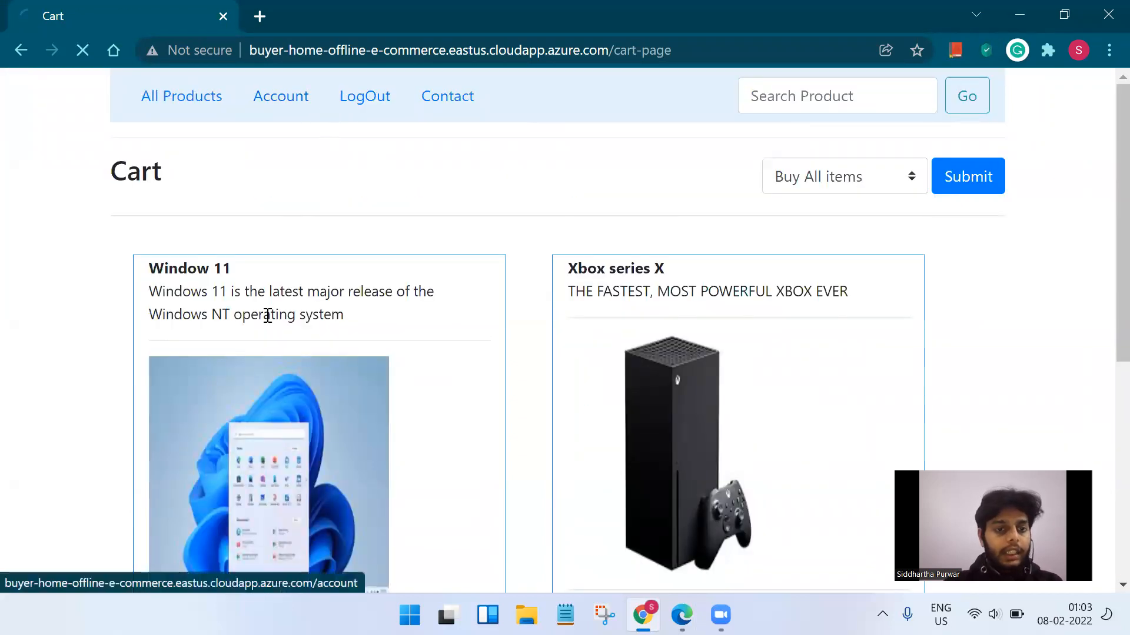
click(213, 423)
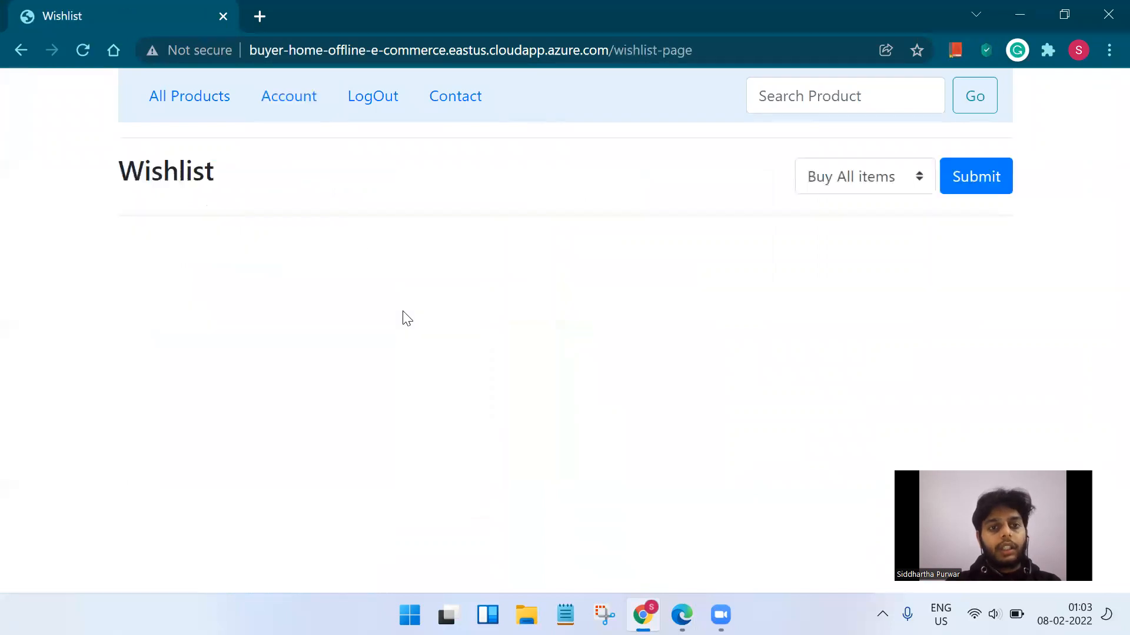
click(187, 101)
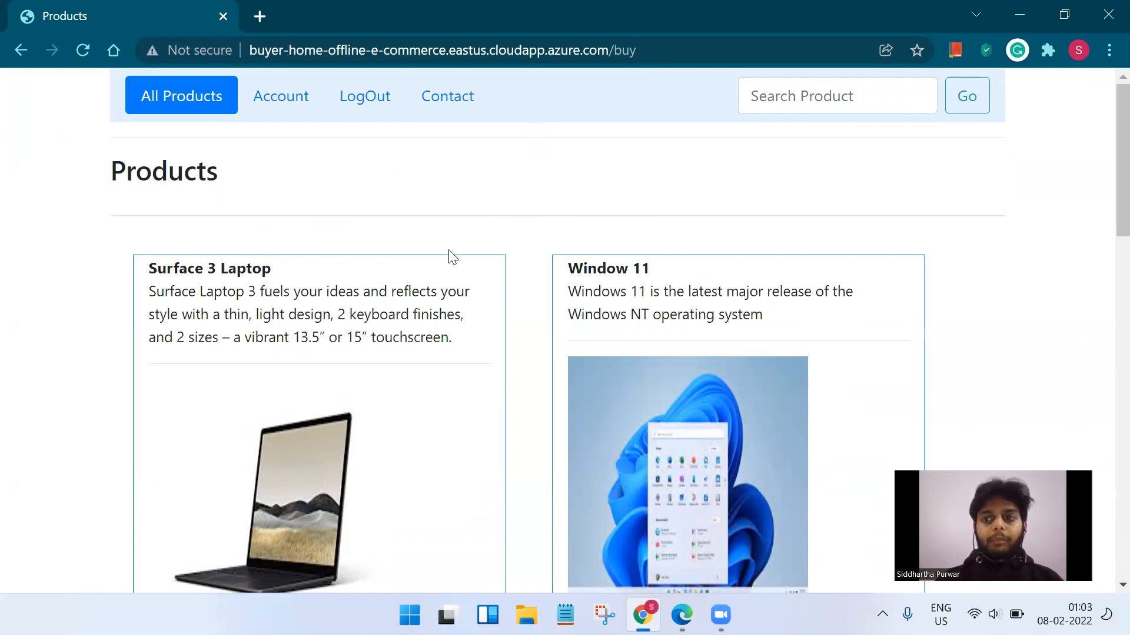
Search the products for 'lap' to find laptops.
click(804, 105)
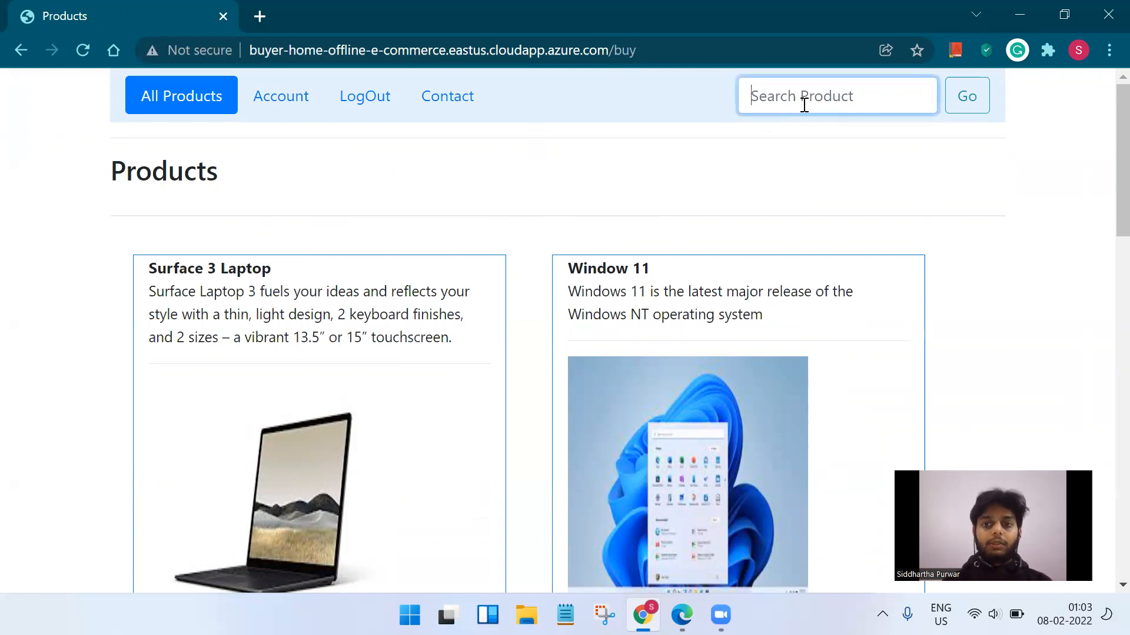
click(804, 106)
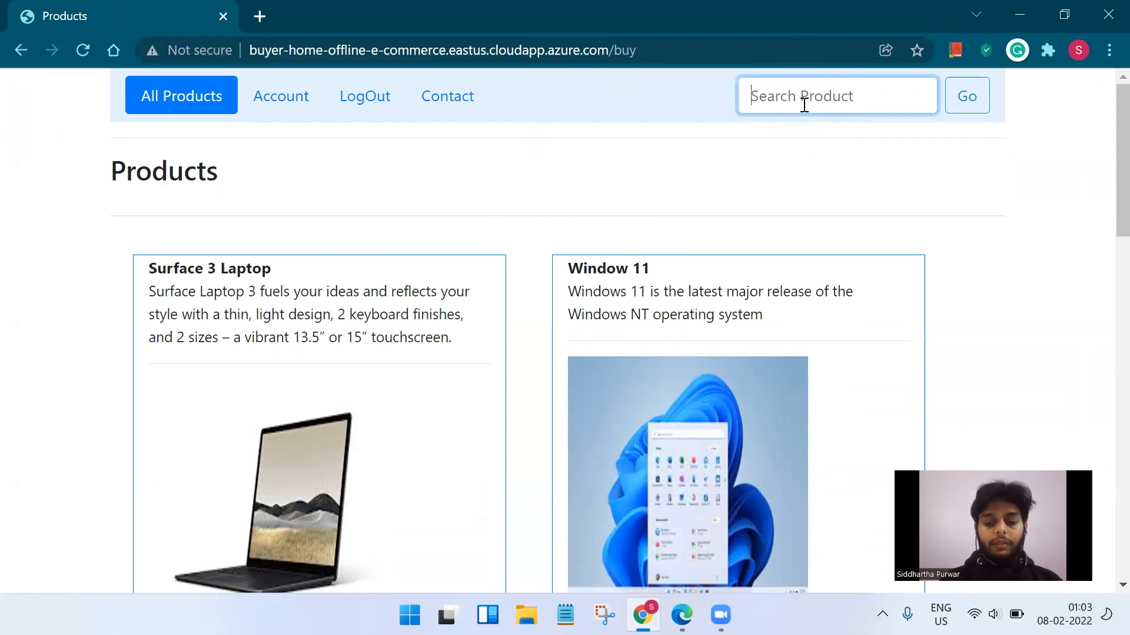
text(laptop)
key(Return)
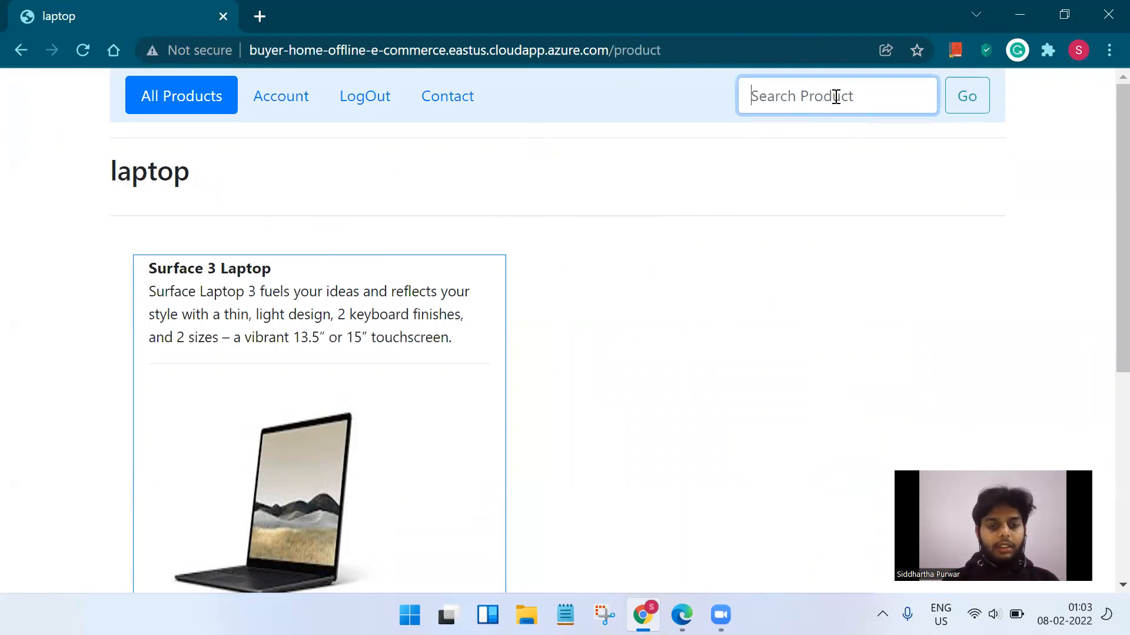
Search the products for 'surface' and look over the Surface 3 Laptop result.
text(sur)
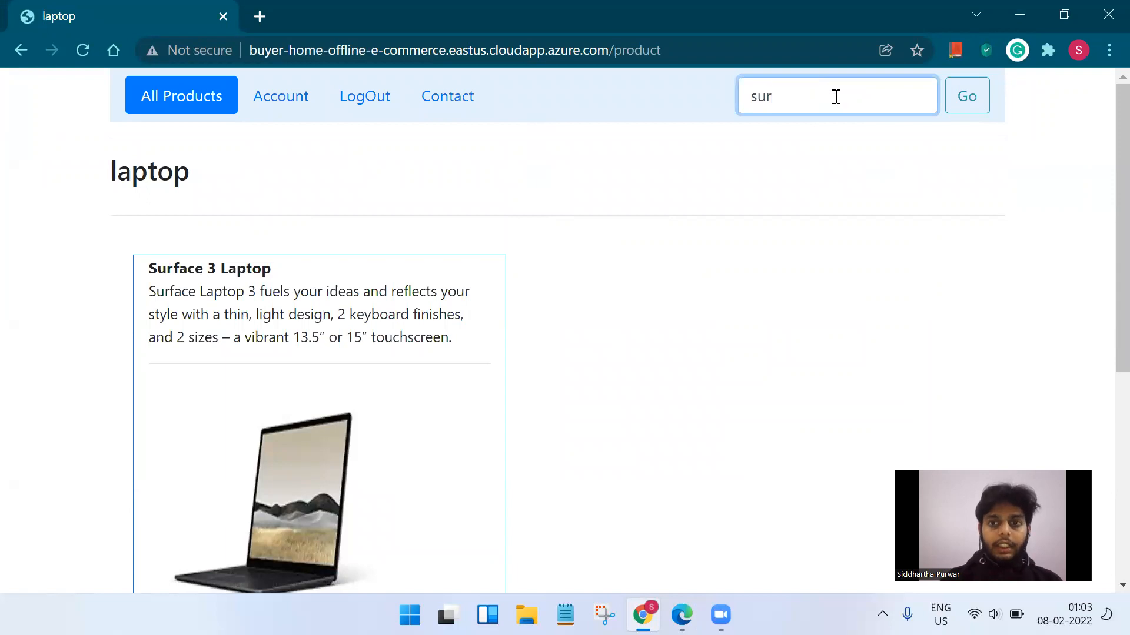
text(face)
key(Return)
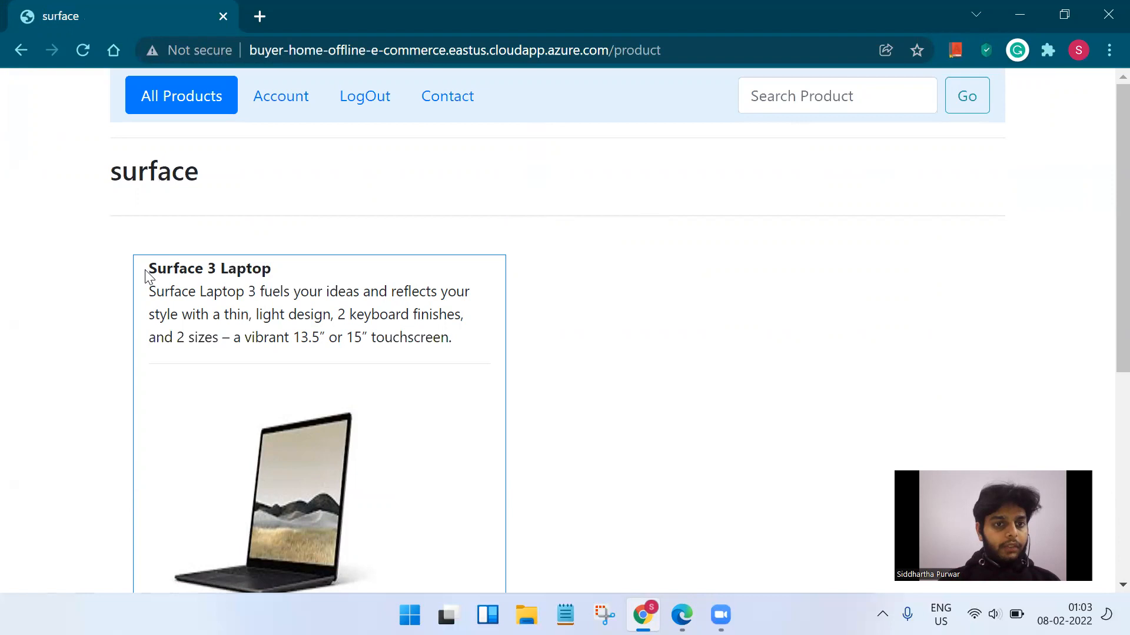
drag(146, 272, 196, 271)
scroll(695, 212, down, 3)
scroll(683, 219, up, 3)
Search for 'mo' to find Microsoft Mouse, then snap the buyer Account page beside Edge.
click(839, 98)
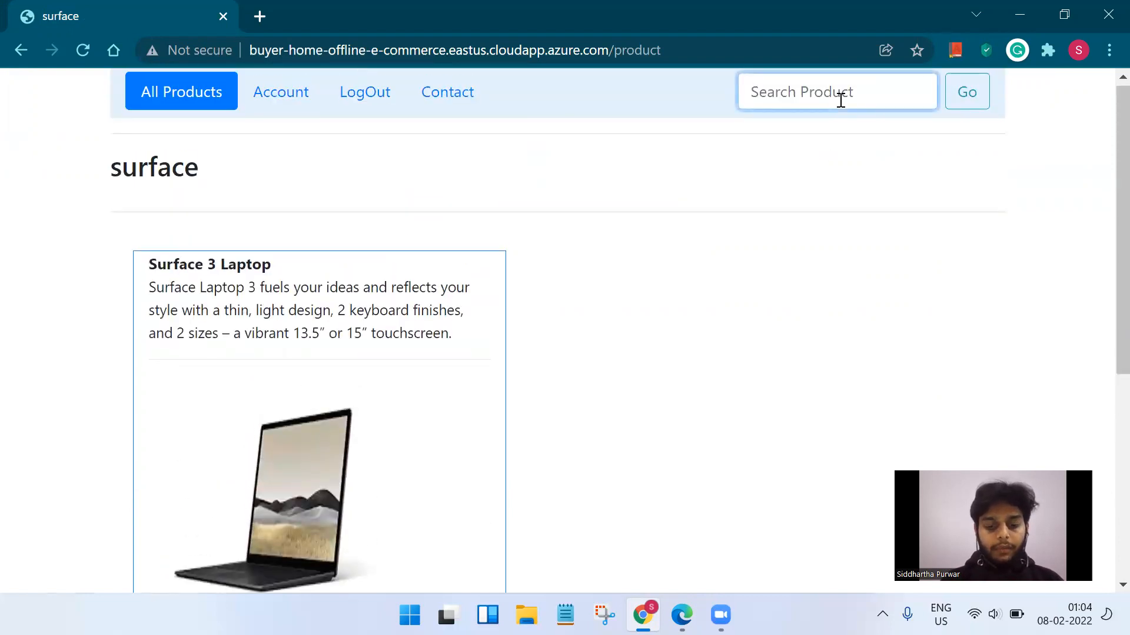
text(mous)
key(Return)
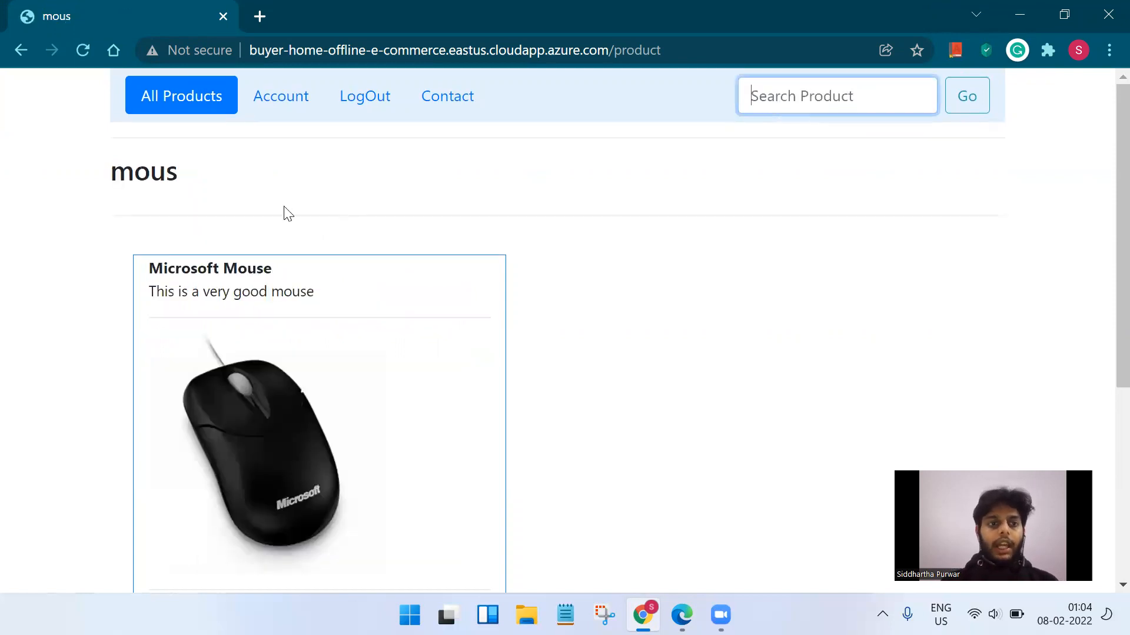
double_click(114, 172)
click(245, 262)
click(262, 98)
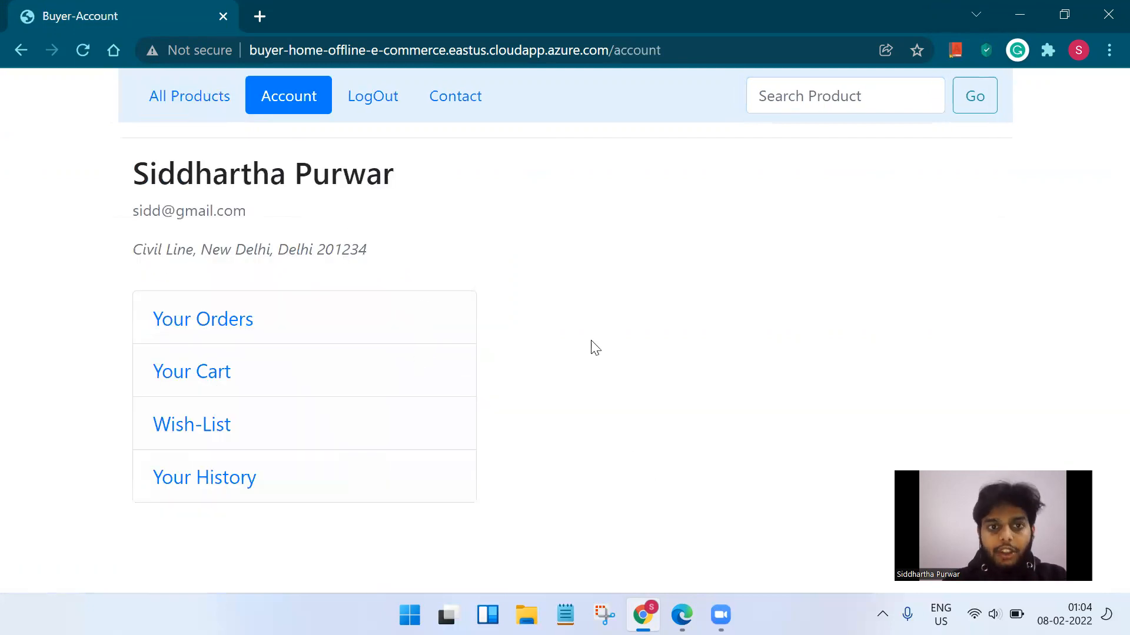
key(super+Left)
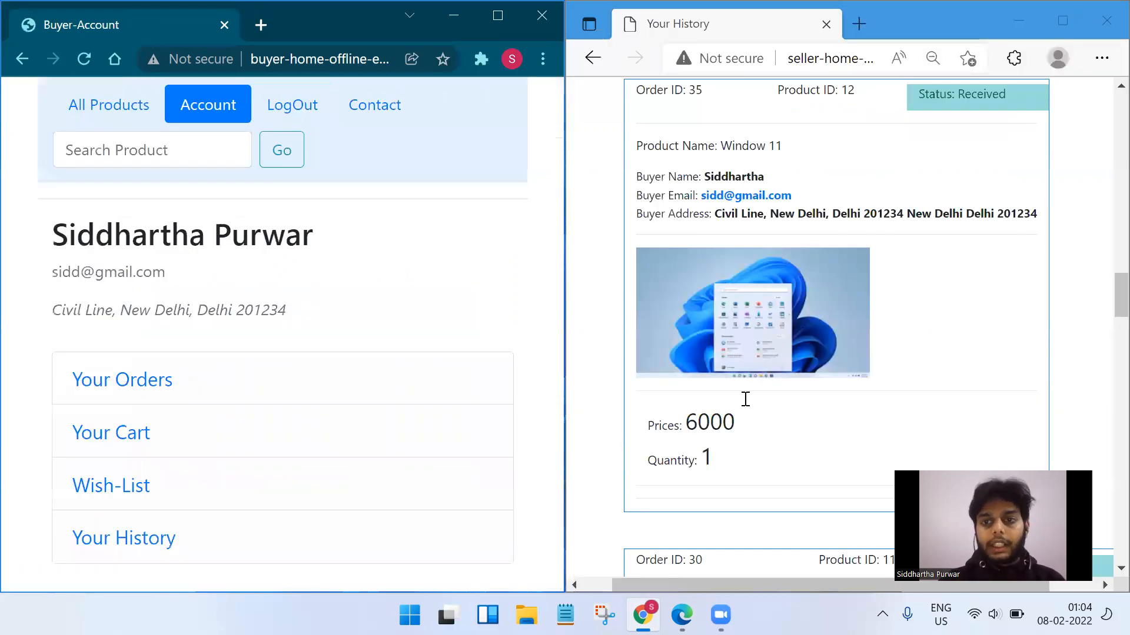
Scroll to the top of the seller's Your History and go to Seller Home.
scroll(857, 303, up, 15)
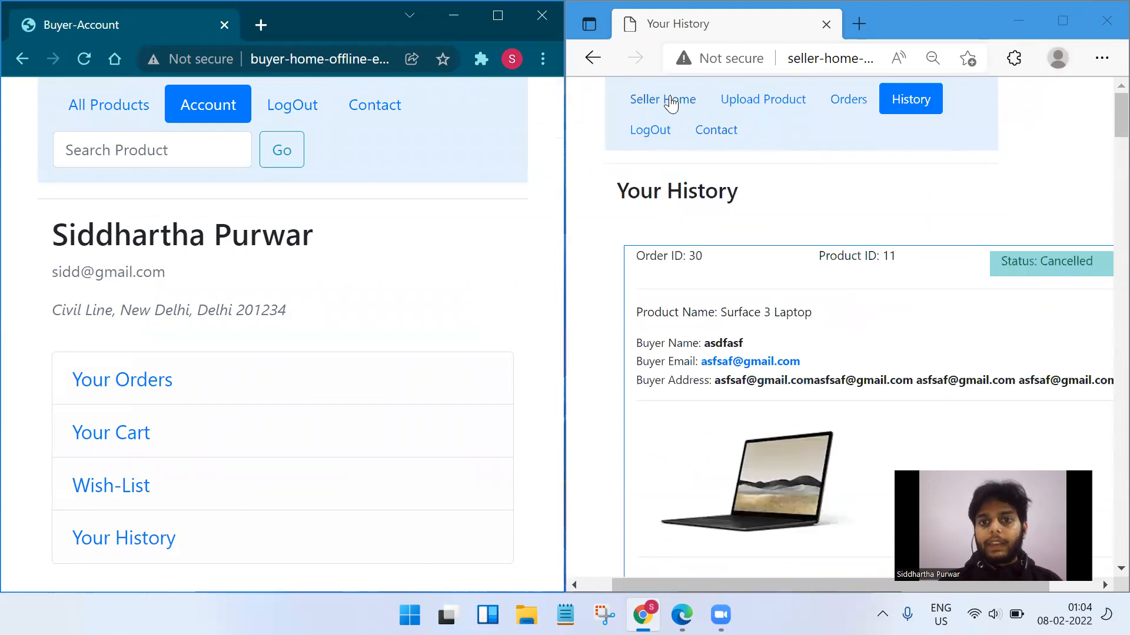
click(671, 105)
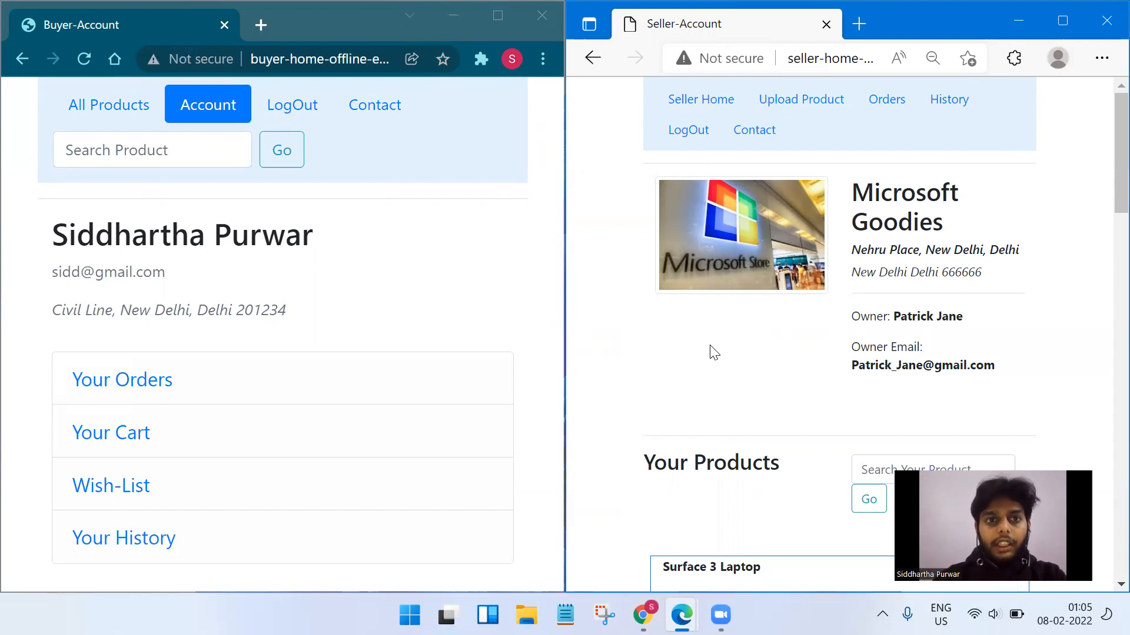
Show All Products, review the laptop's Sold by details, and click the seller's e-mail link.
click(100, 121)
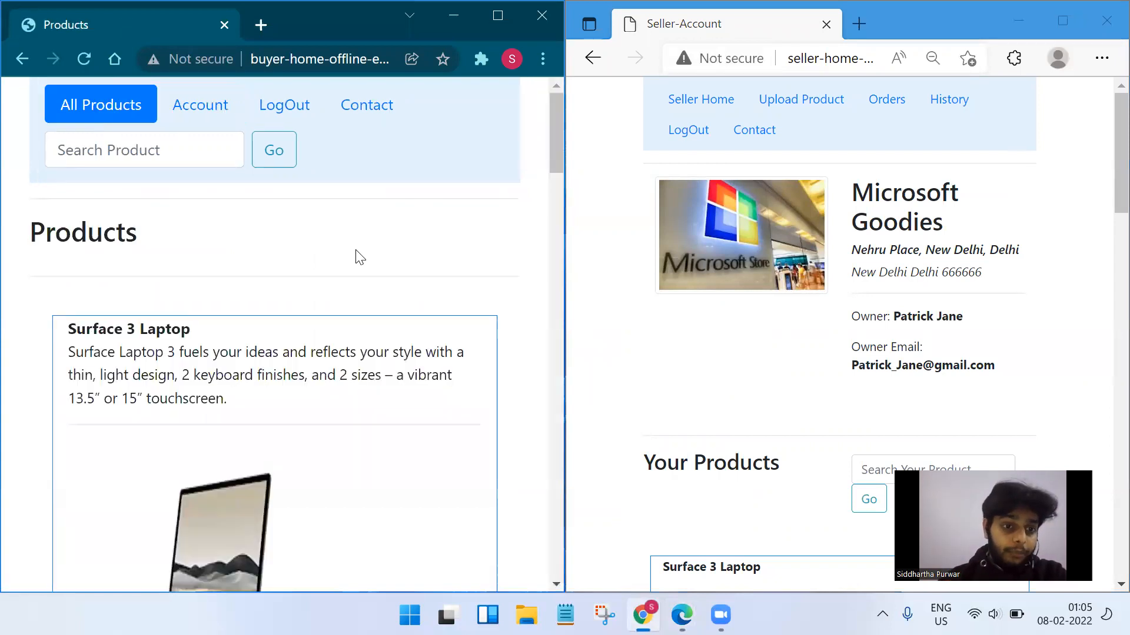
scroll(357, 257, down, 6)
scroll(357, 257, up, 3)
scroll(357, 257, down, 1)
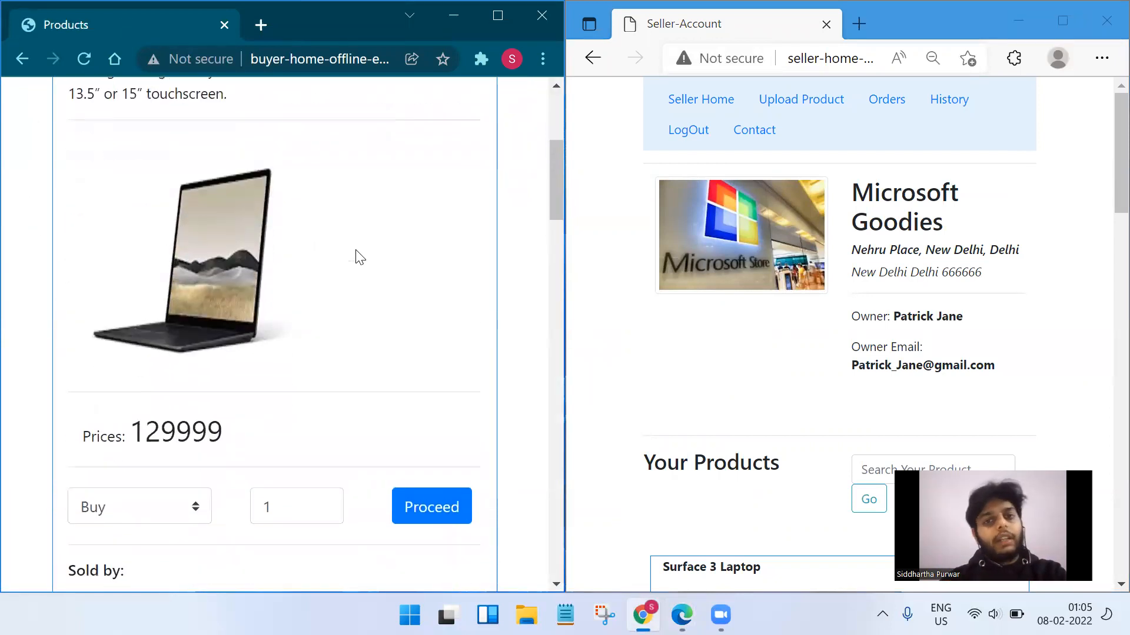
scroll(357, 257, down, 2)
scroll(358, 257, up, 5)
scroll(357, 257, down, 5)
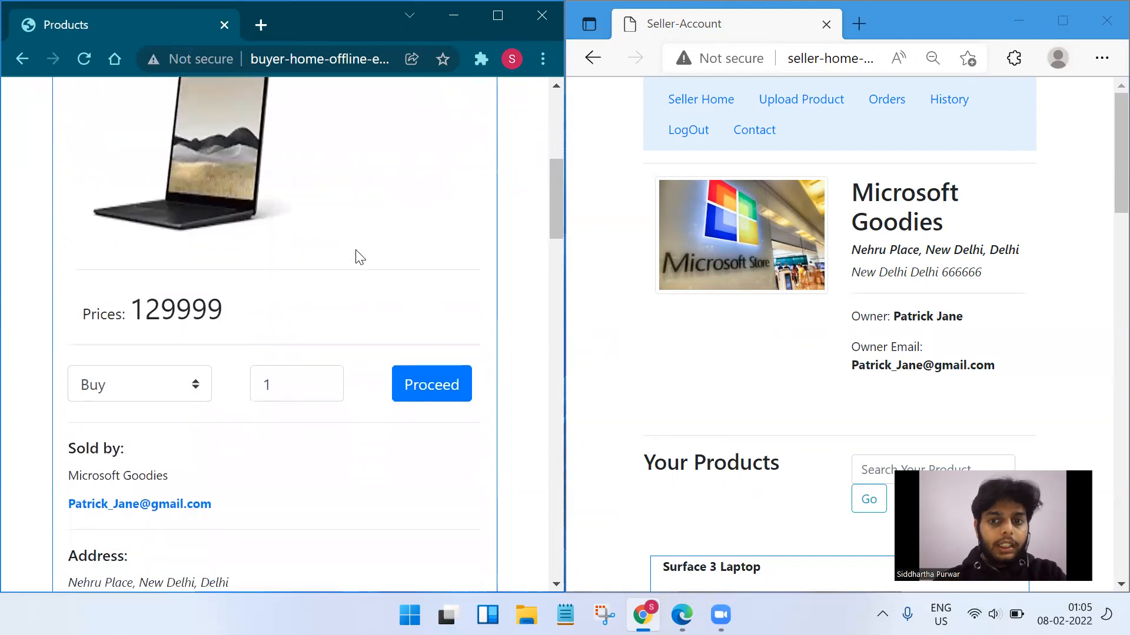
scroll(357, 257, down, 2)
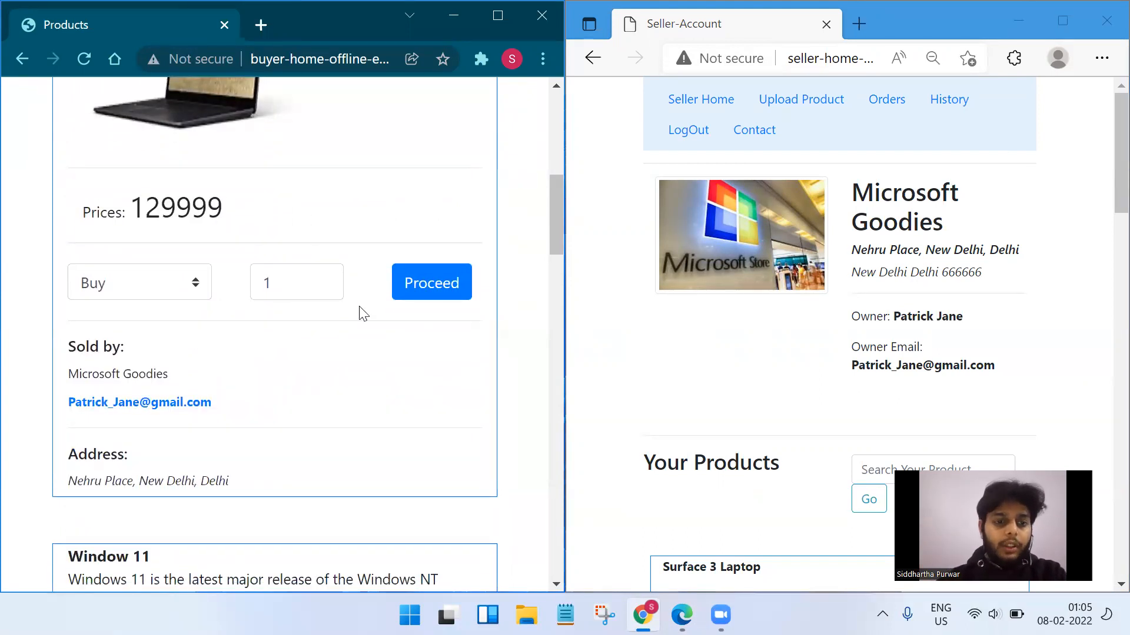
drag(235, 484, 74, 473)
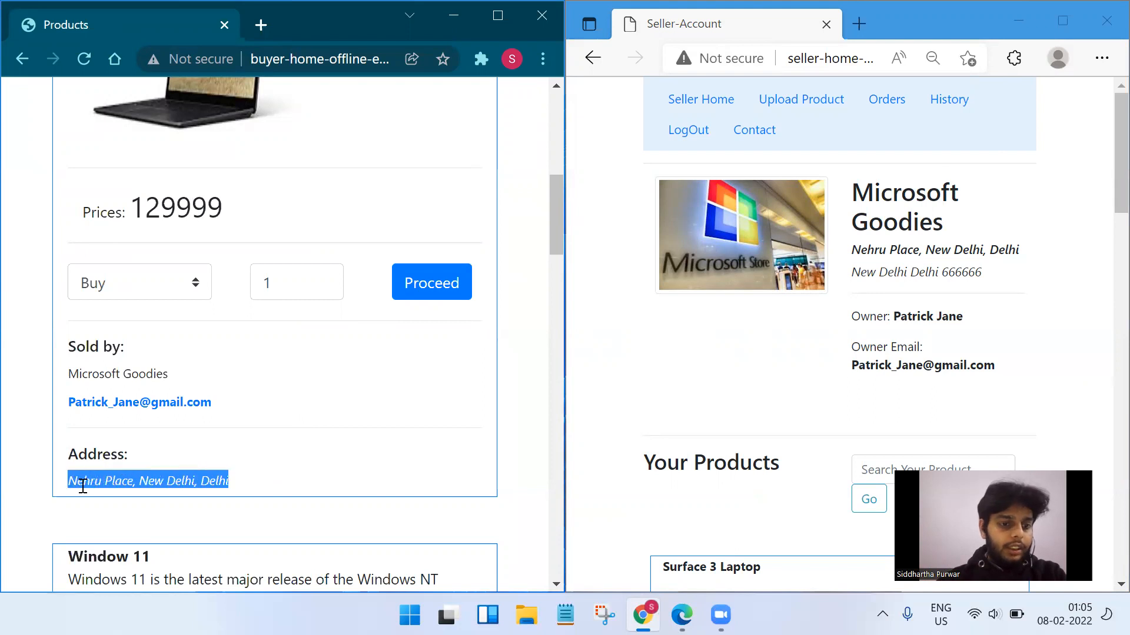
click(113, 499)
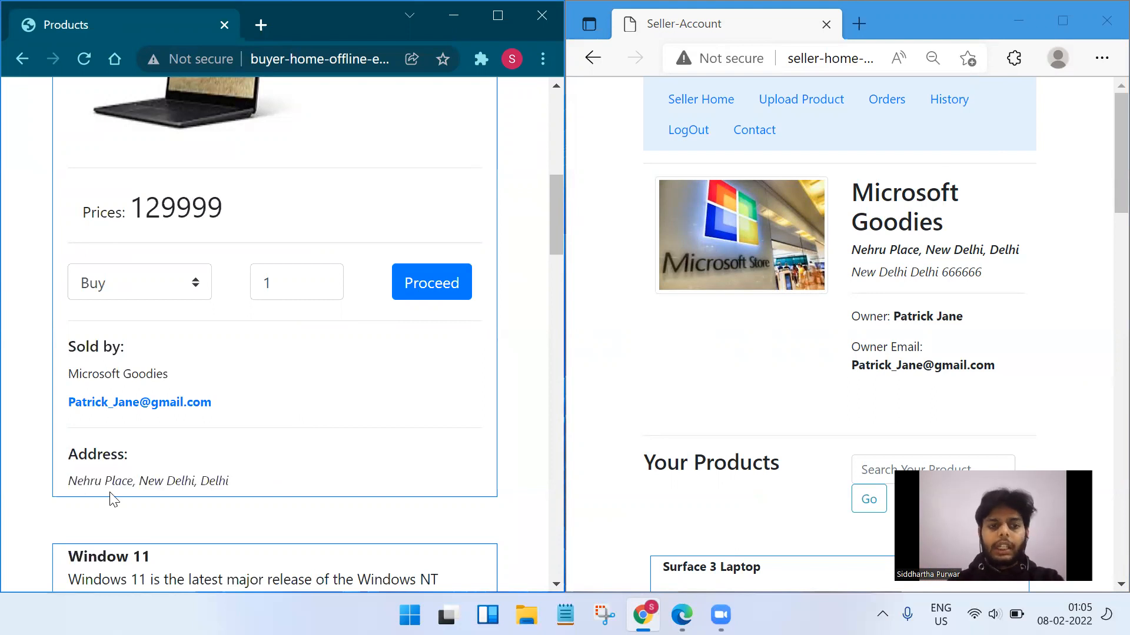
click(174, 404)
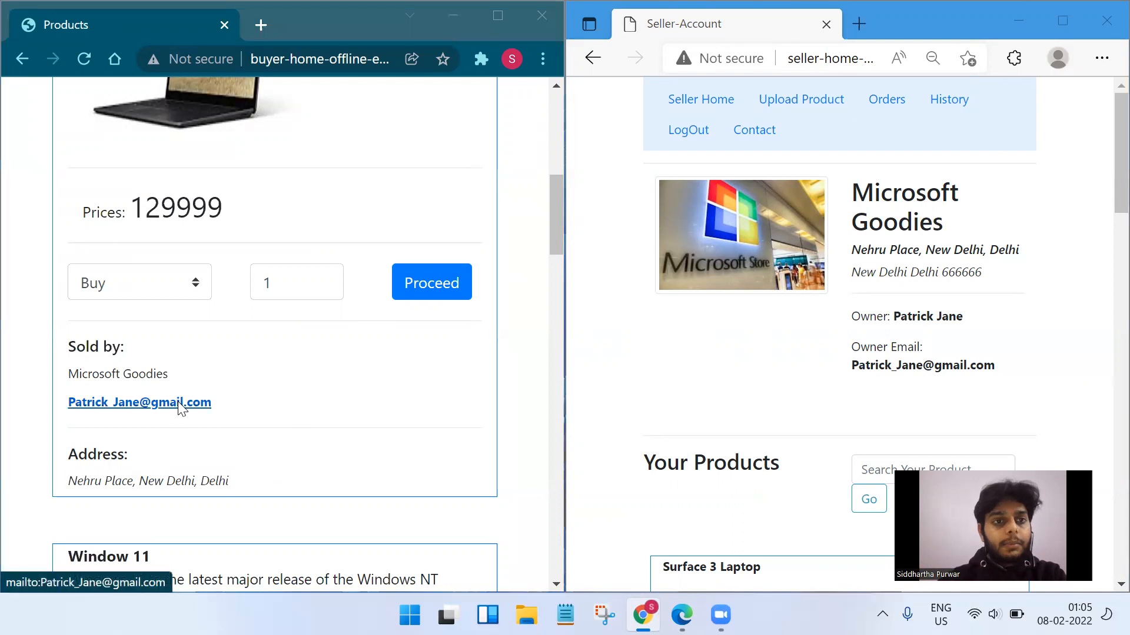
Close the Windows Mail app.
click(1105, 16)
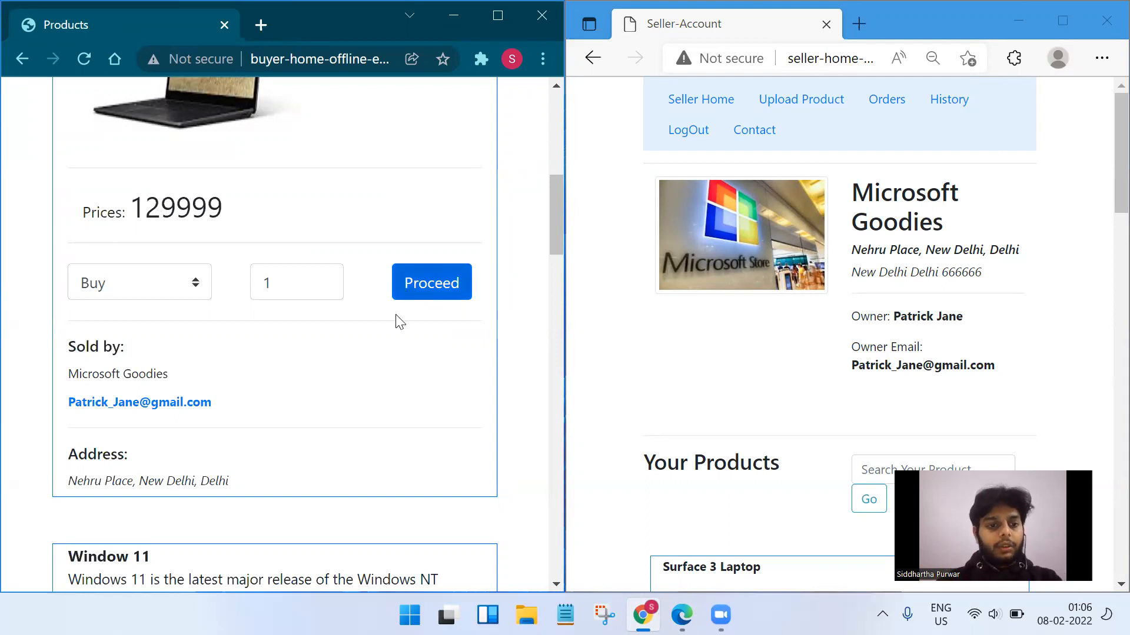
drag(70, 480, 286, 477)
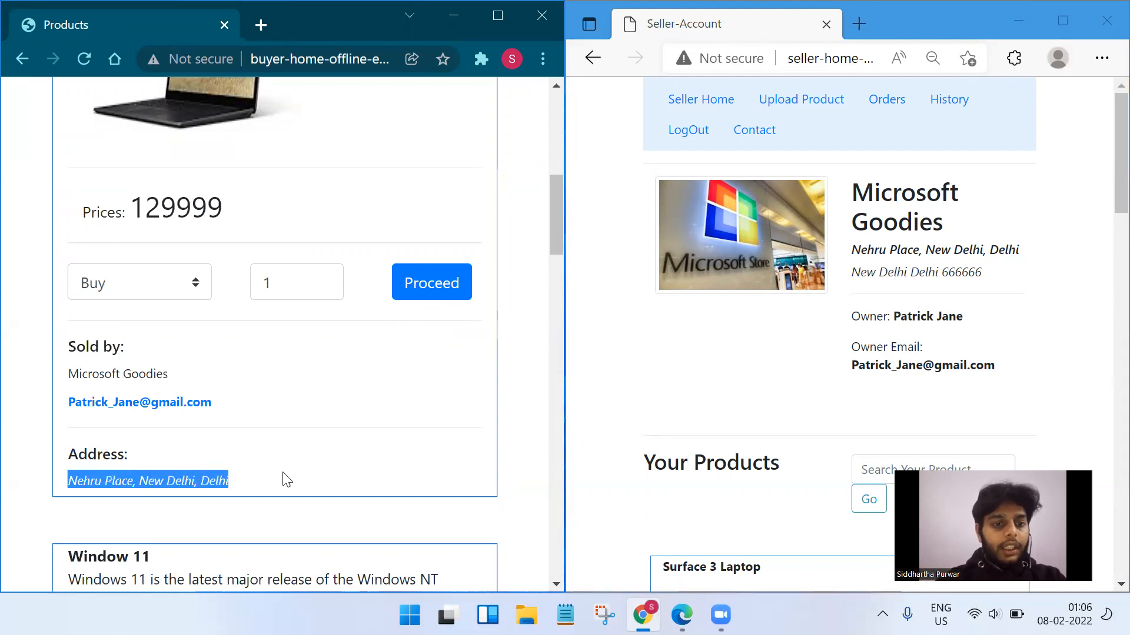
click(286, 478)
scroll(212, 415, down, 5)
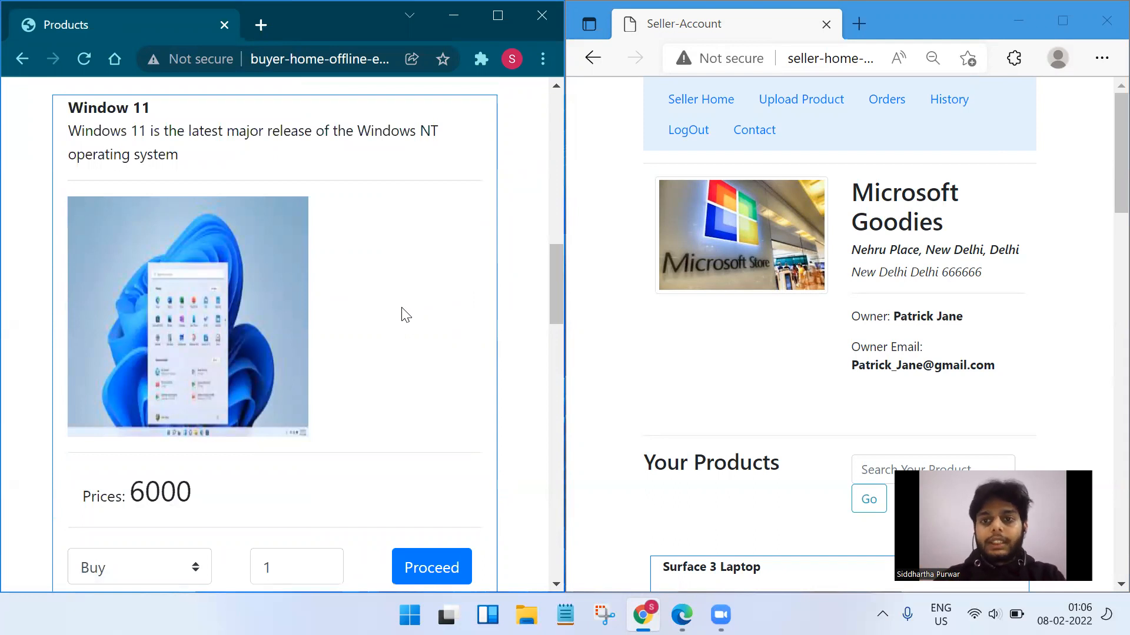
scroll(403, 314, up, 10)
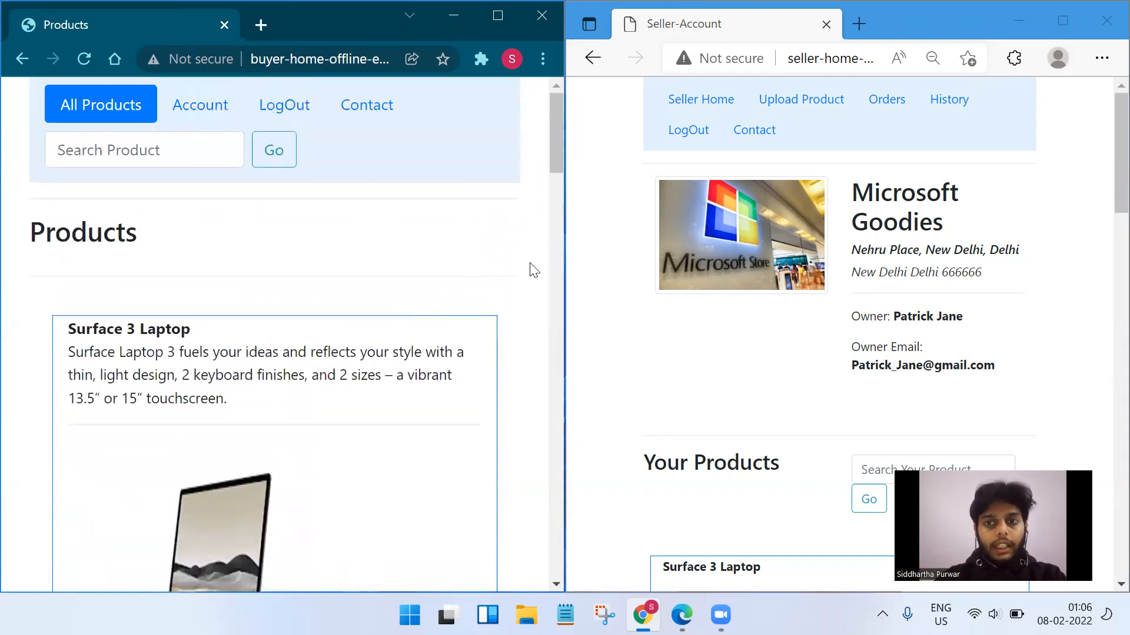